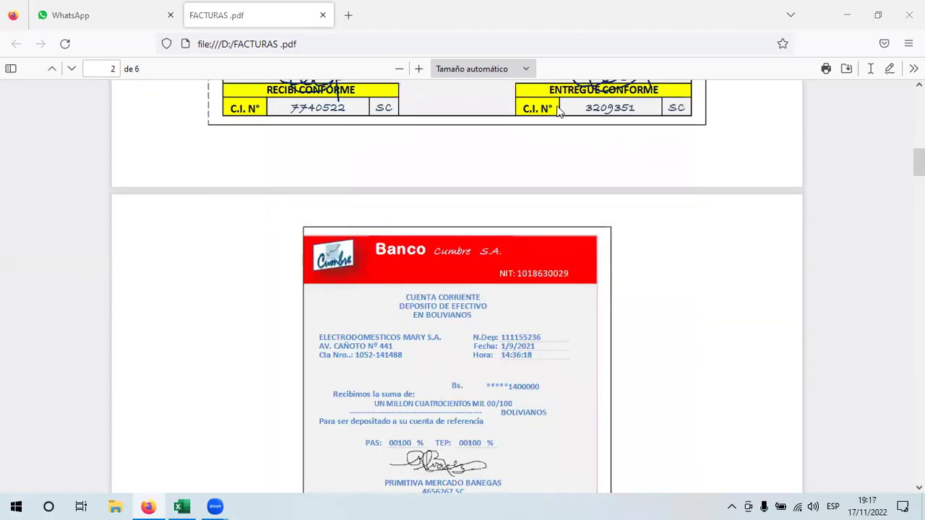
- Review the three capital contribution receipts on page 1 of the PDF, checking each amount, through to the bank deposit slip
{"action": "scroll", "coordinate": [457, 289], "scroll_direction": "up", "scroll_amount": 4}
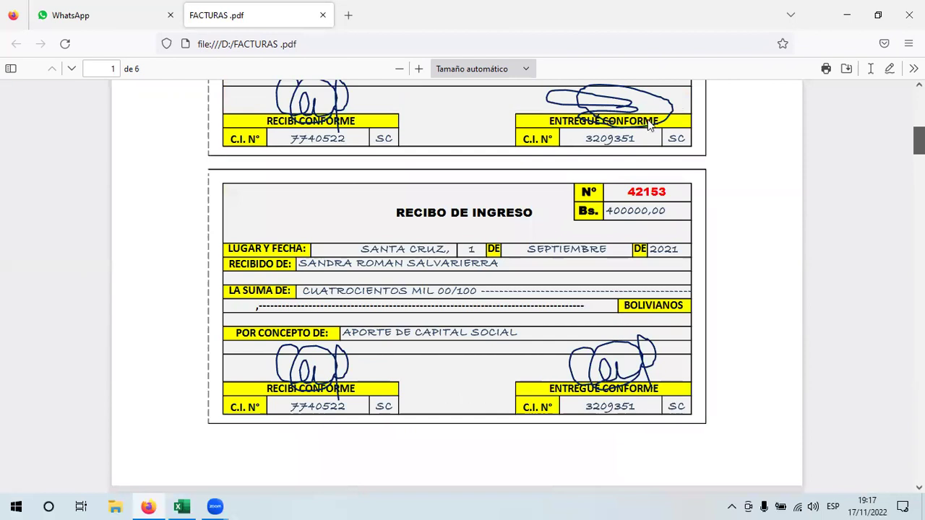
{"action": "scroll", "coordinate": [638, 189], "scroll_direction": "up", "scroll_amount": 5}
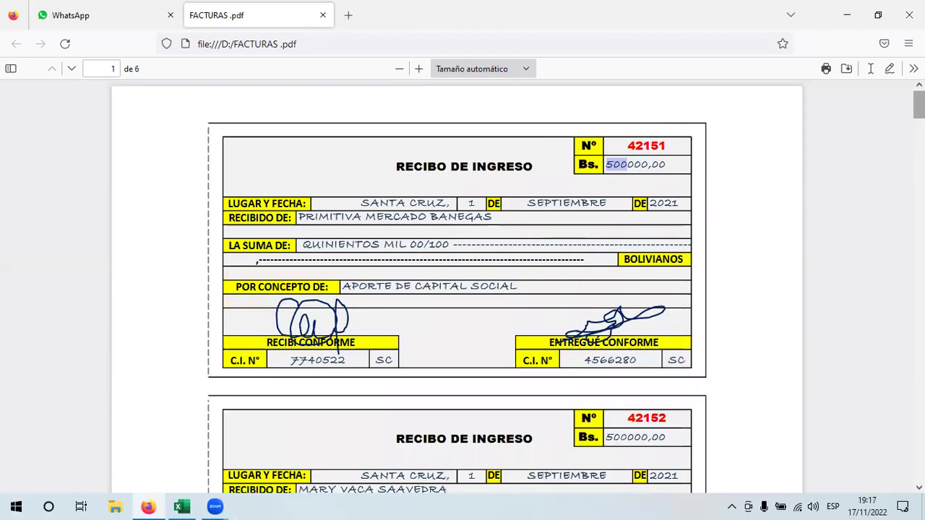
{"action": "scroll", "coordinate": [709, 252], "scroll_direction": "down", "scroll_amount": 3}
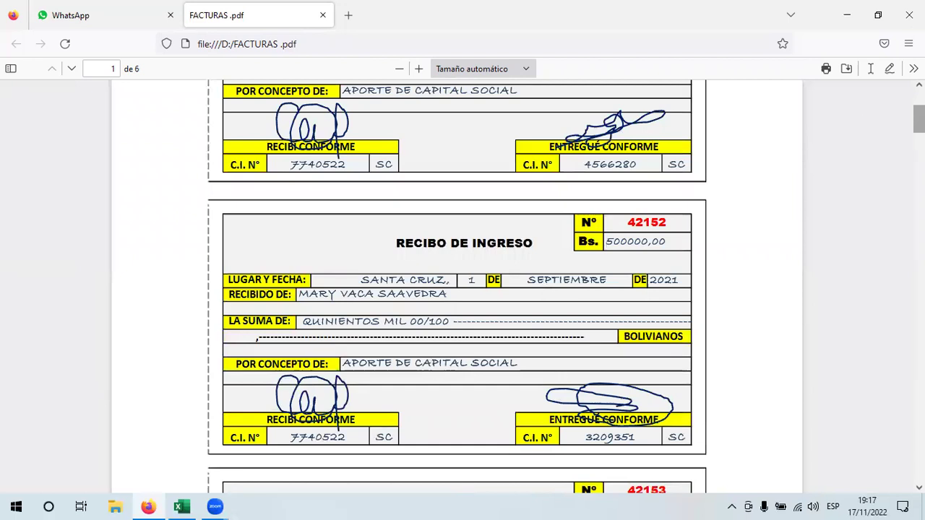
{"action": "scroll", "coordinate": [741, 160], "scroll_direction": "down", "scroll_amount": 5}
{"action": "scroll", "coordinate": [629, 219], "scroll_direction": "up", "scroll_amount": 1}
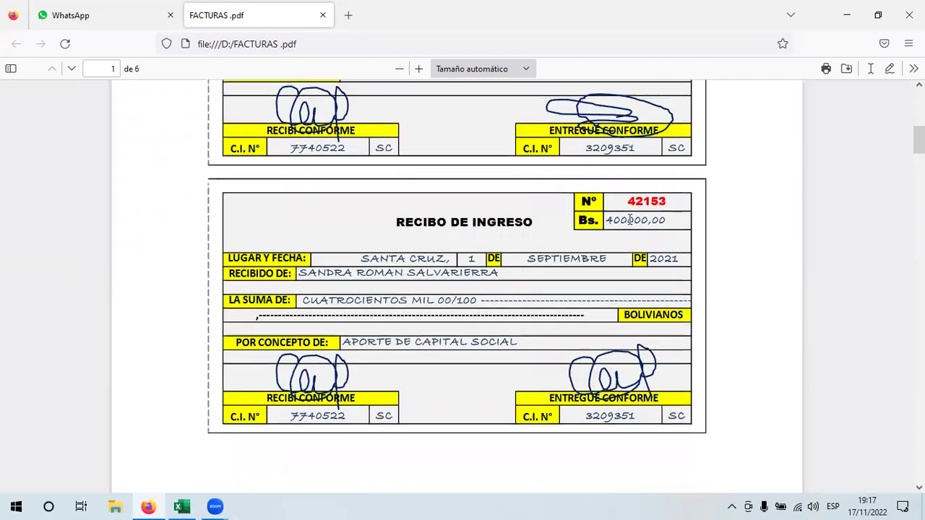
{"action": "scroll", "coordinate": [635, 217], "scroll_direction": "down", "scroll_amount": 1}
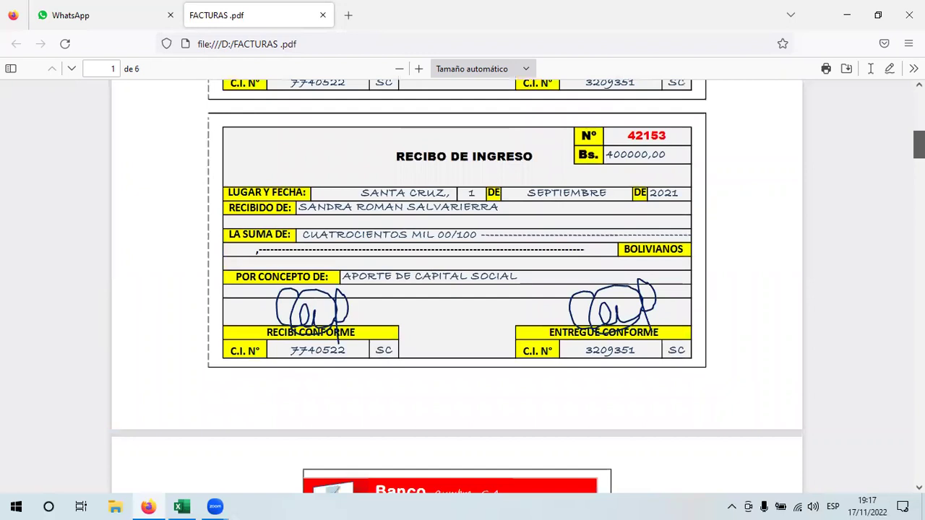
{"action": "scroll", "coordinate": [690, 235], "scroll_direction": "down", "scroll_amount": 5}
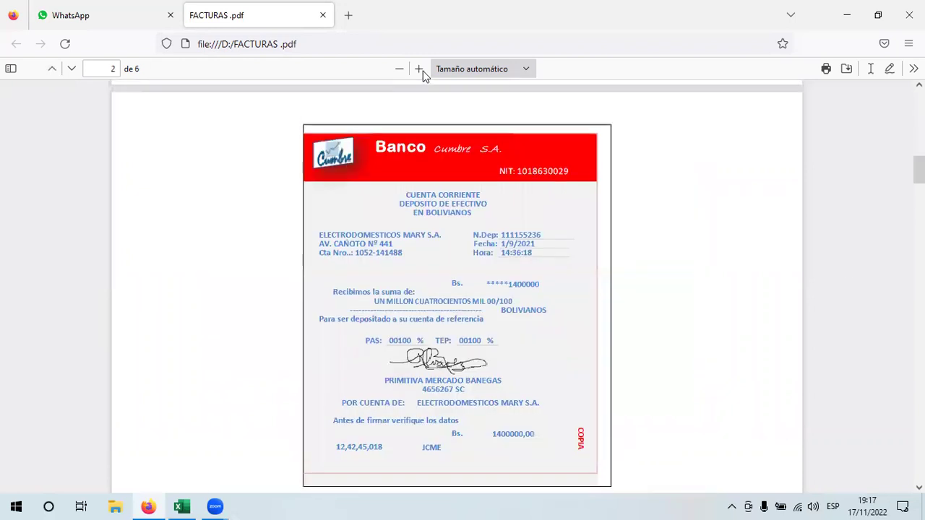
- Enlarge the Banco Cumbre deposit slip to 160% and examine its amount, depositor and account holder
{"action": "left_click", "coordinate": [418, 68]}
{"action": "scroll", "coordinate": [355, 248], "scroll_direction": "down", "scroll_amount": 2}
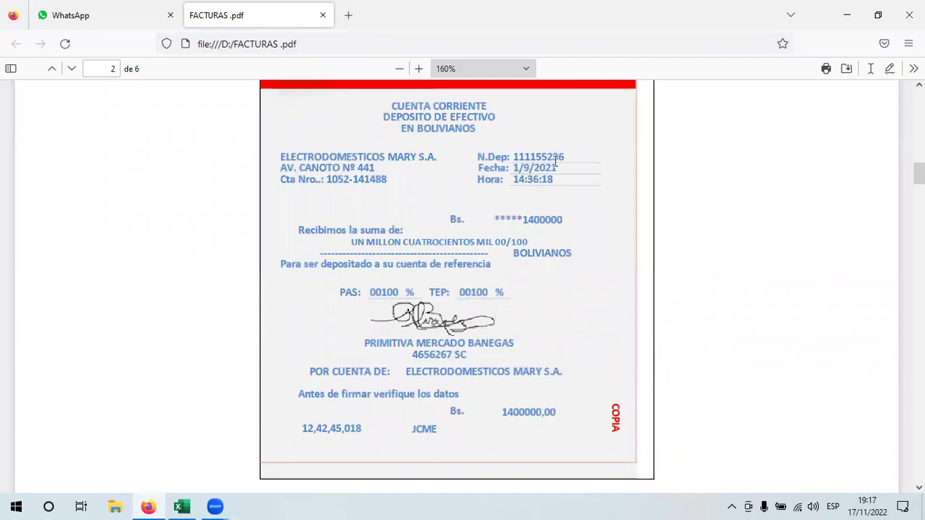
{"action": "left_click", "coordinate": [375, 255]}
{"action": "left_click", "coordinate": [499, 239]}
{"action": "left_click_drag", "start_coordinate": [414, 337], "coordinate": [462, 338]}
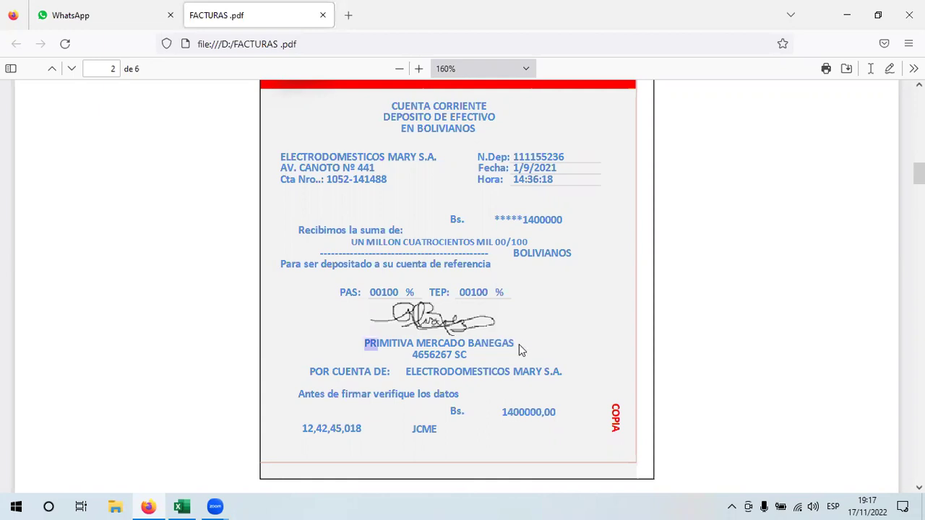
{"action": "left_click", "coordinate": [393, 321]}
{"action": "left_click_drag", "start_coordinate": [405, 372], "coordinate": [573, 376]}
{"action": "left_click", "coordinate": [546, 374]}
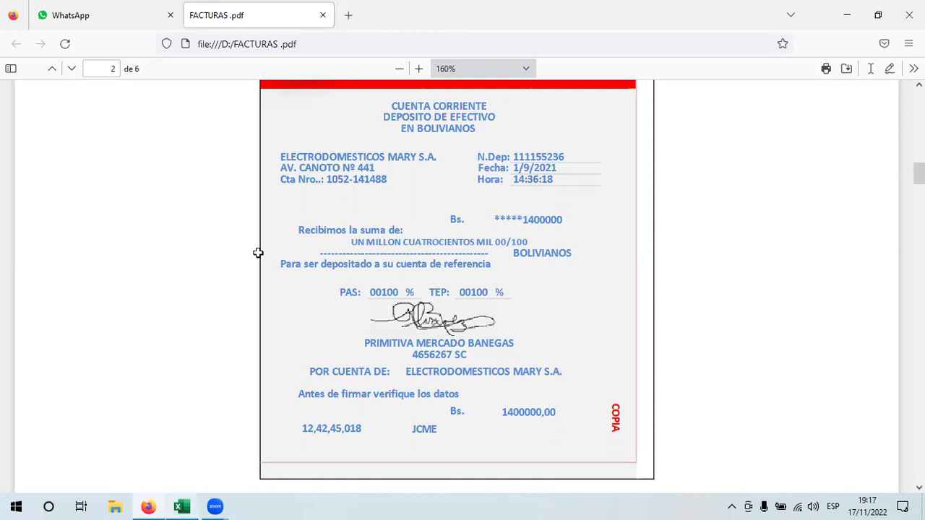
- Switch to the Excel journal and record Banco M/N in row 4 with folio 1 and a debit of 1400000
{"action": "key", "text": "alt+Tab"}
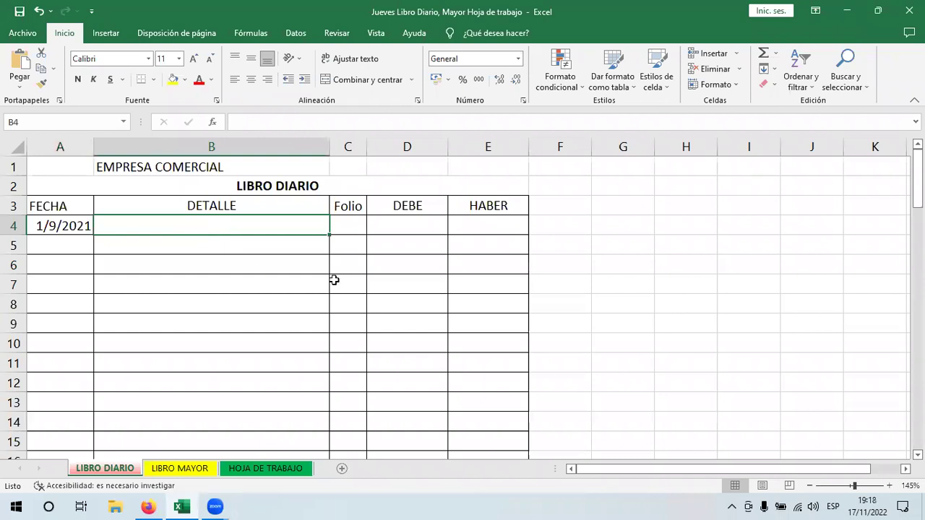
{"action": "type", "text": "Ba"}
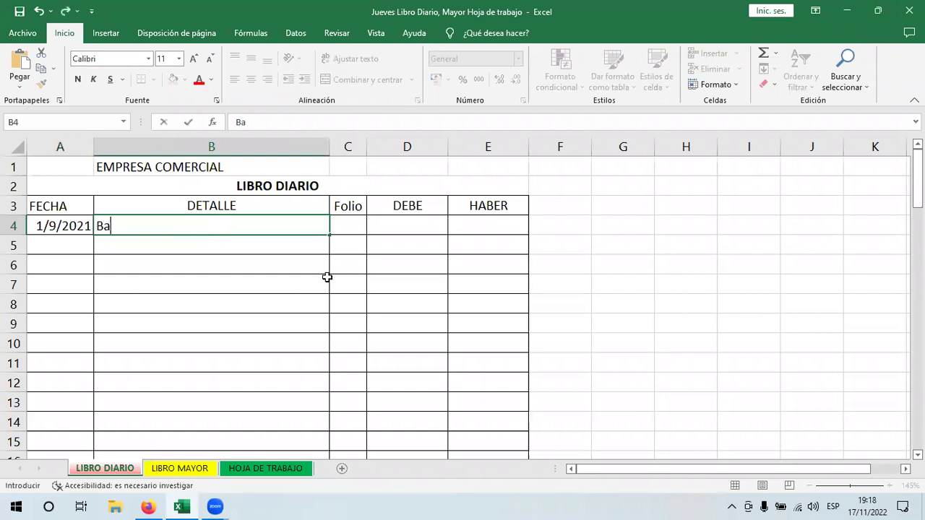
{"action": "type", "text": "nco M/N"}
{"action": "key", "text": "Tab"}
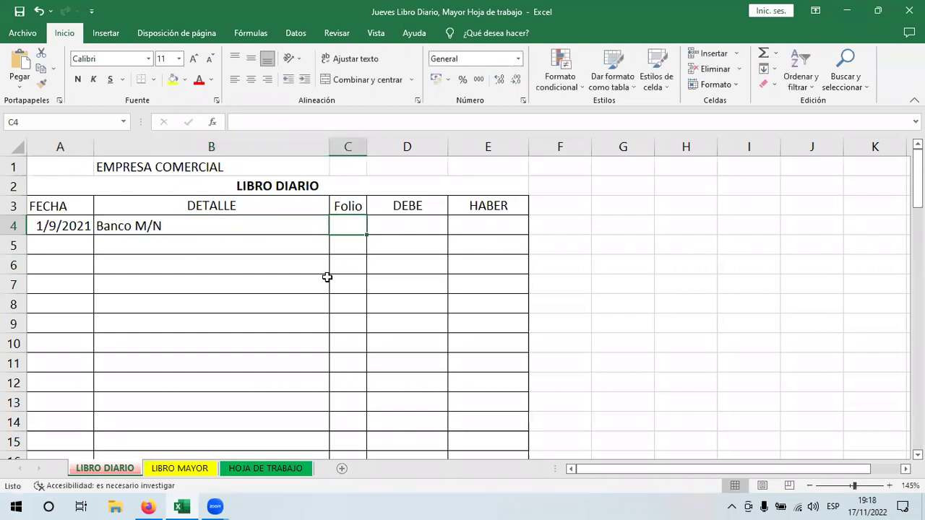
{"action": "type", "text": "1"}
{"action": "key", "text": "Tab"}
{"action": "type", "text": "1400000"}
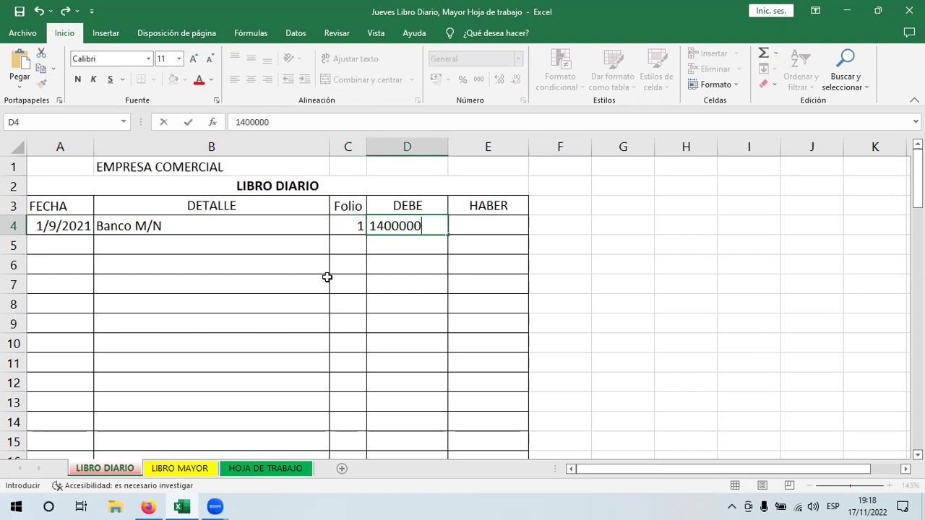
{"action": "key", "text": "Return"}
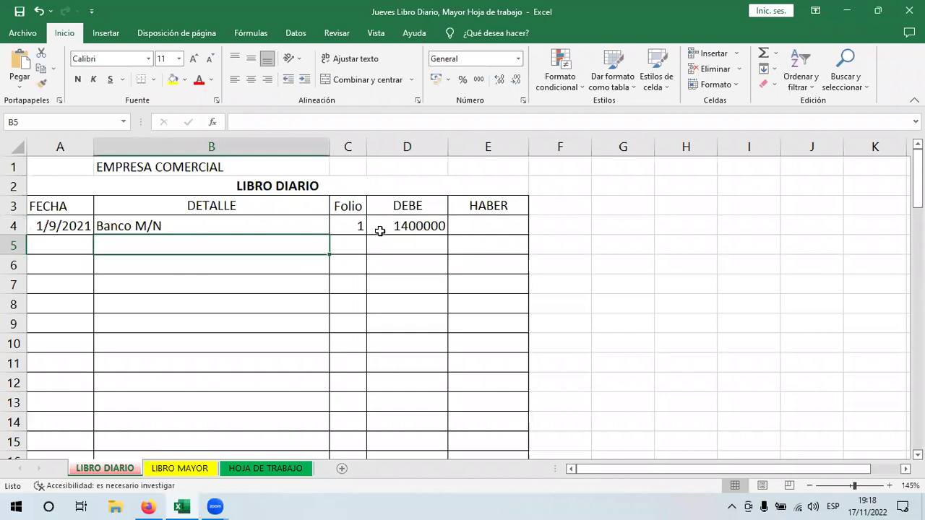
- Record Capital Social in row 5 with folio 2 and a credit that references the debit in D4
{"action": "type", "text": "Capital "}
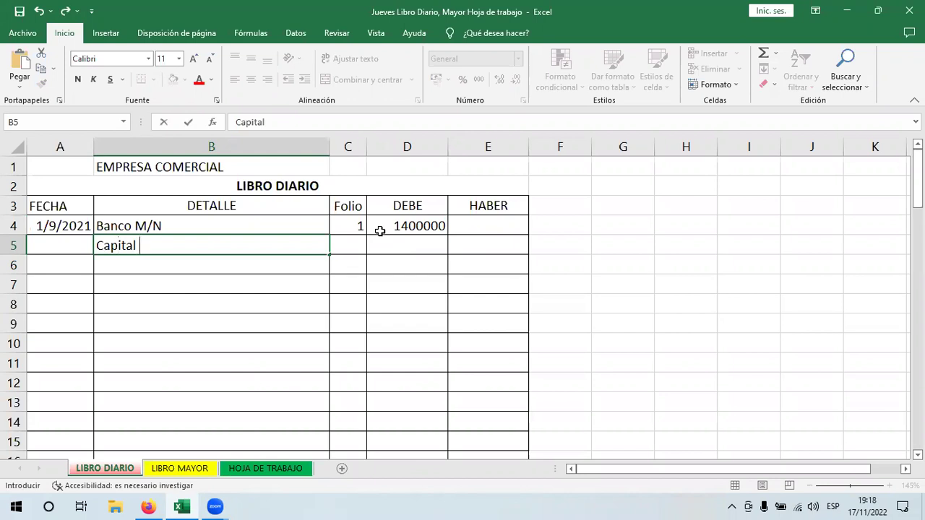
{"action": "type", "text": "Social"}
{"action": "key", "text": "Tab"}
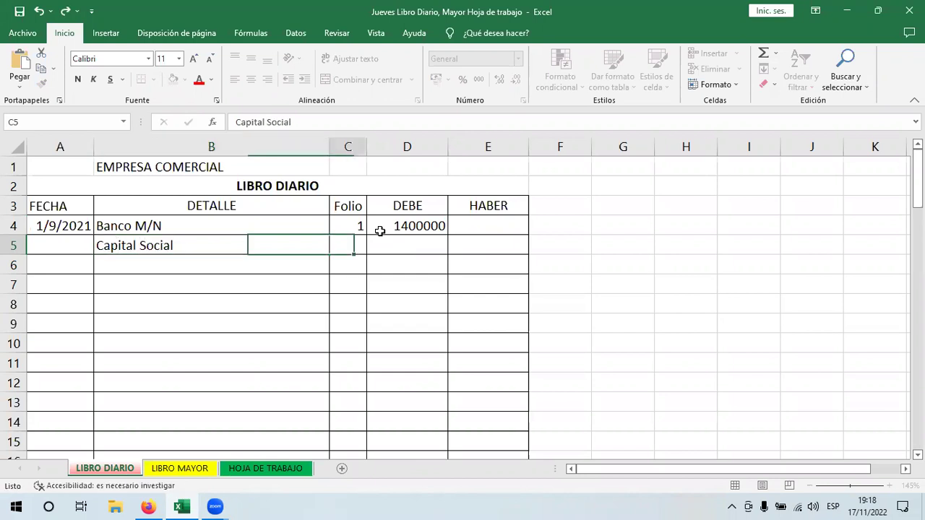
{"action": "type", "text": "2"}
{"action": "key", "text": "Tab"}
{"action": "key", "text": "Tab"}
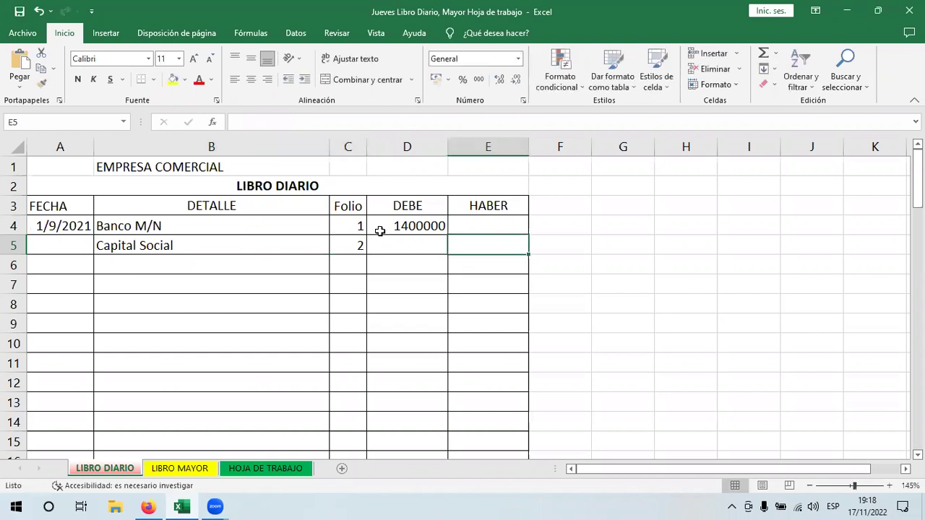
{"action": "type", "text": "+"}
{"action": "left_click", "coordinate": [395, 219]}
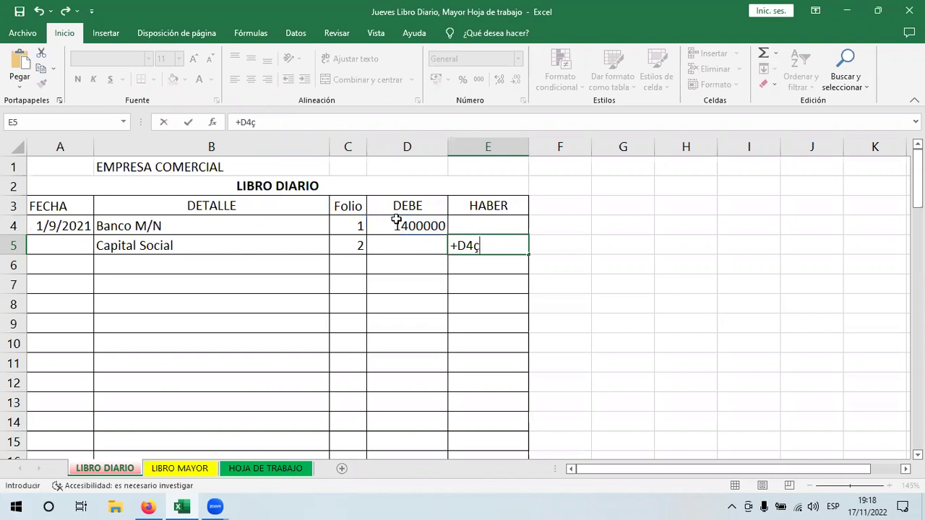
{"action": "key", "text": "Return"}
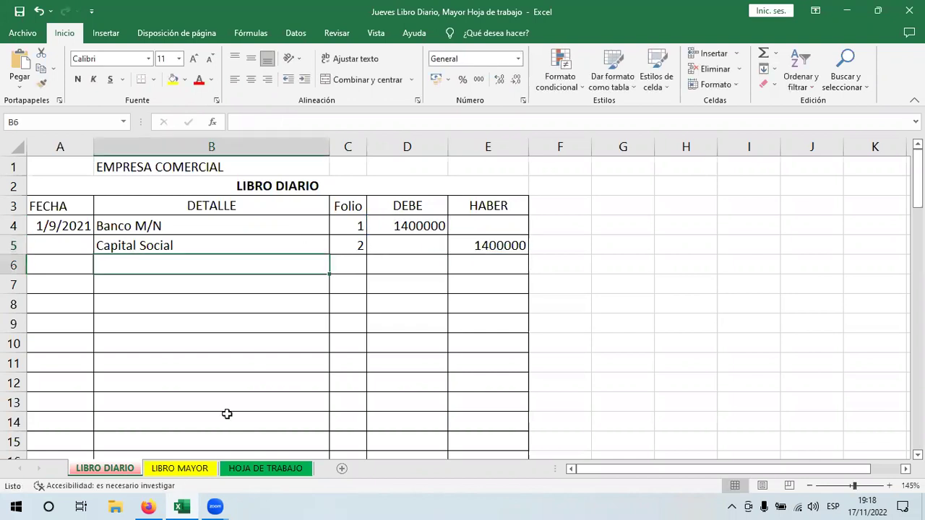
- Return to the PDF in Firefox and compare the three income receipts with the amount on the bank deposit slip
{"action": "left_click", "coordinate": [148, 507]}
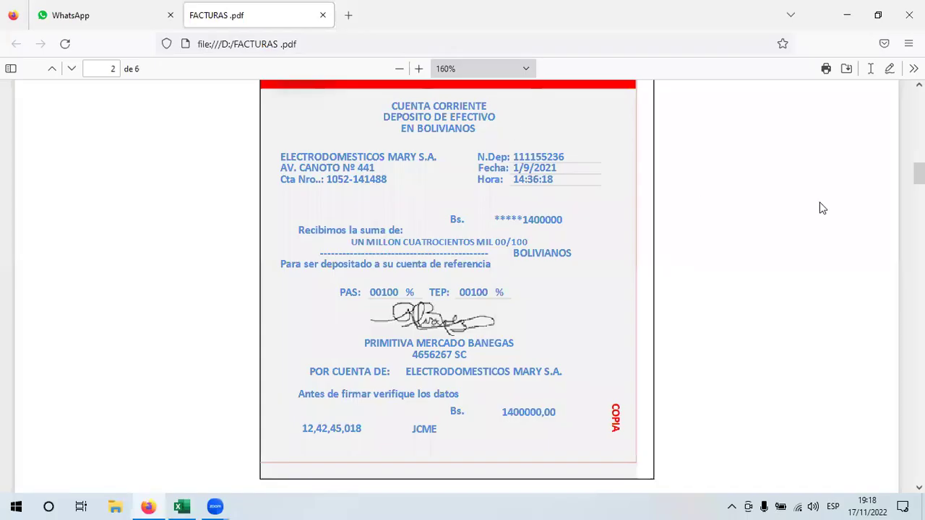
{"action": "key", "text": "Home"}
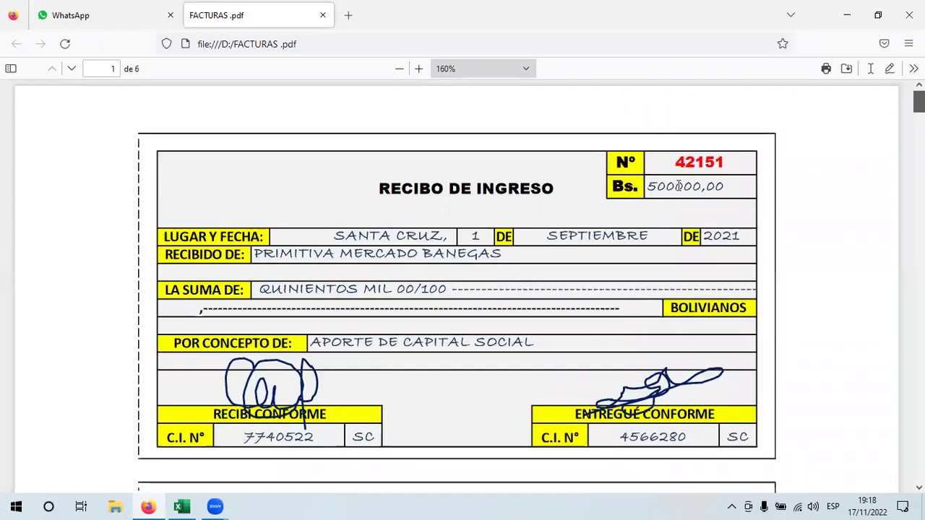
{"action": "scroll", "coordinate": [463, 289], "scroll_direction": "down", "scroll_amount": 1}
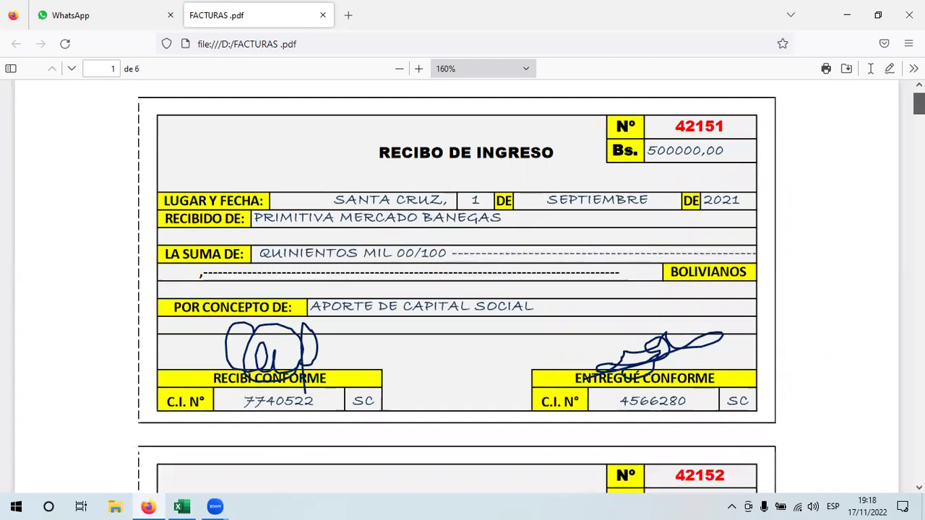
{"action": "key", "text": "Page_Down"}
{"action": "scroll", "coordinate": [462, 290], "scroll_direction": "down", "scroll_amount": 2}
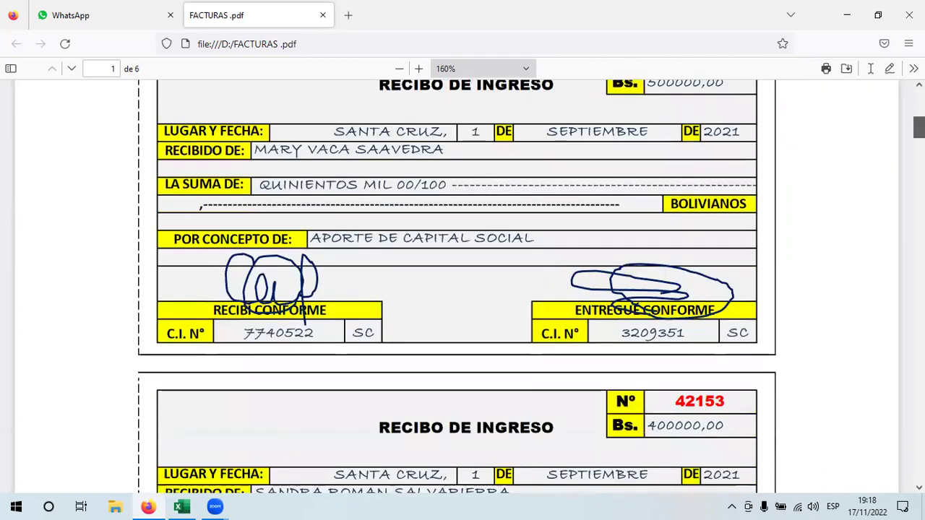
{"action": "scroll", "coordinate": [462, 289], "scroll_direction": "down", "scroll_amount": 1}
{"action": "scroll", "coordinate": [463, 289], "scroll_direction": "up", "scroll_amount": 5}
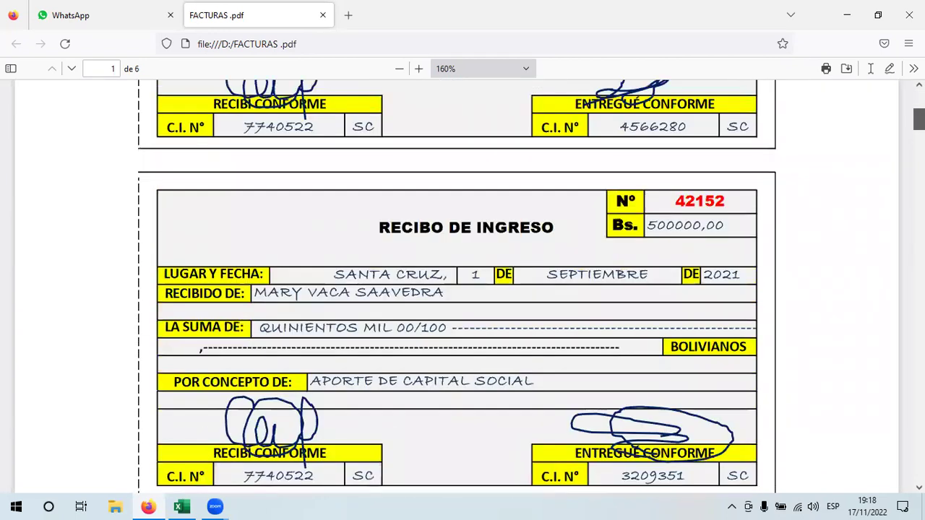
{"action": "scroll", "coordinate": [463, 289], "scroll_direction": "up", "scroll_amount": 8}
{"action": "scroll", "coordinate": [462, 289], "scroll_direction": "down", "scroll_amount": 7}
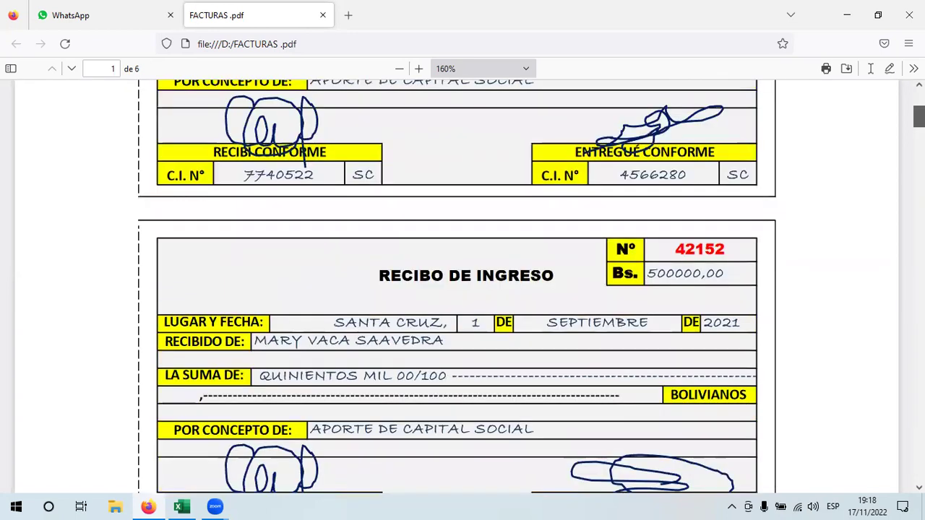
{"action": "scroll", "coordinate": [726, 243], "scroll_direction": "down", "scroll_amount": 5}
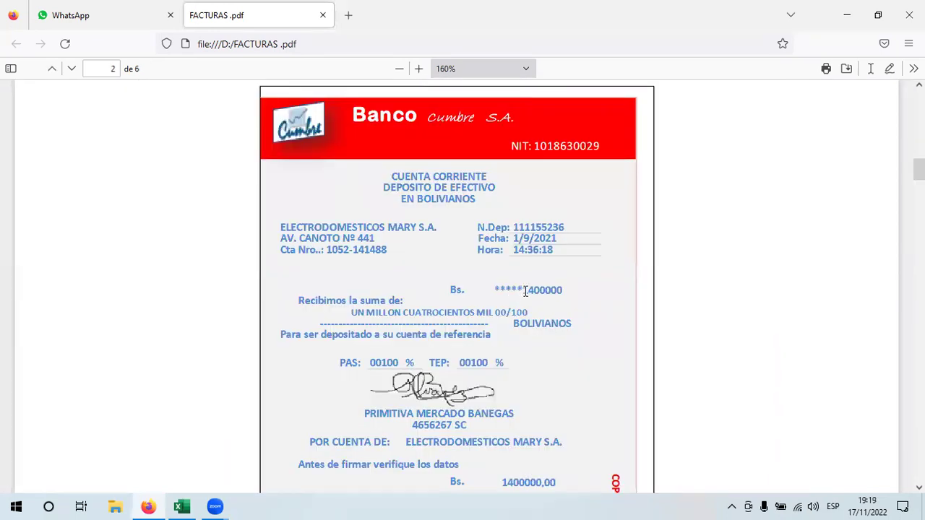
{"action": "double_click", "coordinate": [543, 293]}
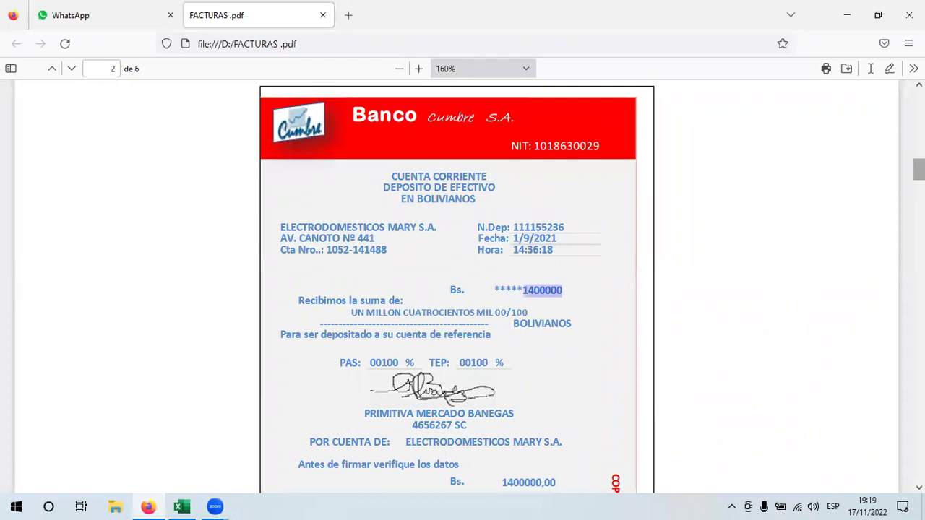
- Examine the ARAOZ & ASOCIADOS legal services invoice below the deposit slip for its concept, issuer, customer and unit price
{"action": "scroll", "coordinate": [292, 361], "scroll_direction": "down", "scroll_amount": 5}
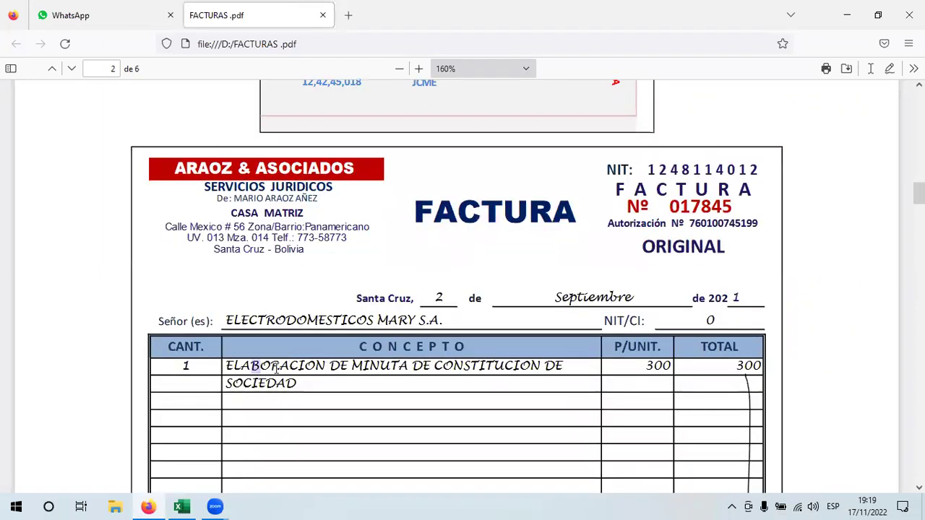
{"action": "left_click_drag", "start_coordinate": [227, 366], "coordinate": [571, 383]}
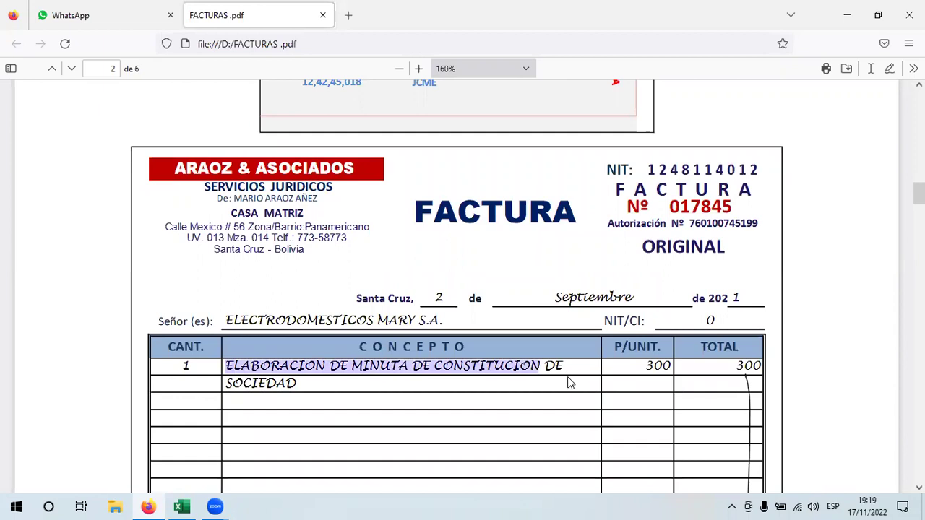
{"action": "left_click", "coordinate": [394, 212]}
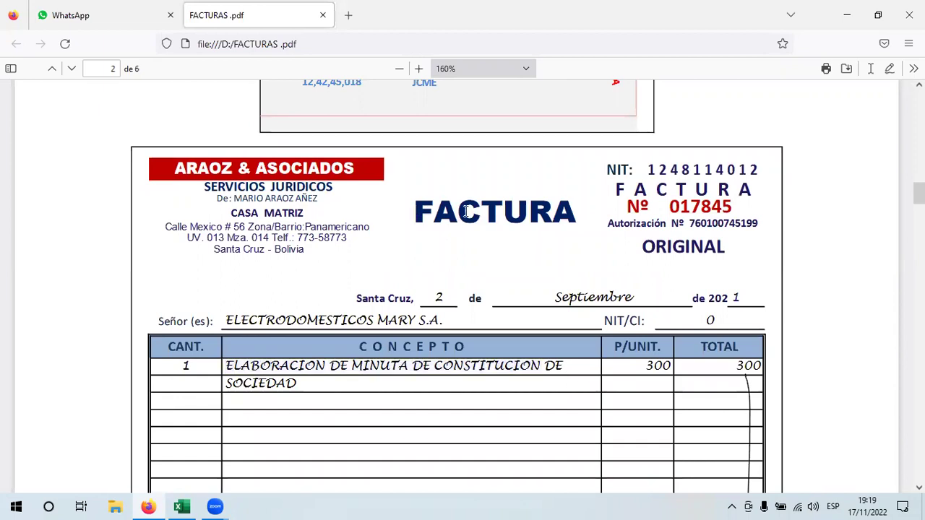
{"action": "double_click", "coordinate": [577, 213]}
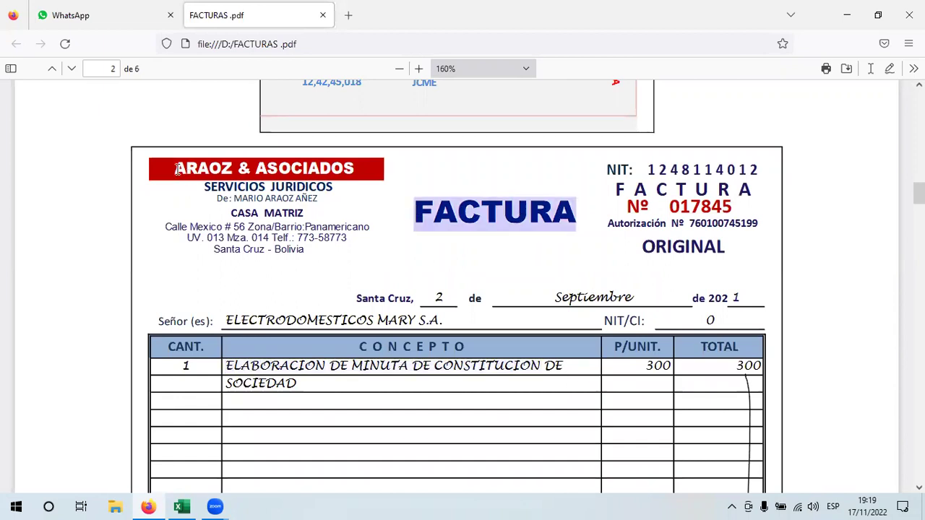
{"action": "left_click_drag", "start_coordinate": [312, 178], "coordinate": [306, 180]}
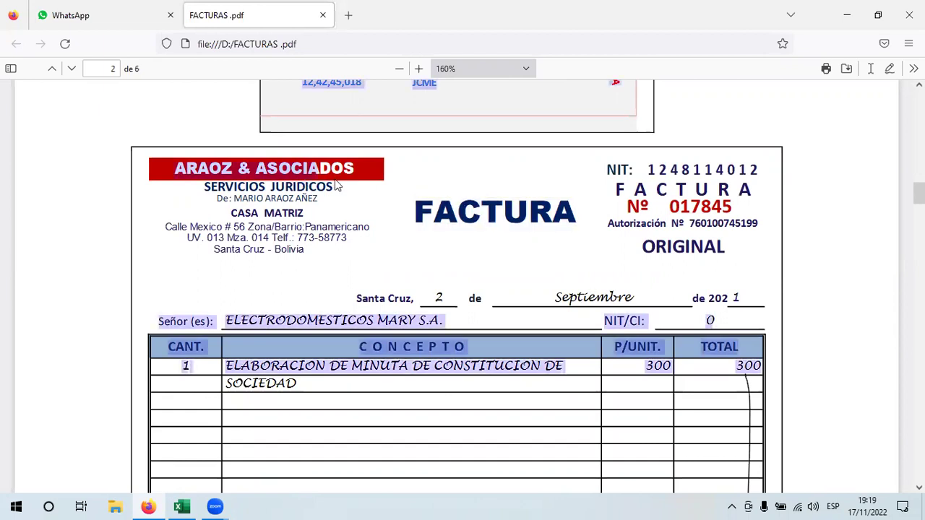
{"action": "left_click", "coordinate": [359, 186]}
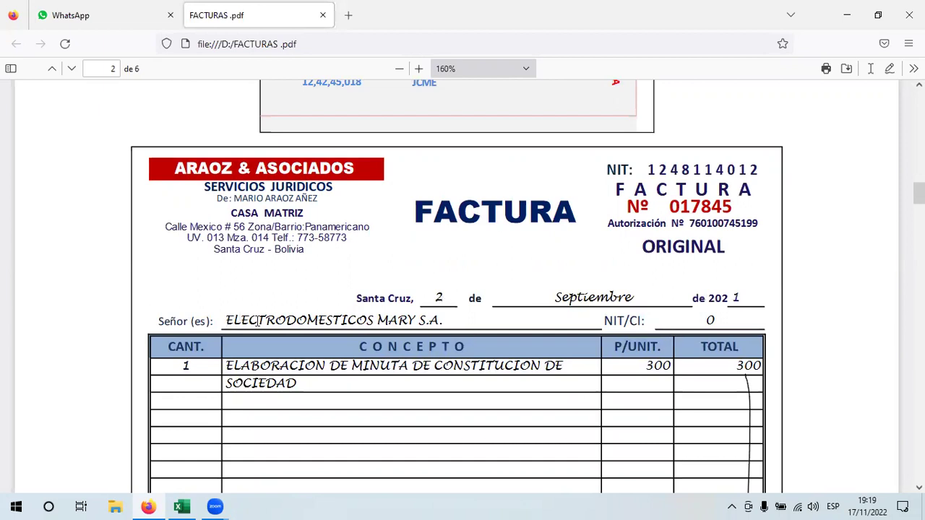
{"action": "left_click_drag", "start_coordinate": [257, 320], "coordinate": [395, 339]}
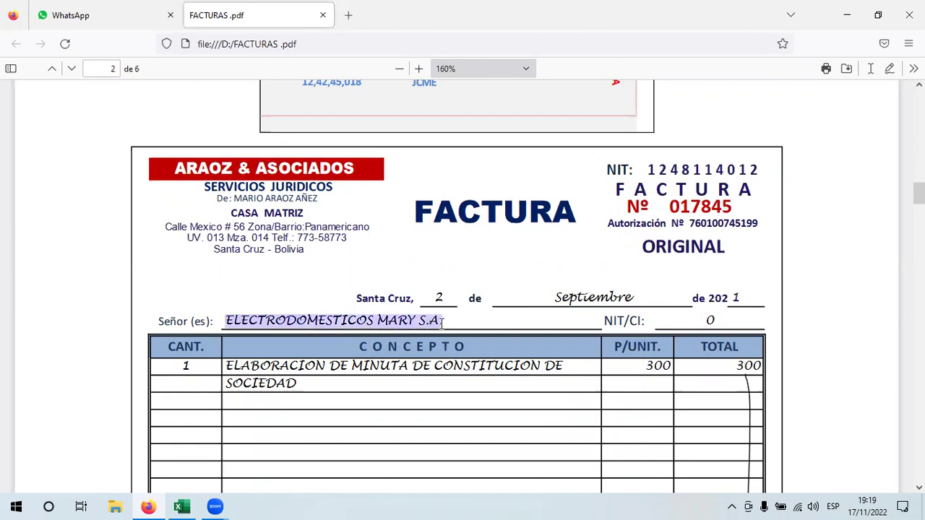
{"action": "double_click", "coordinate": [679, 367]}
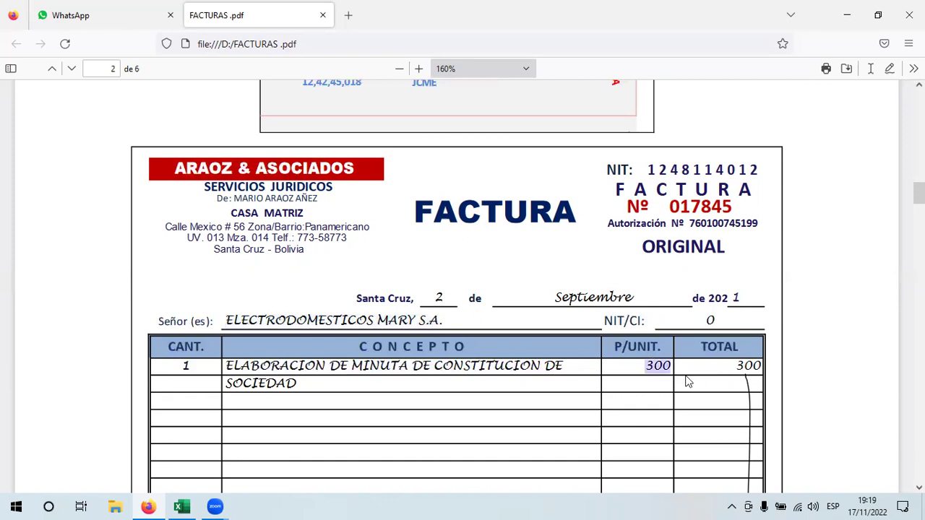
- Check the ARAOZ & ASOCIADOS invoice's unit price, total, amount in words and customer NIT/CI field
{"action": "left_click", "coordinate": [822, 343]}
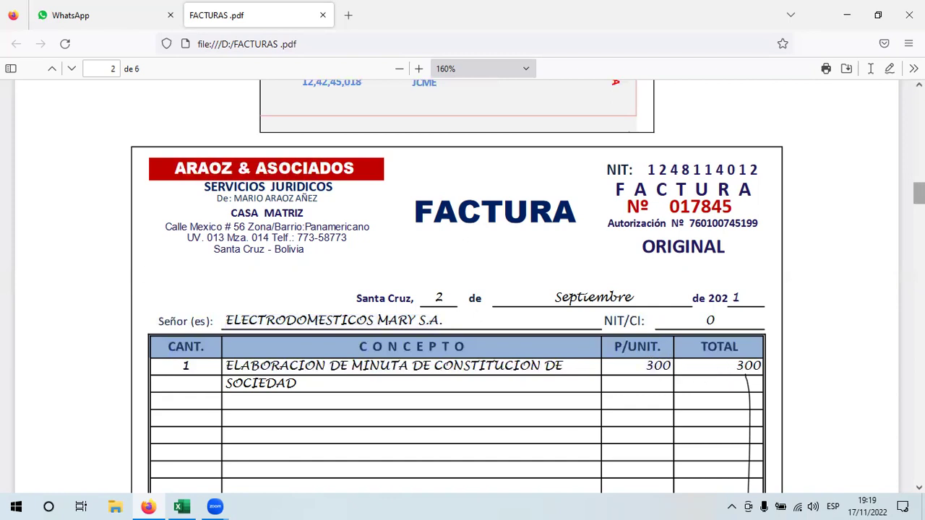
{"action": "scroll", "coordinate": [456, 287], "scroll_direction": "down", "scroll_amount": 5}
{"action": "scroll", "coordinate": [456, 287], "scroll_direction": "down", "scroll_amount": 1}
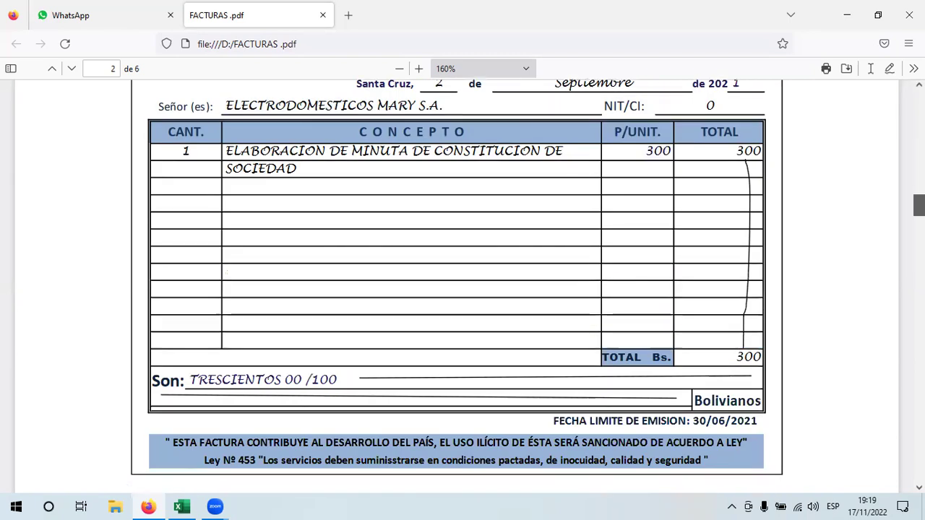
{"action": "scroll", "coordinate": [675, 160], "scroll_direction": "up", "scroll_amount": 1}
{"action": "double_click", "coordinate": [668, 176]}
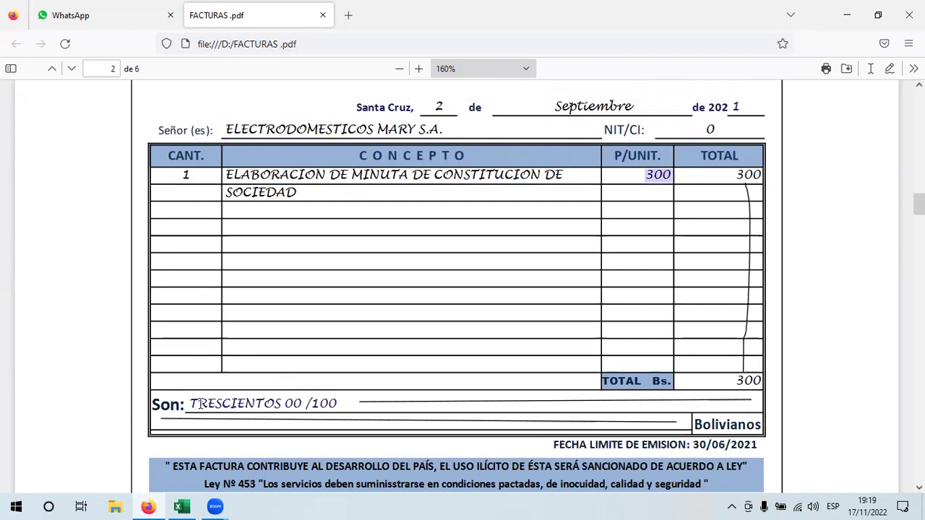
{"action": "left_click", "coordinate": [333, 403]}
{"action": "triple_click", "coordinate": [333, 403]}
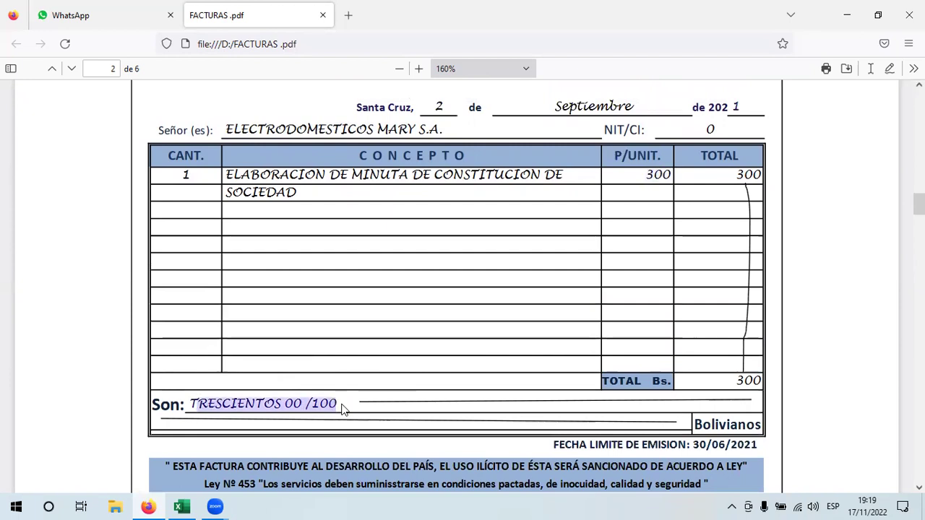
{"action": "left_click", "coordinate": [228, 403]}
{"action": "left_click_drag", "start_coordinate": [189, 403], "coordinate": [342, 399]}
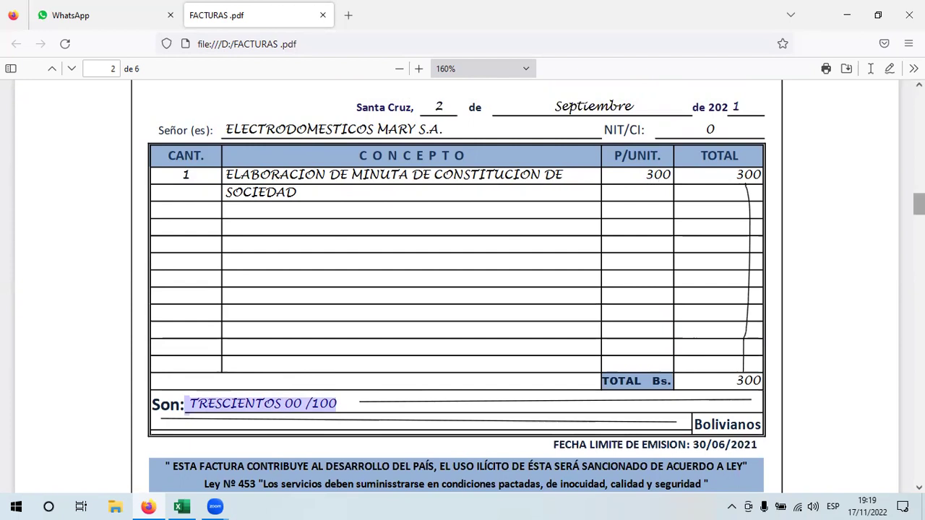
{"action": "scroll", "coordinate": [325, 215], "scroll_direction": "up", "scroll_amount": 2}
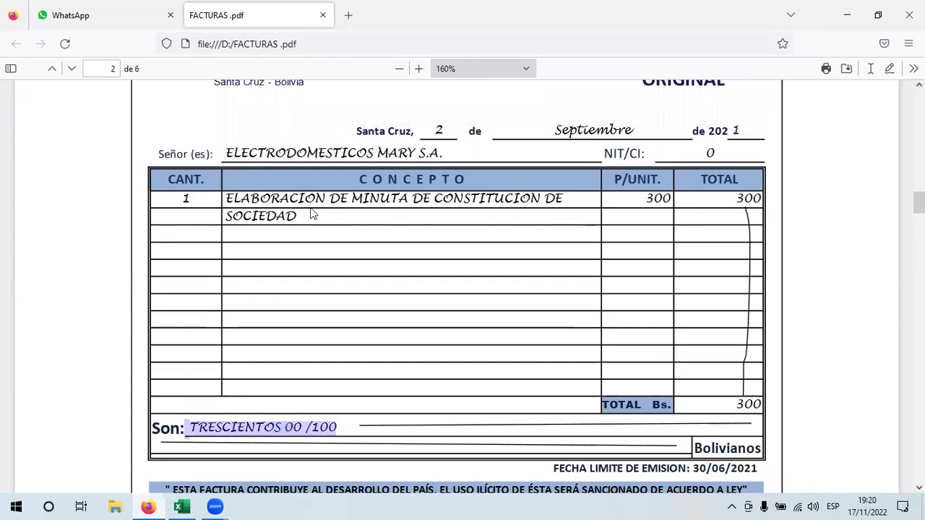
{"action": "left_click_drag", "start_coordinate": [660, 158], "coordinate": [734, 157]}
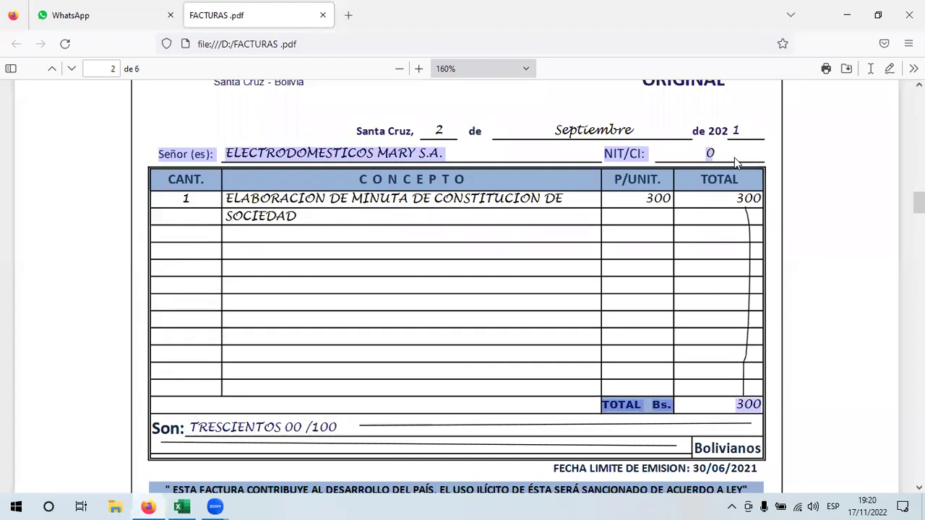
{"action": "left_click", "coordinate": [715, 158]}
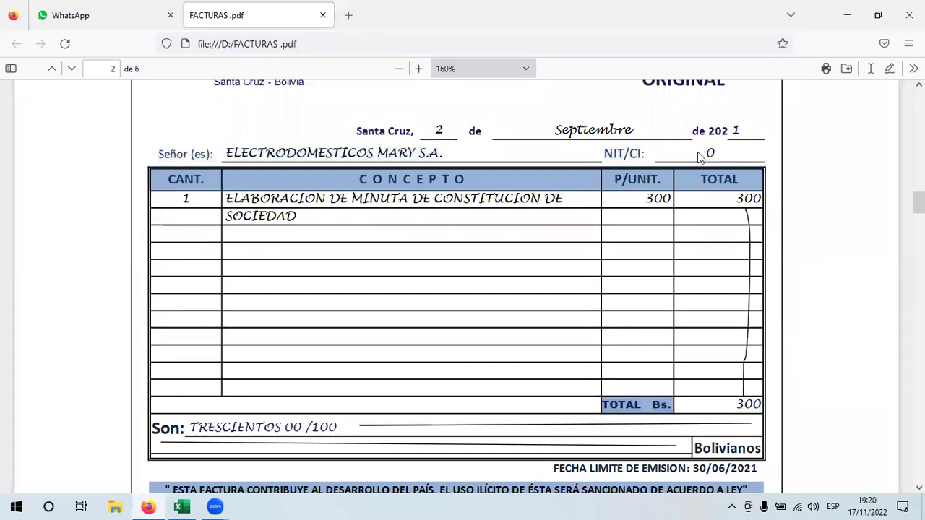
- Switch to the Excel journal and reduce the height of blank row 6 beneath the Capital Social entry
{"action": "left_click", "coordinate": [182, 506]}
{"action": "left_click", "coordinate": [222, 280]}
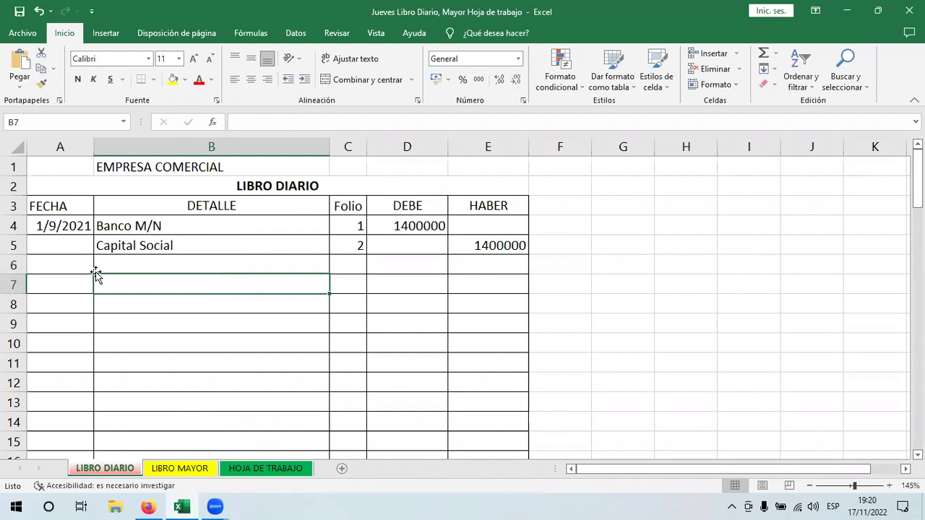
{"action": "left_click_drag", "start_coordinate": [18, 268], "coordinate": [87, 269]}
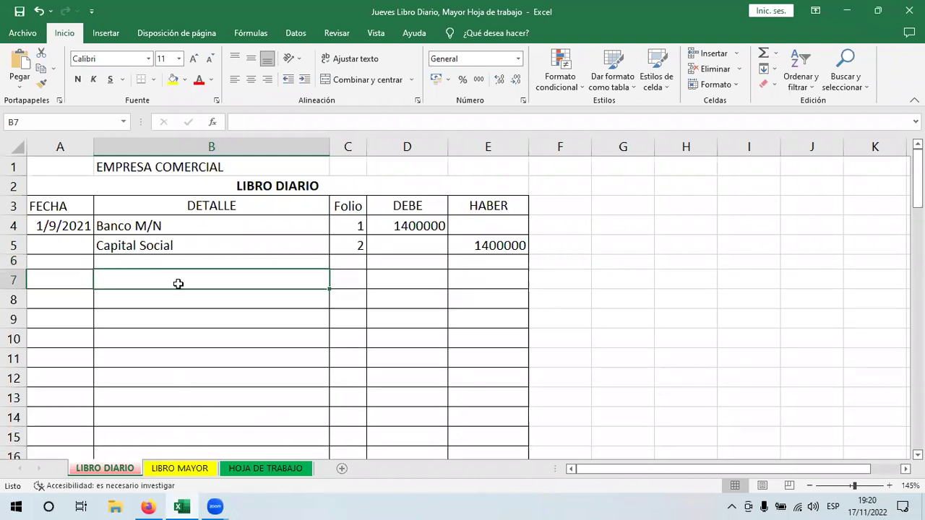
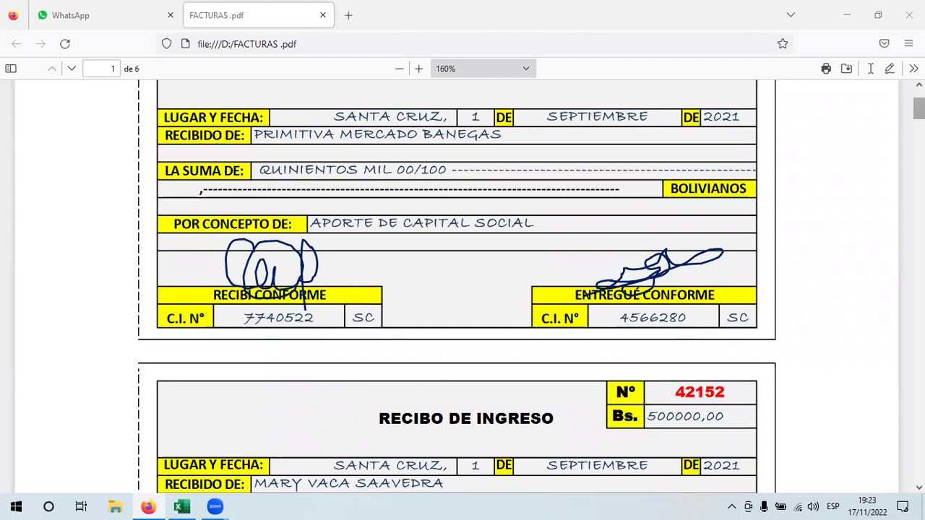
- Examine the first RECIBO DE INGRESO in the PDF for its document type, amount in words and figures, and concept
{"action": "scroll", "coordinate": [564, 210], "scroll_direction": "up", "scroll_amount": 3}
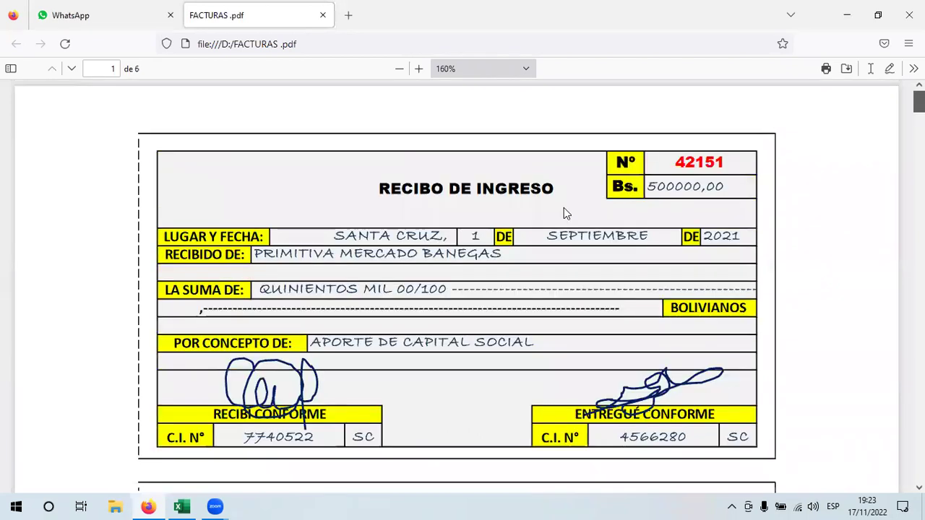
{"action": "triple_click", "coordinate": [381, 190]}
{"action": "left_click", "coordinate": [351, 261]}
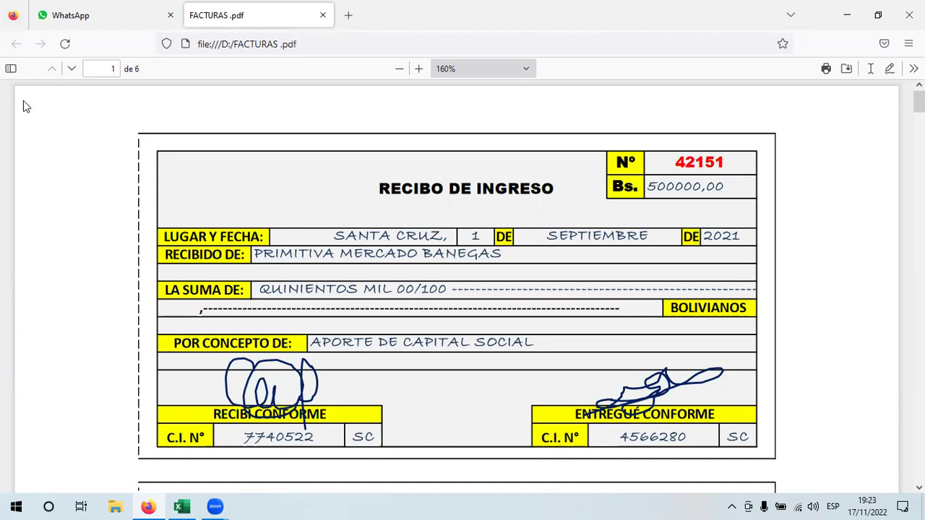
{"action": "left_click_drag", "start_coordinate": [377, 193], "coordinate": [571, 206]}
{"action": "left_click", "coordinate": [451, 277]}
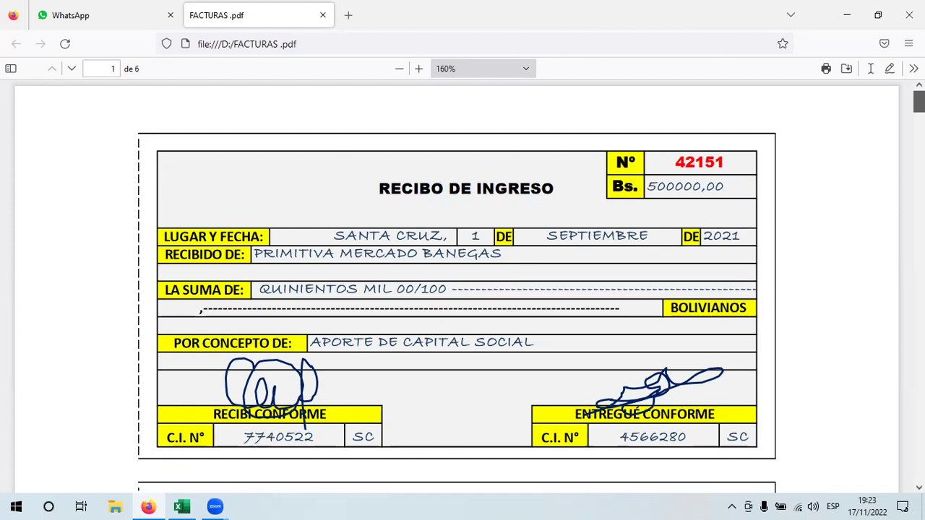
{"action": "scroll", "coordinate": [918, 101], "scroll_direction": "down", "scroll_amount": 2}
{"action": "scroll", "coordinate": [919, 116], "scroll_direction": "down", "scroll_amount": 8}
{"action": "scroll", "coordinate": [522, 152], "scroll_direction": "up", "scroll_amount": 6}
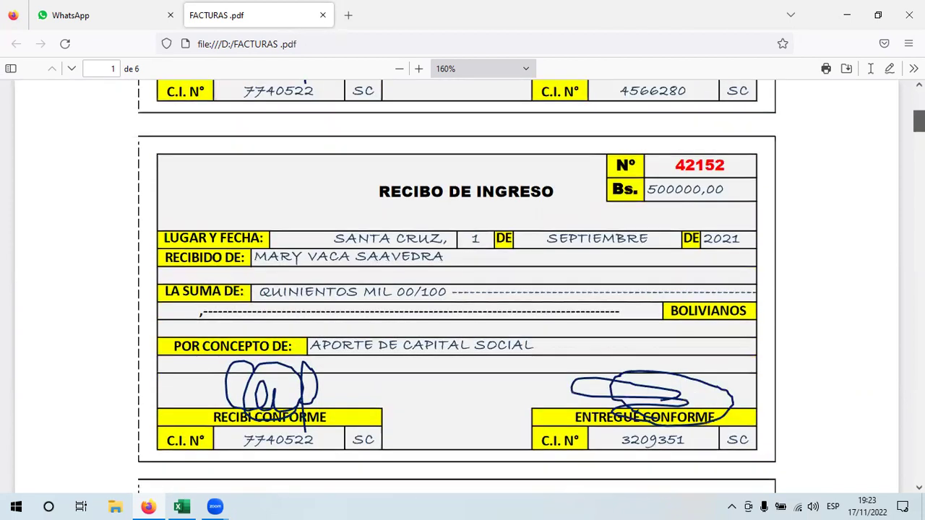
{"action": "scroll", "coordinate": [426, 173], "scroll_direction": "up", "scroll_amount": 2}
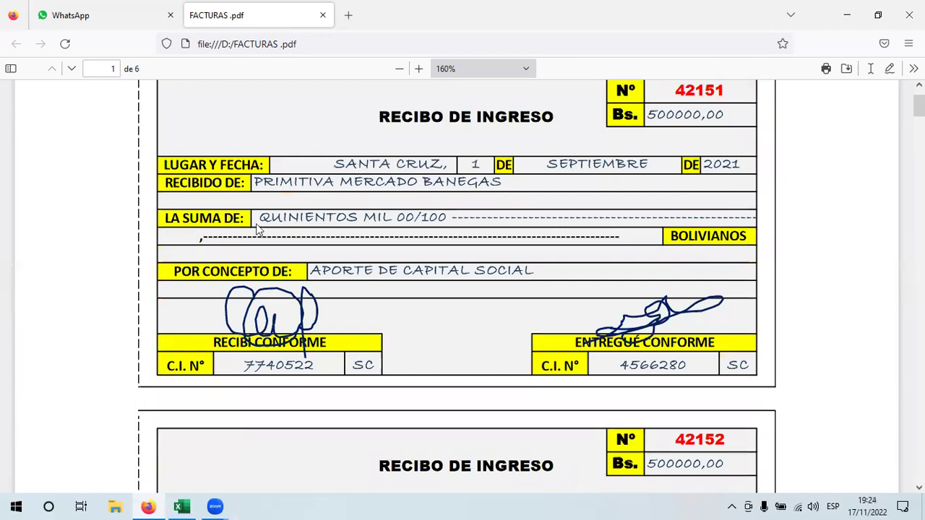
{"action": "left_click_drag", "start_coordinate": [262, 219], "coordinate": [390, 220]}
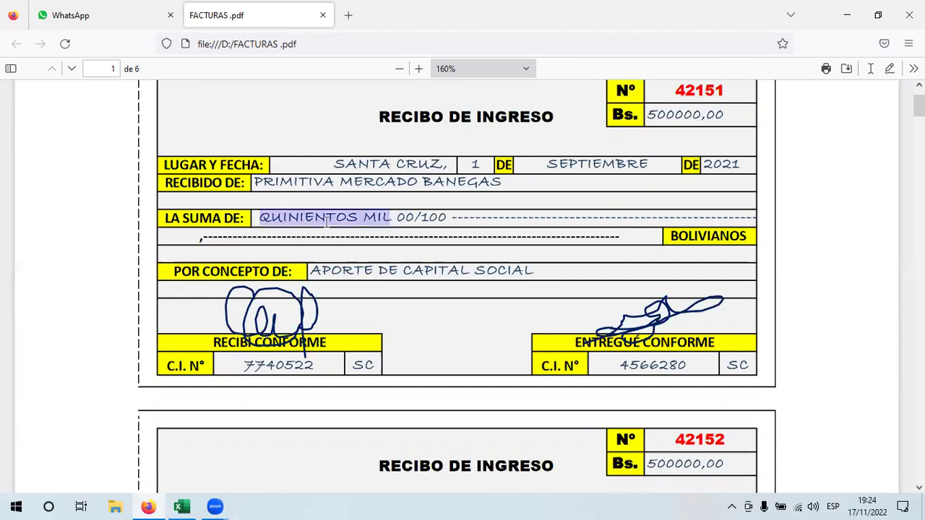
{"action": "left_click_drag", "start_coordinate": [261, 220], "coordinate": [356, 217]}
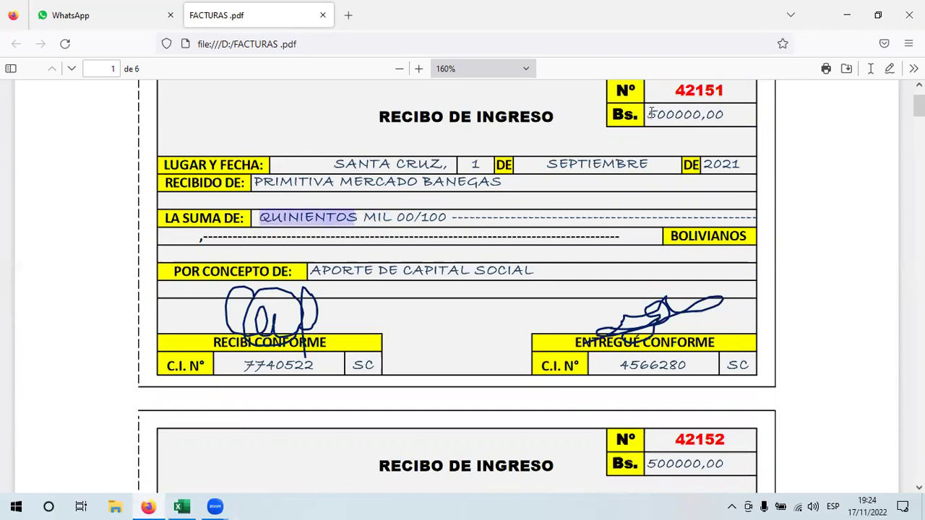
{"action": "double_click", "coordinate": [729, 114]}
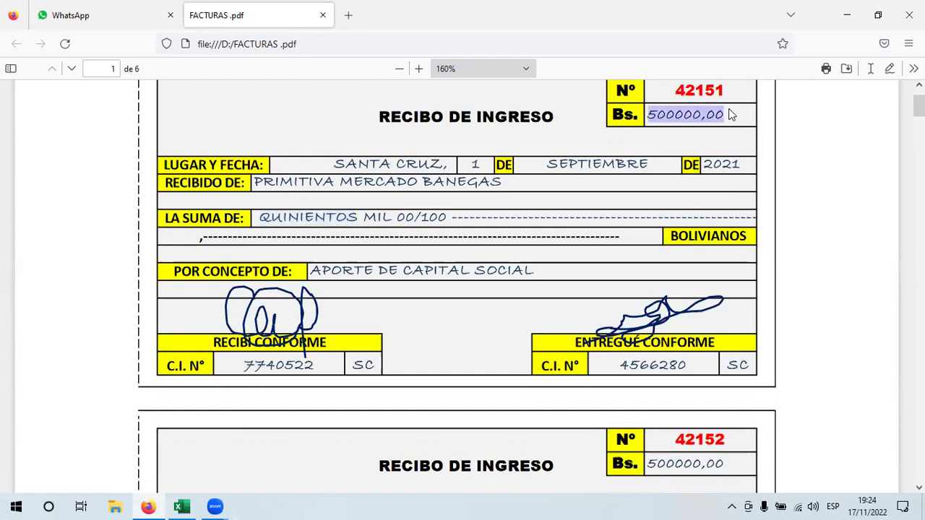
{"action": "left_click_drag", "start_coordinate": [315, 271], "coordinate": [499, 270]}
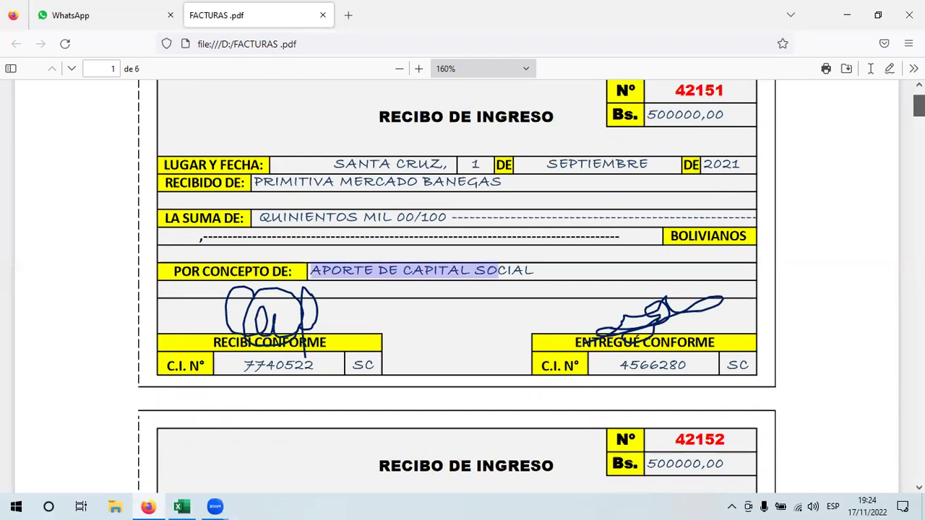
- Look through the remaining income receipts and examine the Banco Cumbre deposit slip for its depositor, account holder, account type and bank
{"action": "scroll", "coordinate": [462, 289], "scroll_direction": "down", "scroll_amount": 10}
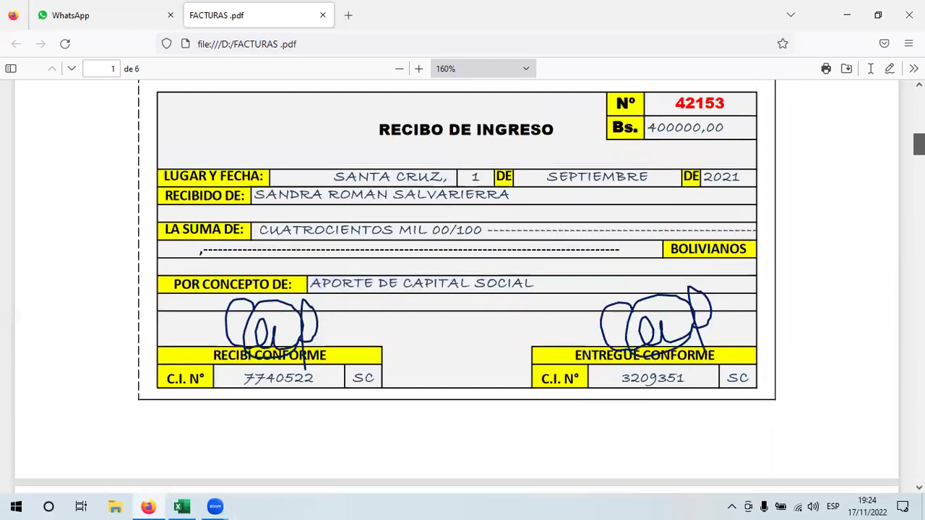
{"action": "scroll", "coordinate": [463, 283], "scroll_direction": "down", "scroll_amount": 1}
{"action": "scroll", "coordinate": [449, 160], "scroll_direction": "up", "scroll_amount": 3}
{"action": "scroll", "coordinate": [449, 159], "scroll_direction": "down", "scroll_amount": 10}
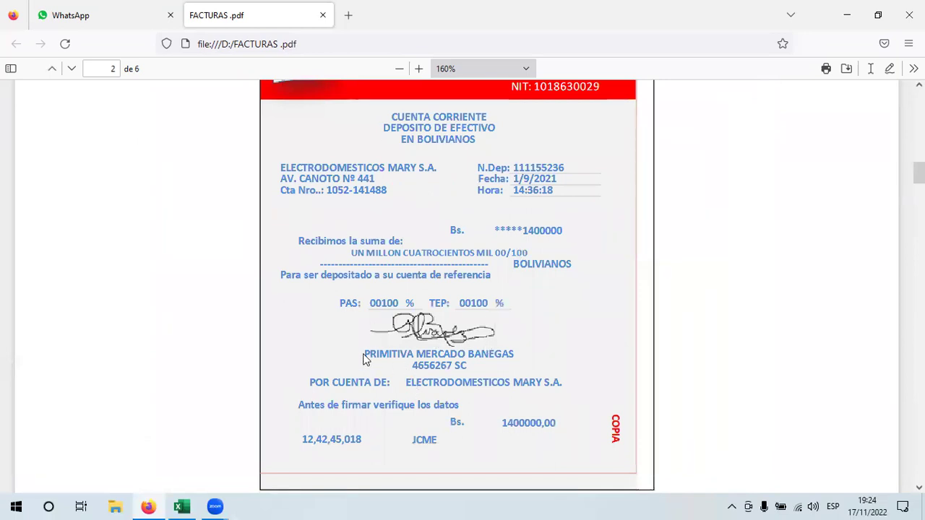
{"action": "left_click_drag", "start_coordinate": [363, 354], "coordinate": [547, 352]}
{"action": "left_click", "coordinate": [457, 357]}
{"action": "left_click_drag", "start_coordinate": [403, 383], "coordinate": [569, 385]}
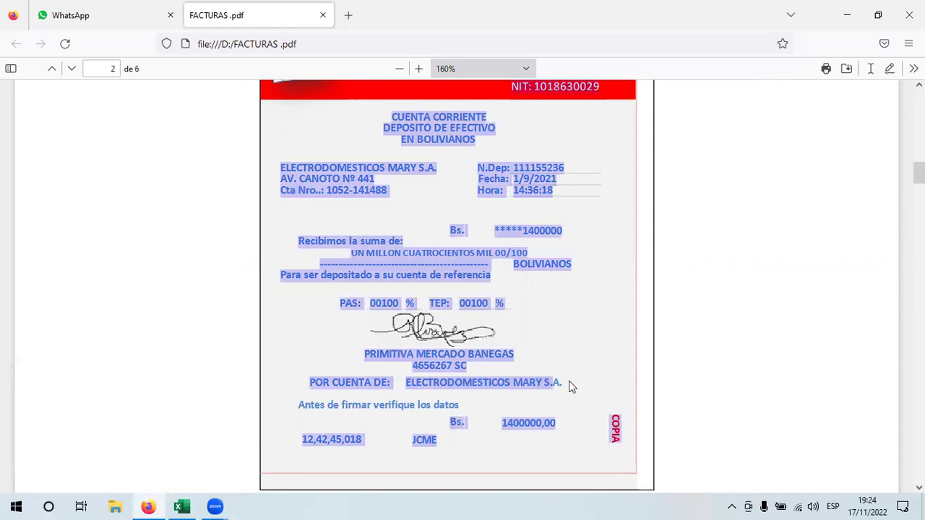
{"action": "left_click", "coordinate": [569, 383]}
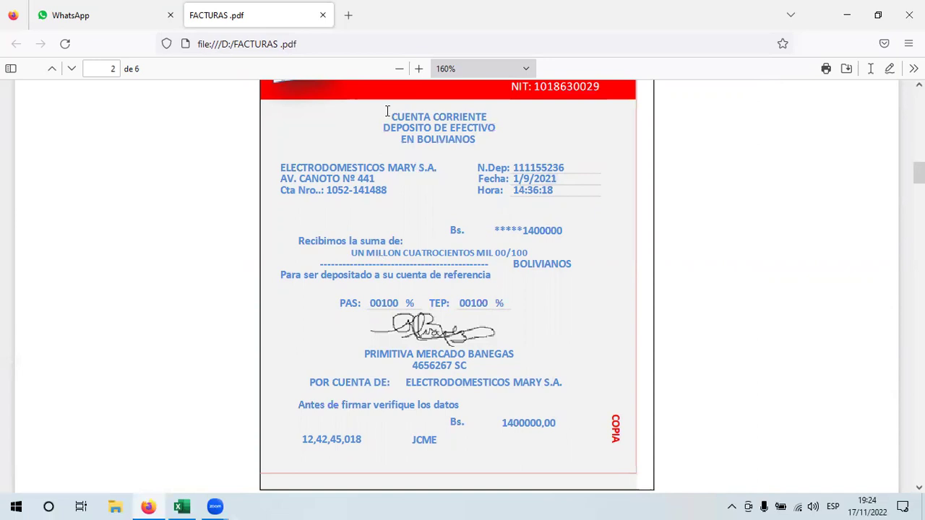
{"action": "left_click_drag", "start_coordinate": [391, 117], "coordinate": [504, 303]}
{"action": "scroll", "coordinate": [352, 162], "scroll_direction": "up", "scroll_amount": 2}
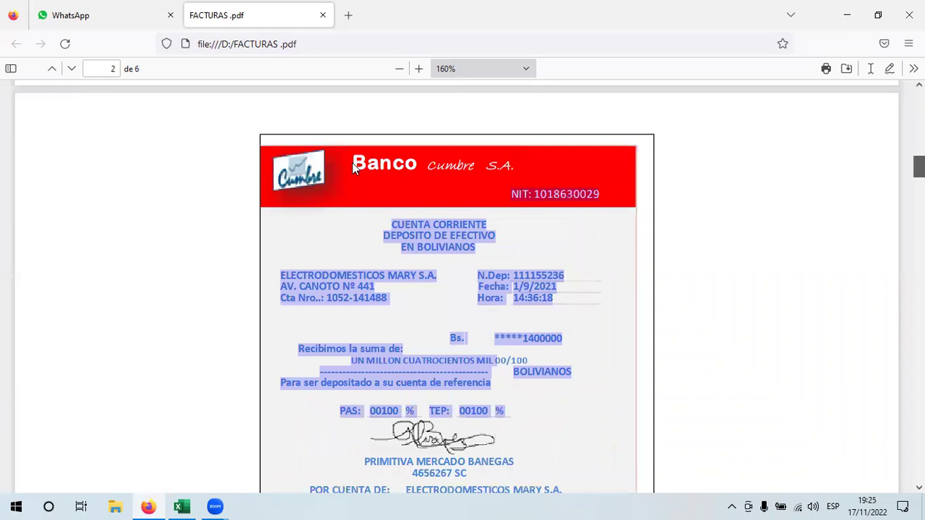
{"action": "left_click", "coordinate": [351, 162]}
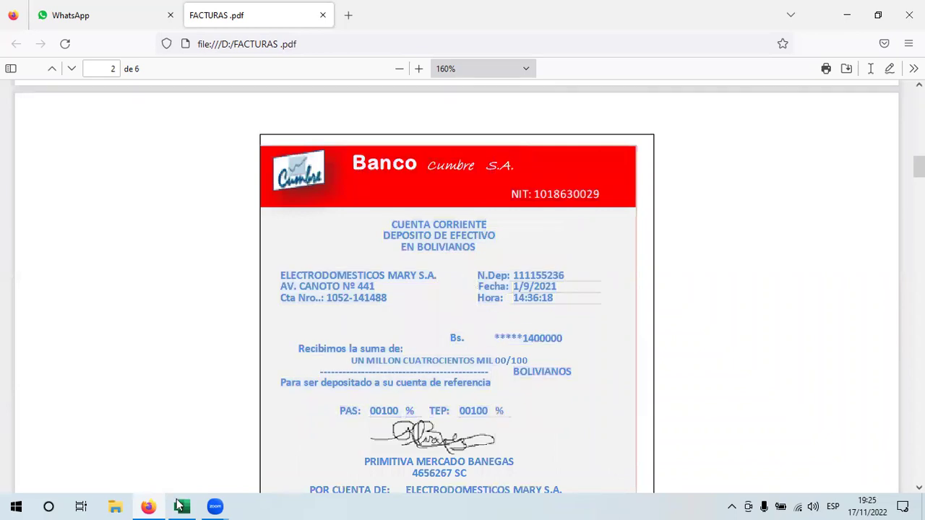
- Switch to the Excel journal and check the Banco M/N debit and Capital Social credit in rows 4 and 5
{"action": "key", "text": "alt+Tab"}
{"action": "left_click", "coordinate": [139, 233]}
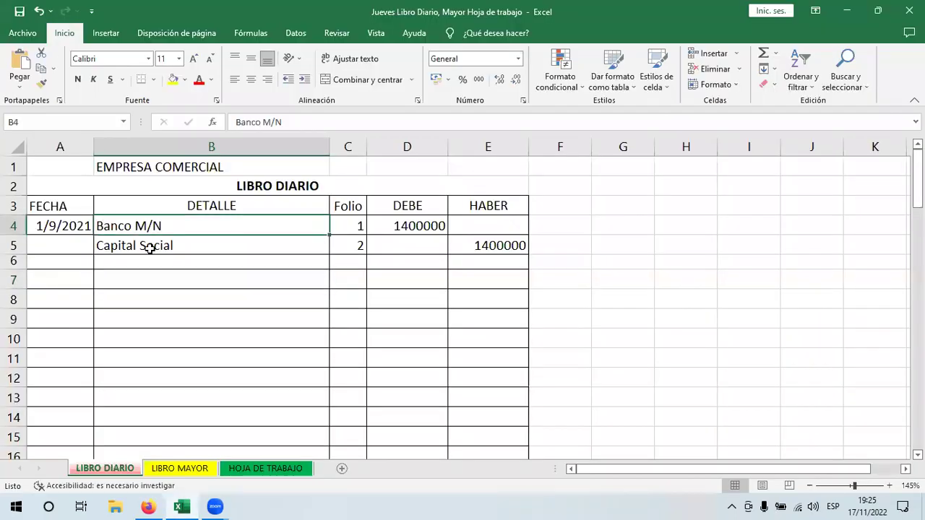
{"action": "left_click", "coordinate": [429, 226]}
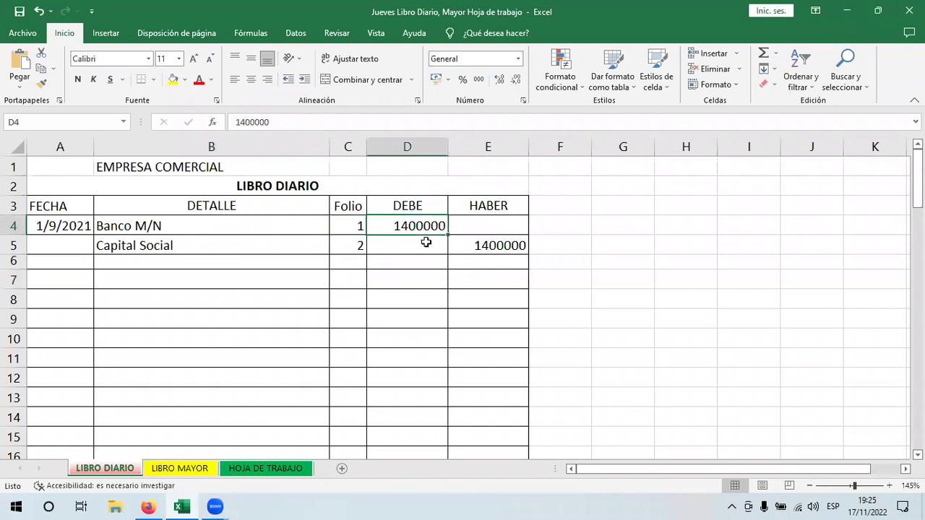
{"action": "left_click", "coordinate": [325, 245]}
{"action": "left_click", "coordinate": [477, 248]}
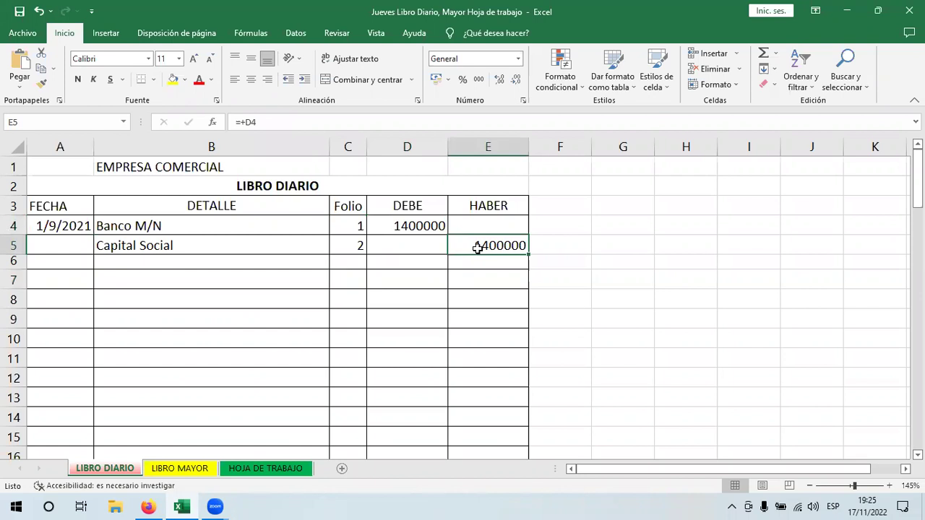
{"action": "left_click", "coordinate": [278, 279]}
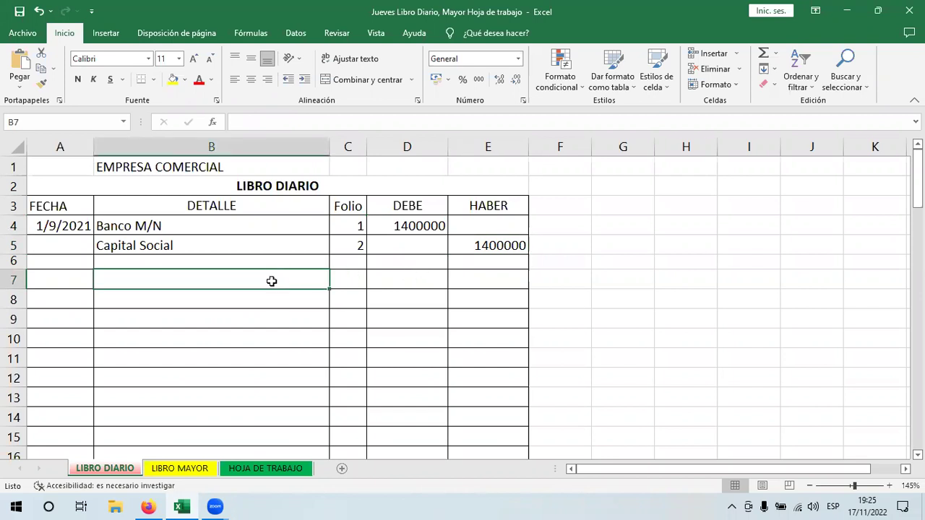
- Return to the PDF in Firefox and review the ARAOZ & ASOCIADOS invoice's header, customer line, concept and total
{"action": "left_click", "coordinate": [147, 506]}
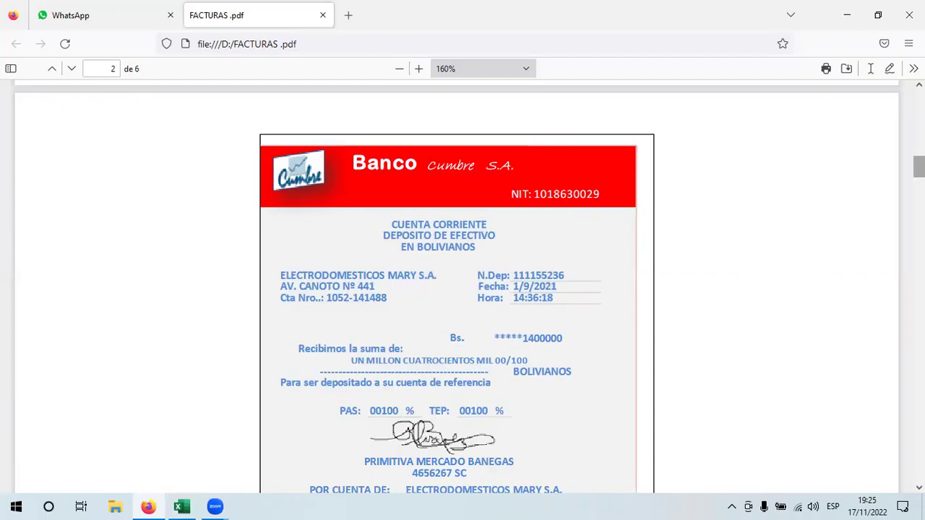
{"action": "scroll", "coordinate": [462, 289], "scroll_direction": "down", "scroll_amount": 5}
{"action": "scroll", "coordinate": [289, 289], "scroll_direction": "down", "scroll_amount": 1}
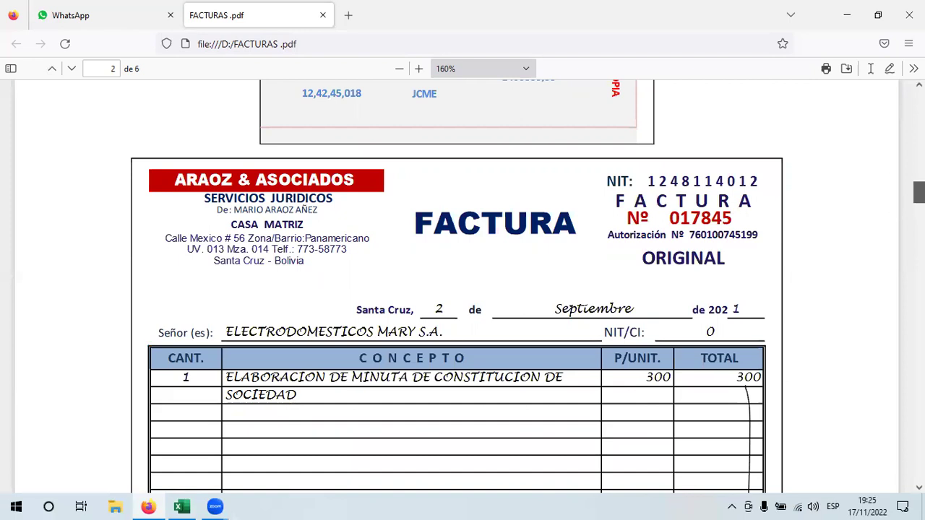
{"action": "scroll", "coordinate": [918, 192], "scroll_direction": "down", "scroll_amount": 3}
{"action": "scroll", "coordinate": [798, 177], "scroll_direction": "down", "scroll_amount": 2}
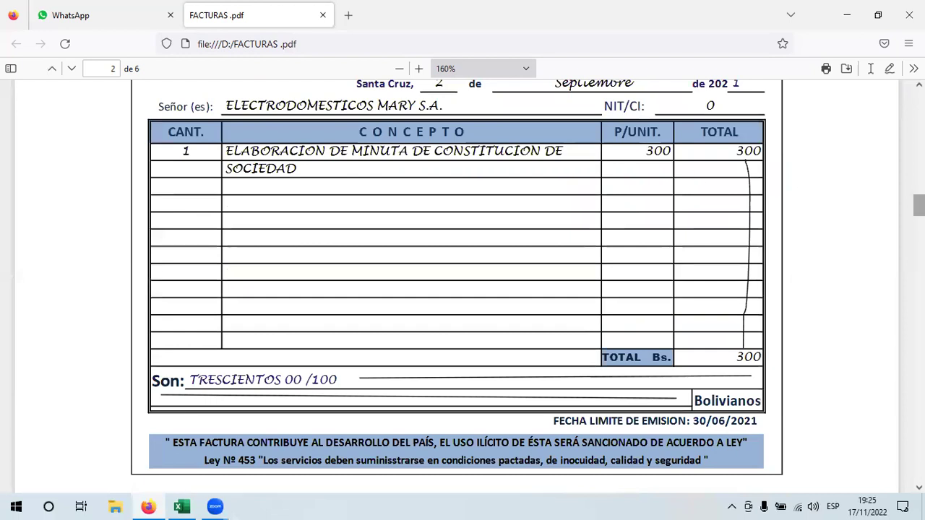
{"action": "scroll", "coordinate": [325, 215], "scroll_direction": "up", "scroll_amount": 3}
{"action": "scroll", "coordinate": [324, 215], "scroll_direction": "up", "scroll_amount": 2}
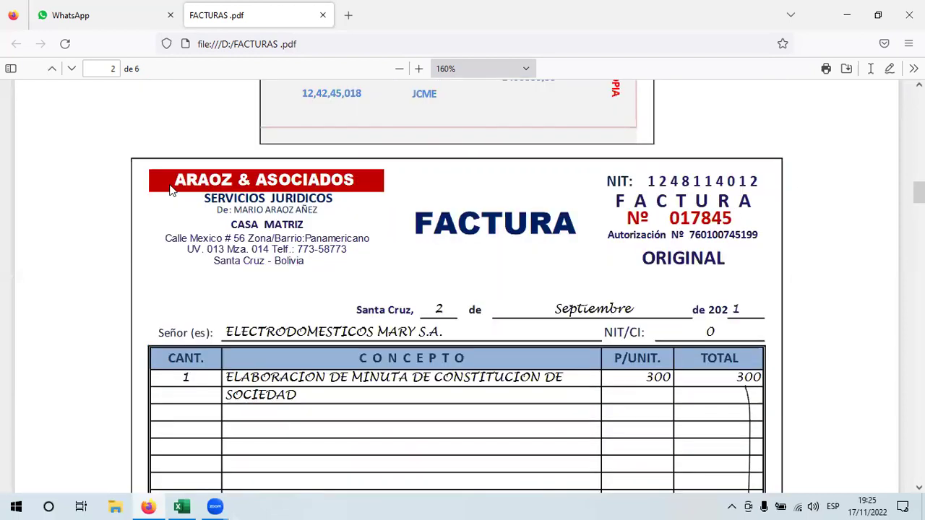
{"action": "left_click_drag", "start_coordinate": [550, 342], "coordinate": [647, 253]}
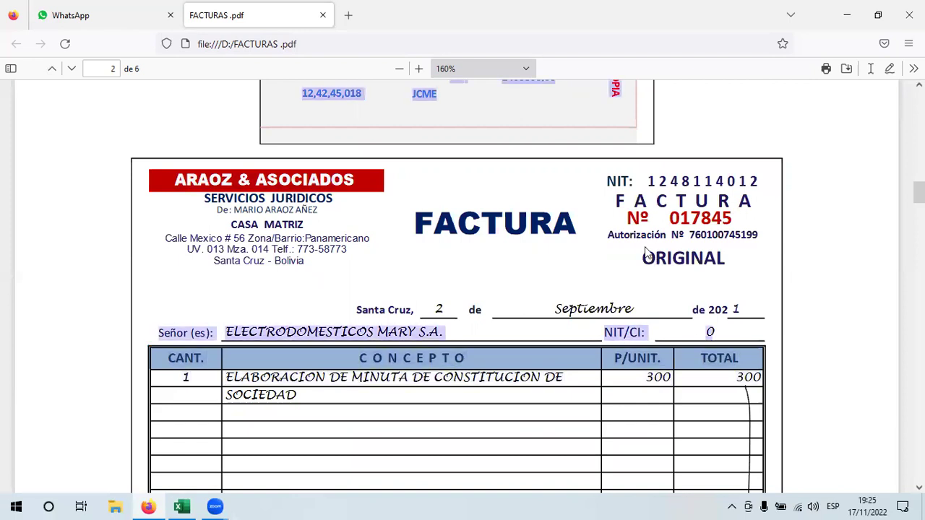
- Examine the ARAOZ & ASOCIADOS invoice to identify its issuer and the customer named on the Señor (es) line
{"action": "left_click", "coordinate": [647, 253]}
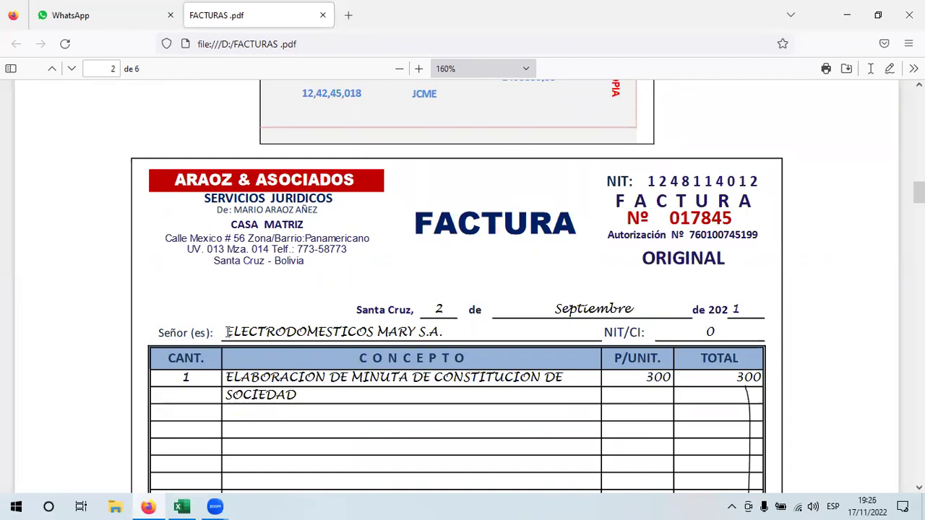
{"action": "left_click_drag", "start_coordinate": [227, 332], "coordinate": [416, 329]}
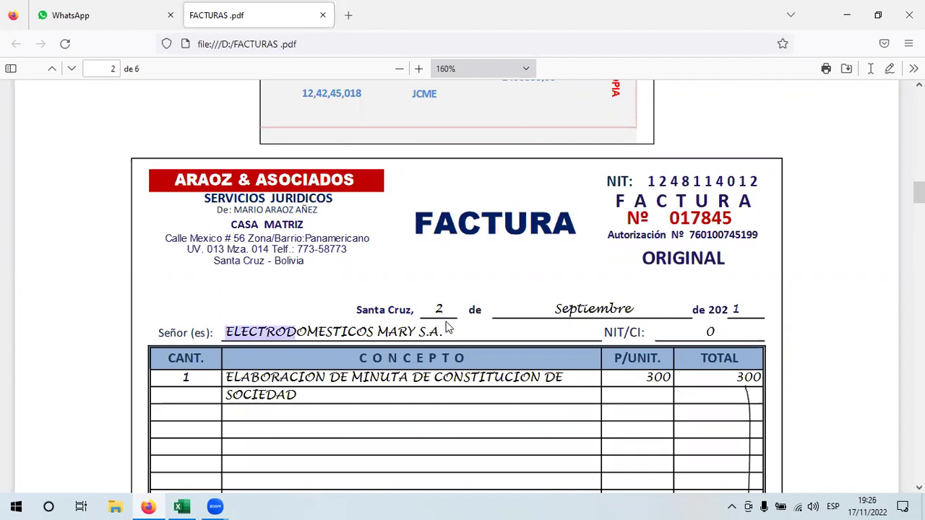
{"action": "left_click", "coordinate": [262, 197]}
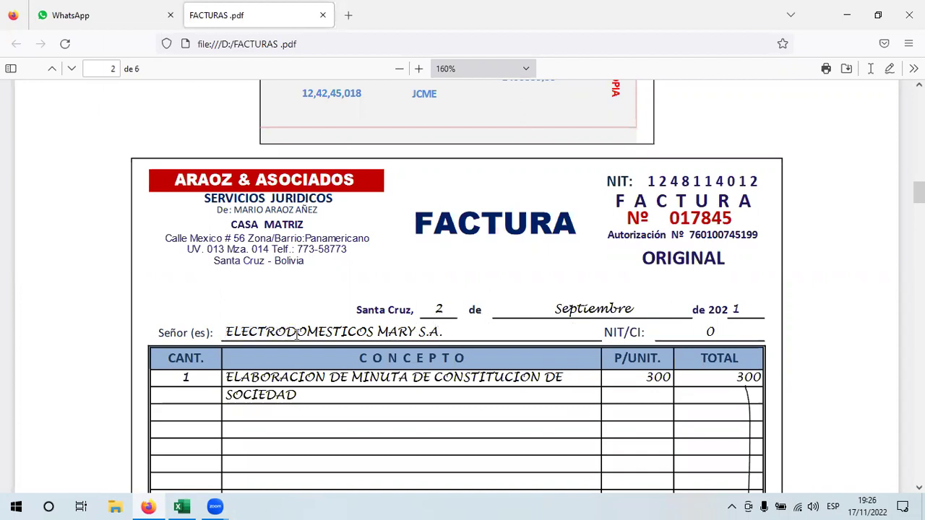
{"action": "left_click_drag", "start_coordinate": [227, 332], "coordinate": [452, 332]}
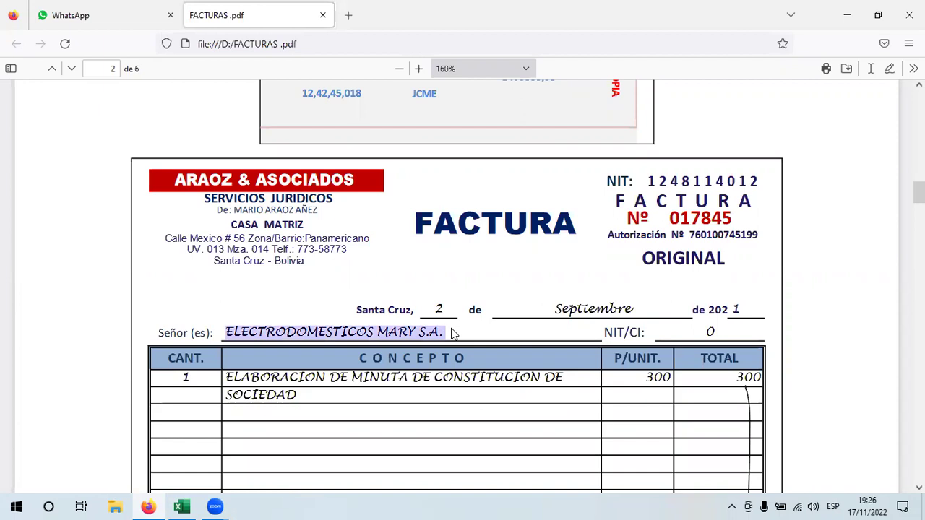
{"action": "left_click", "coordinate": [244, 337]}
{"action": "left_click_drag", "start_coordinate": [220, 333], "coordinate": [450, 349]}
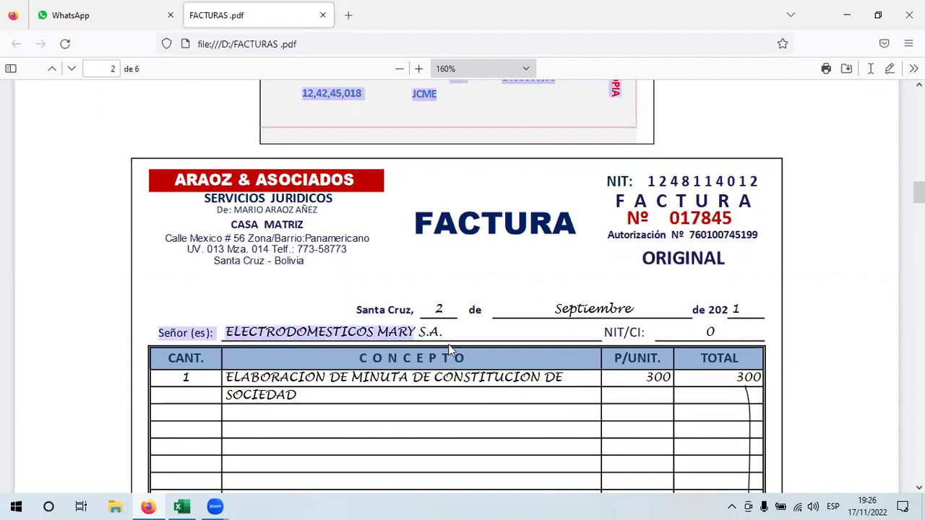
{"action": "left_click", "coordinate": [339, 337]}
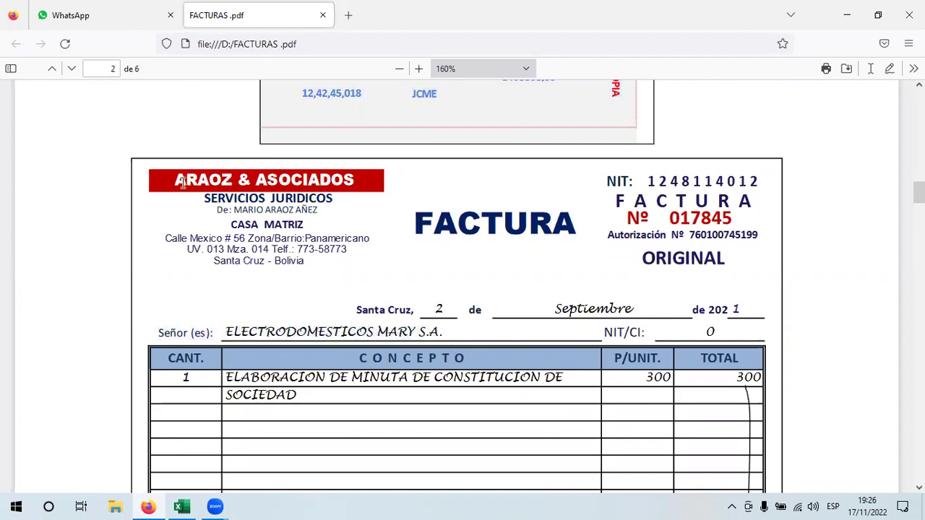
{"action": "left_click_drag", "start_coordinate": [345, 183], "coordinate": [162, 189]}
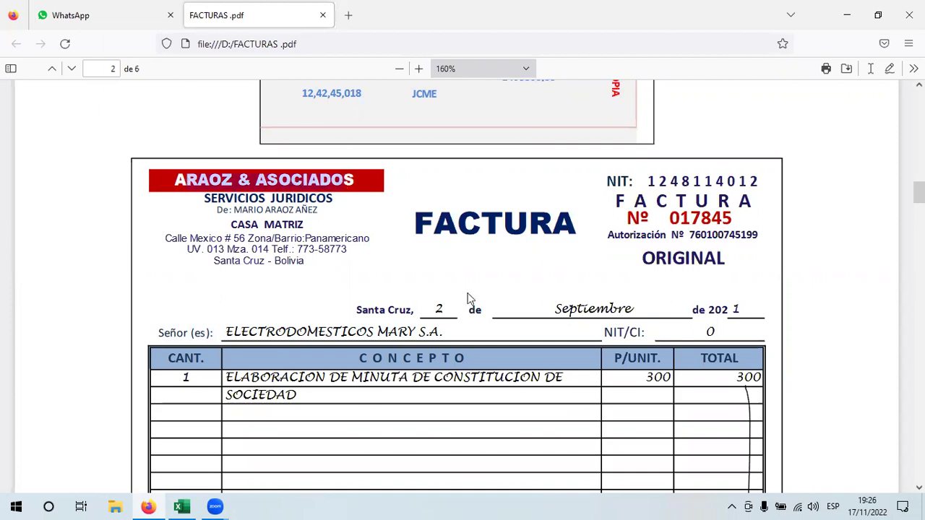
{"action": "left_click_drag", "start_coordinate": [246, 337], "coordinate": [460, 342]}
{"action": "left_click", "coordinate": [460, 343]}
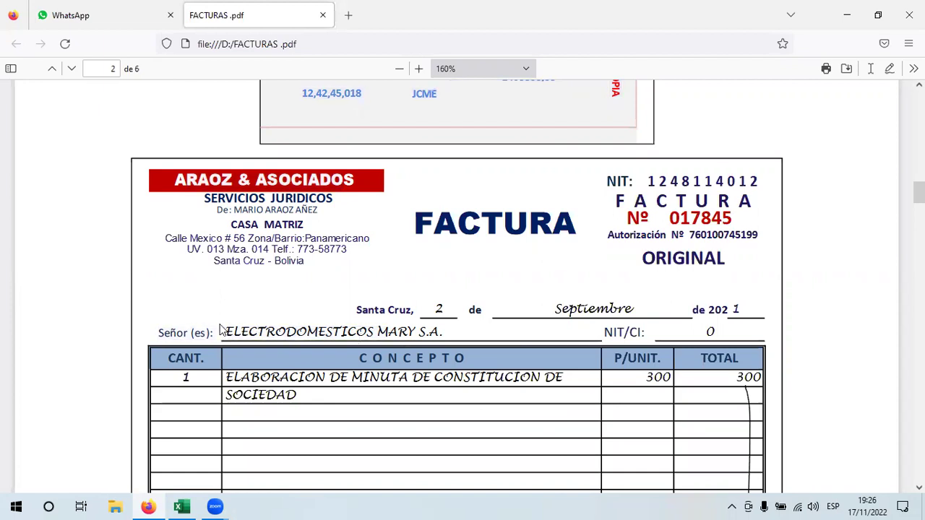
{"action": "left_click_drag", "start_coordinate": [226, 332], "coordinate": [469, 341]}
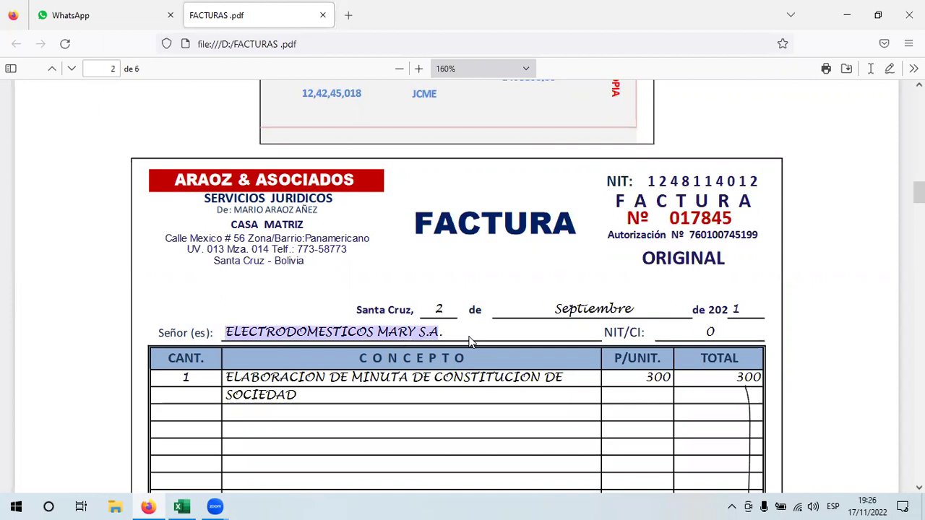
{"action": "left_click", "coordinate": [404, 333]}
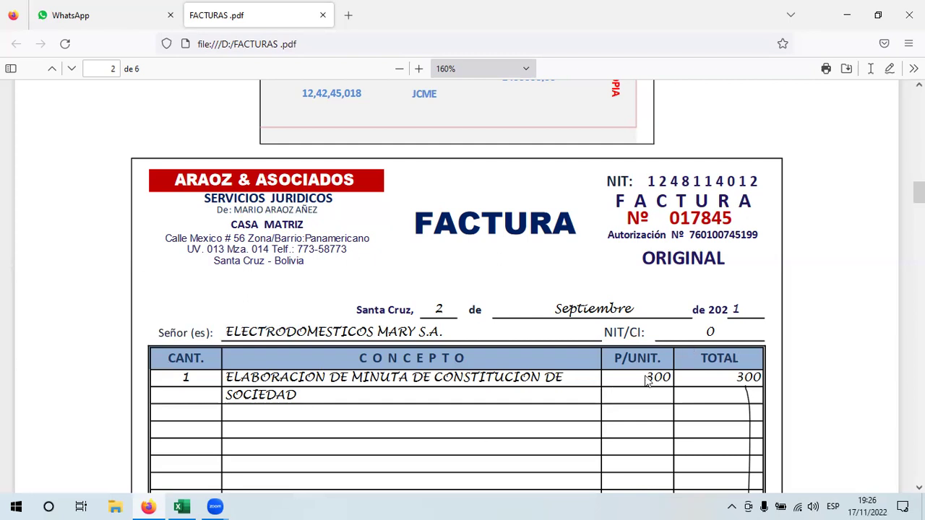
- Switch to the Excel journal and check the empty row 7 of the LIBRO DIARIO against the legal services invoice
{"action": "left_click", "coordinate": [181, 506]}
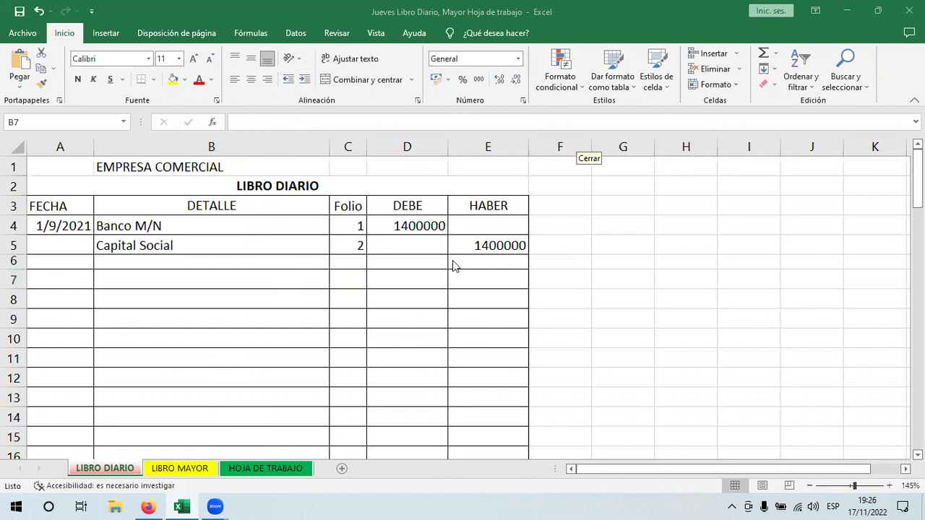
{"action": "left_click", "coordinate": [217, 276]}
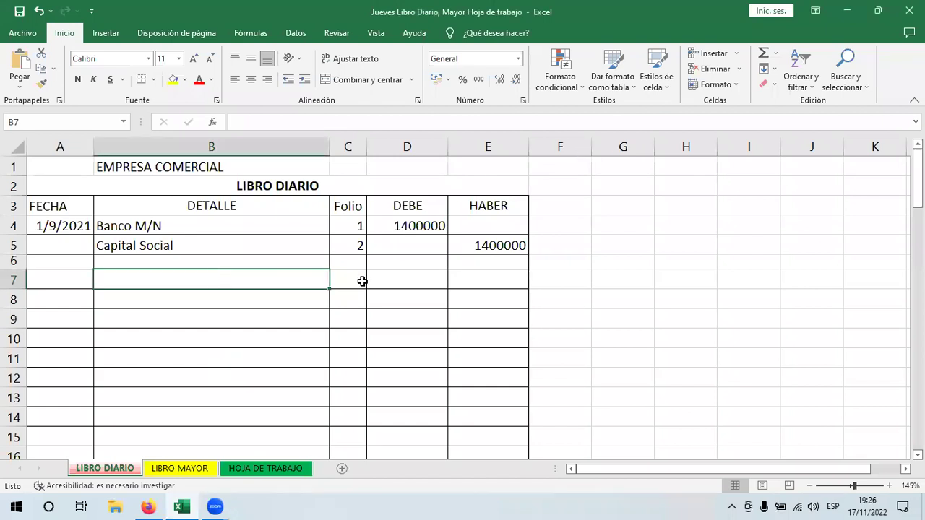
{"action": "key", "text": "Tab"}
{"action": "left_click", "coordinate": [234, 286]}
{"action": "left_click", "coordinate": [148, 505]}
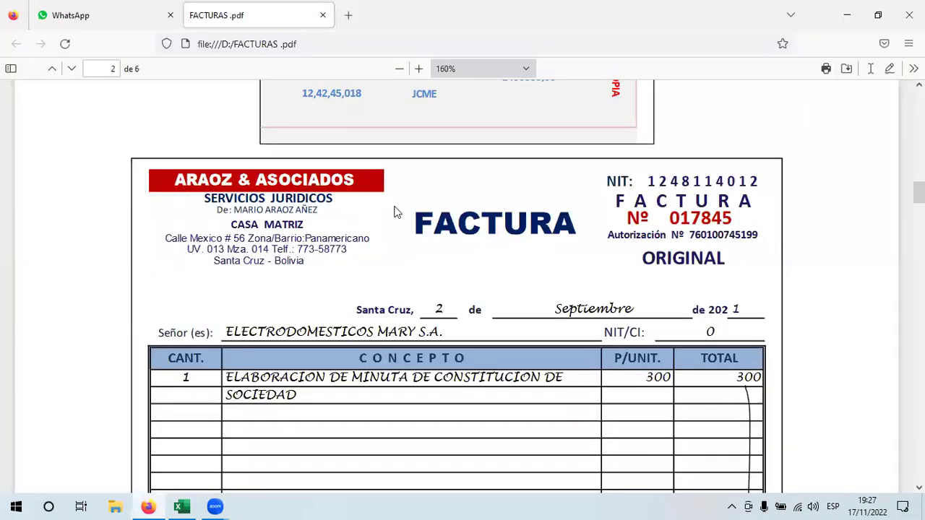
{"action": "left_click", "coordinate": [182, 505]}
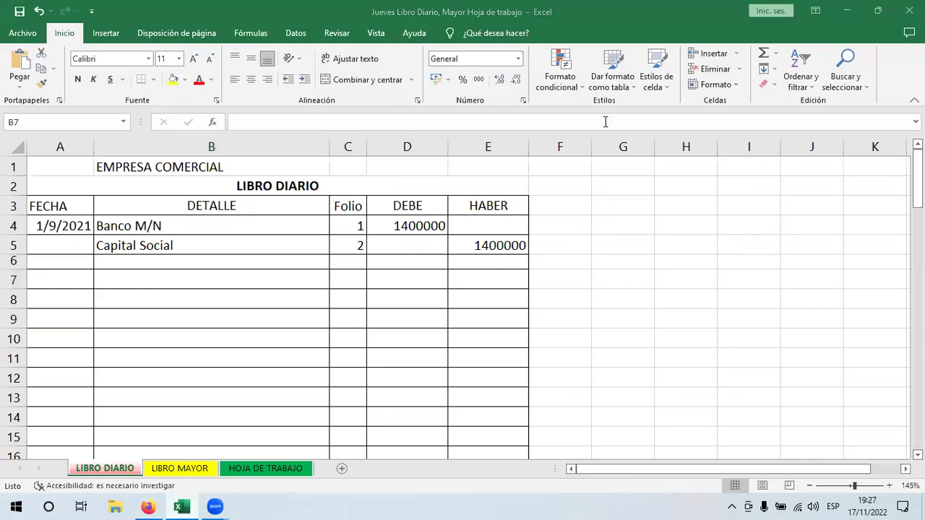
{"action": "left_click", "coordinate": [155, 279]}
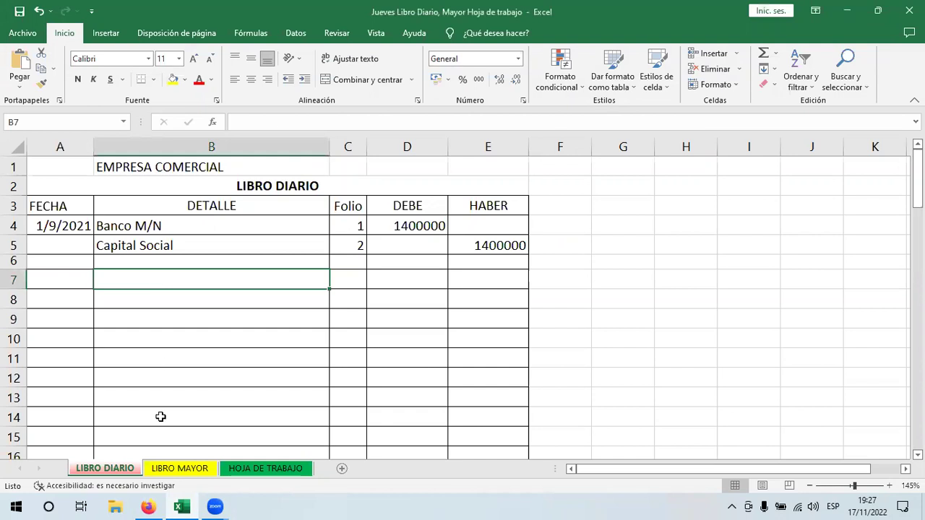
- Return to the PDF in Firefox and check the invoice's issuer name and its customer line with the NIT/CI field
{"action": "key", "text": "alt+Tab"}
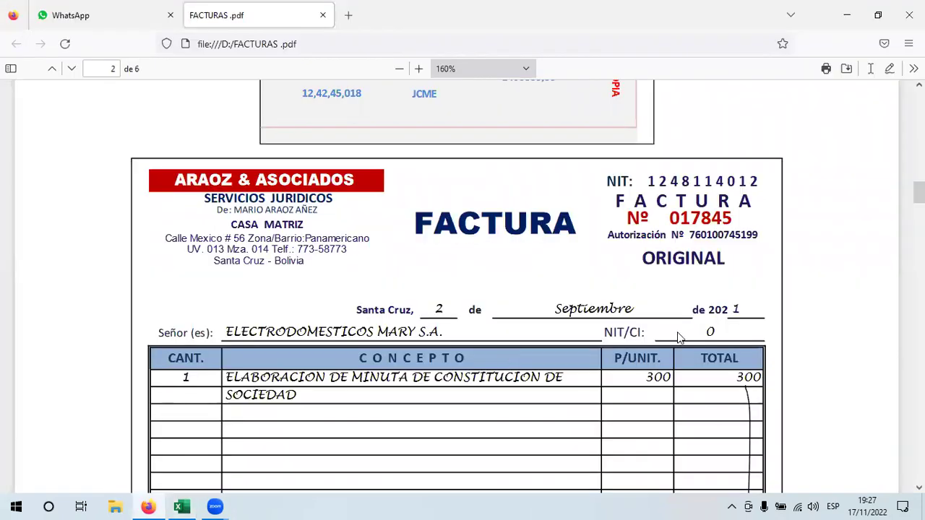
{"action": "key", "text": "ctrl+a"}
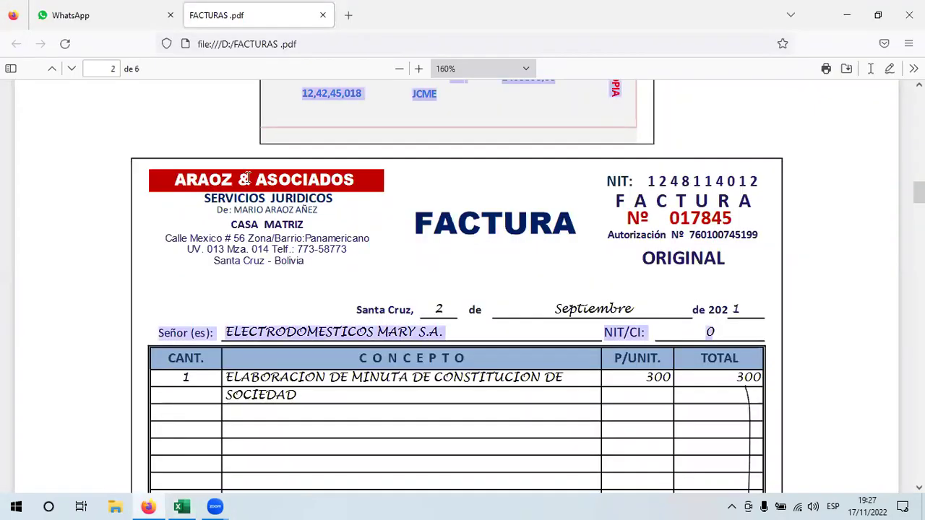
{"action": "left_click", "coordinate": [163, 183]}
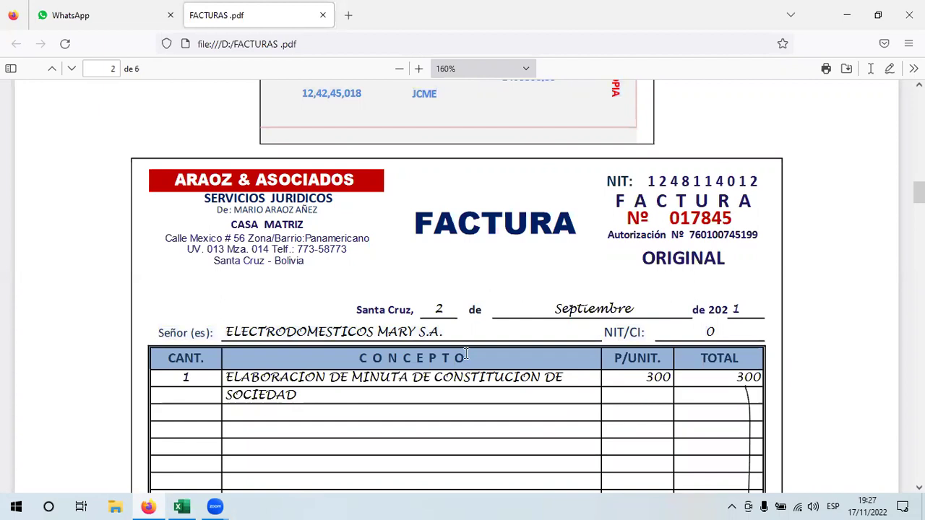
{"action": "left_click_drag", "start_coordinate": [663, 332], "coordinate": [708, 331]}
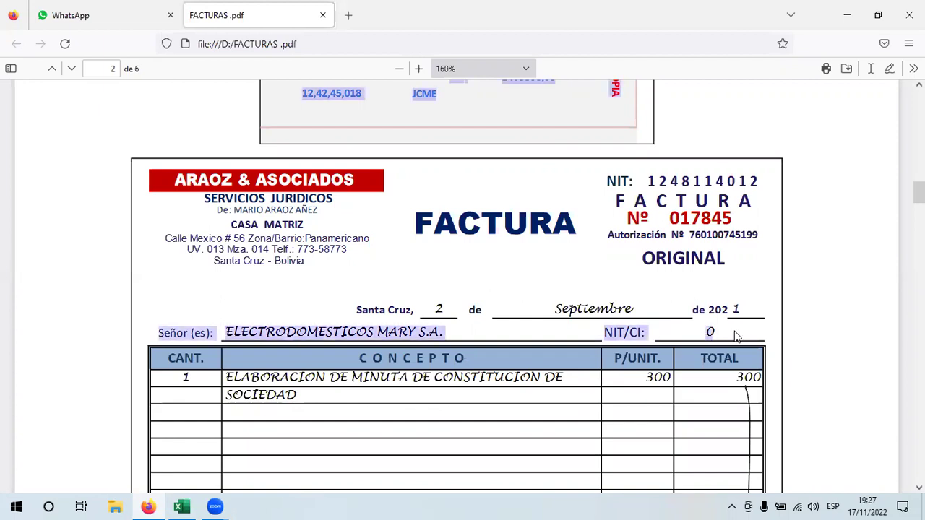
{"action": "left_click", "coordinate": [736, 336]}
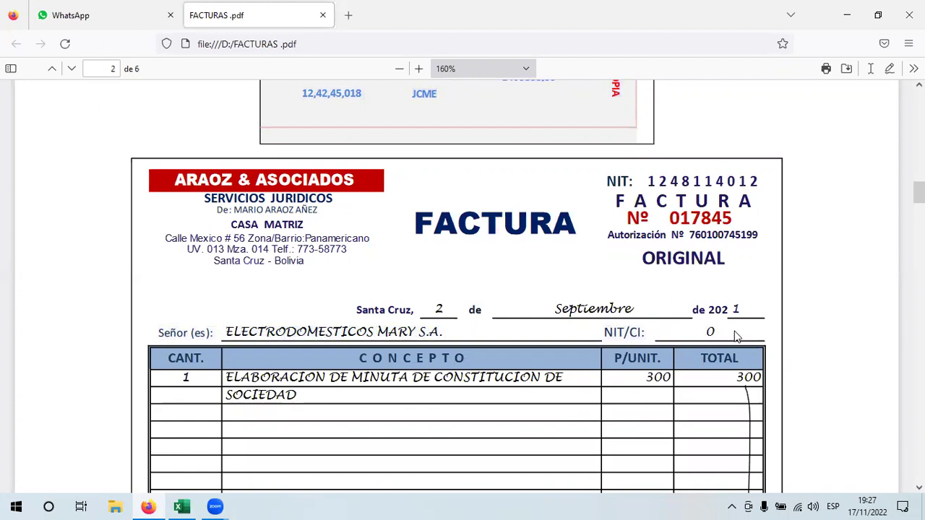
- Switch to Excel and record Gasto de Organización in row 7 of the LIBRO DIARIO with folio 3 and a debit of 300
{"action": "left_click", "coordinate": [184, 506]}
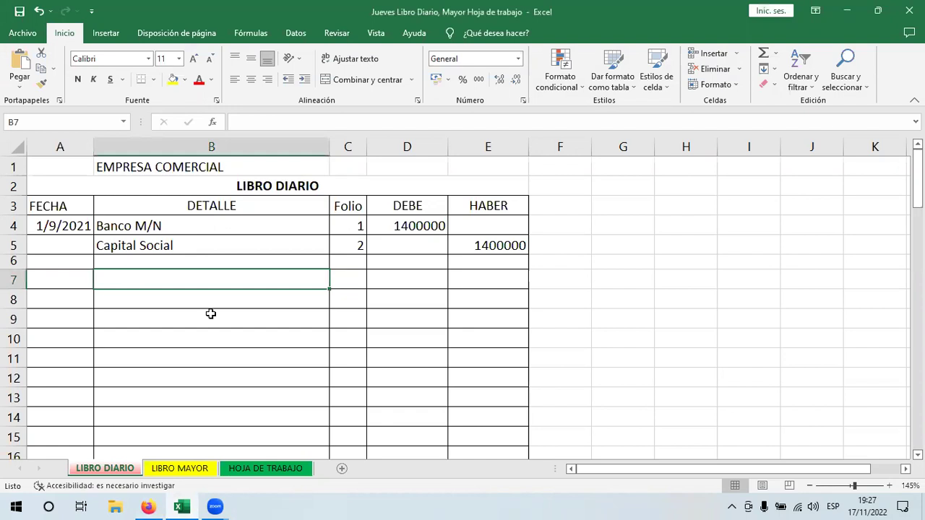
{"action": "type", "text": "Gasto"}
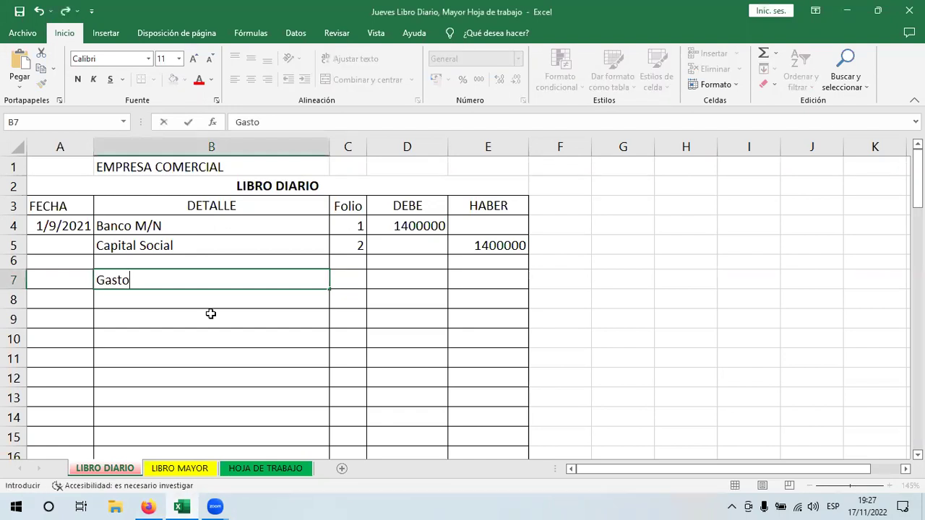
{"action": "type", "text": " de Organizacion"}
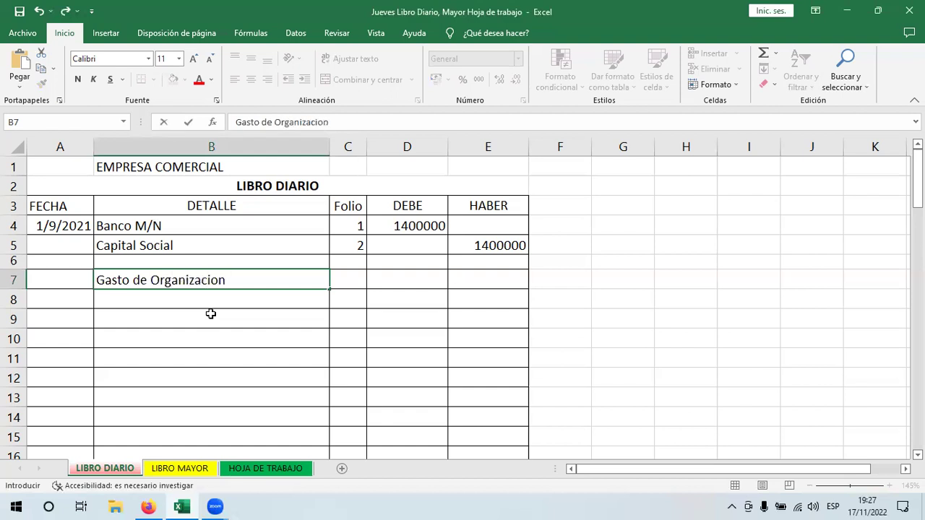
{"action": "left_click", "coordinate": [362, 280]}
{"action": "key", "text": "Tab"}
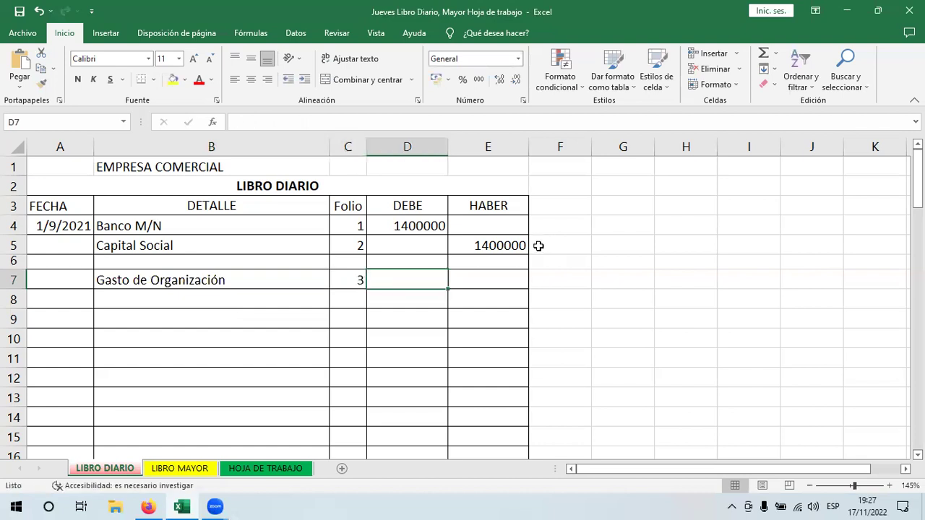
{"action": "type", "text": "300"}
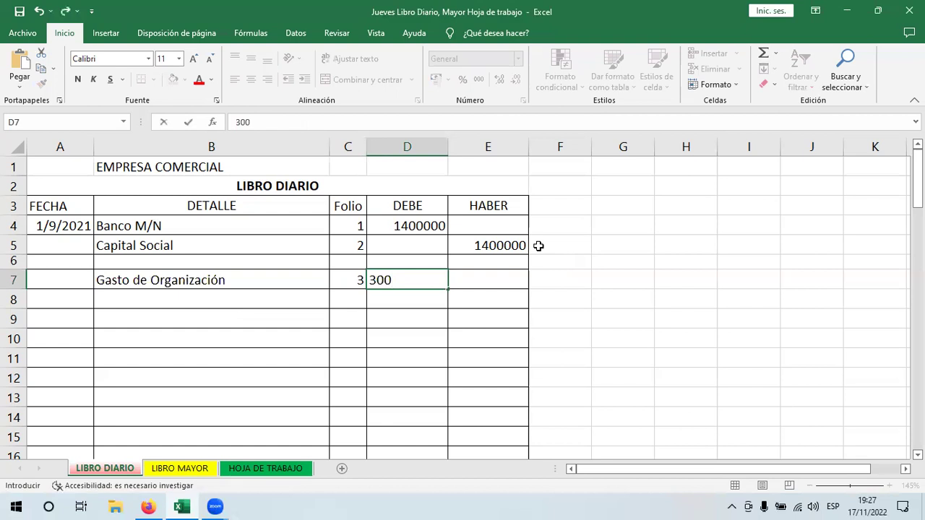
{"action": "key", "text": "Return"}
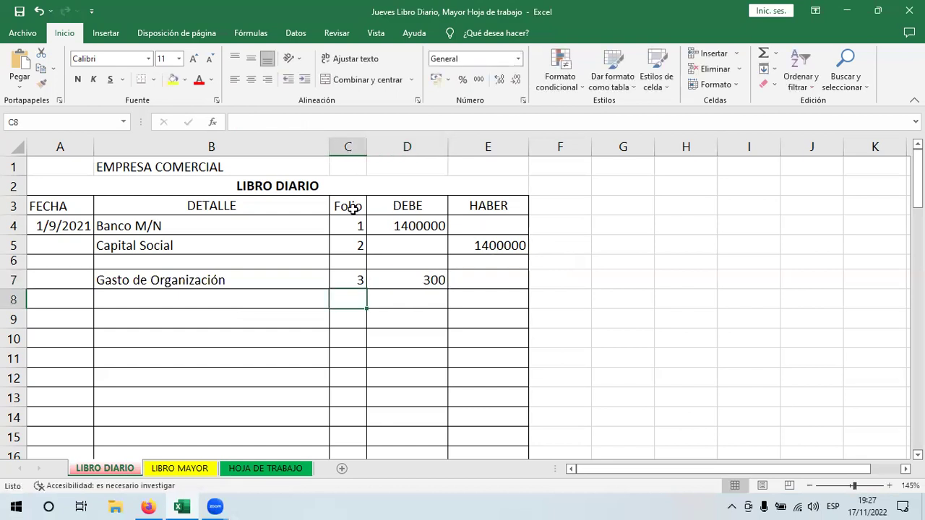
- Copy the Banco M/N account and its folio from row 4 to row 8 and credit it in HABER with the formula =+D7
{"action": "left_click_drag", "start_coordinate": [106, 227], "coordinate": [330, 227]}
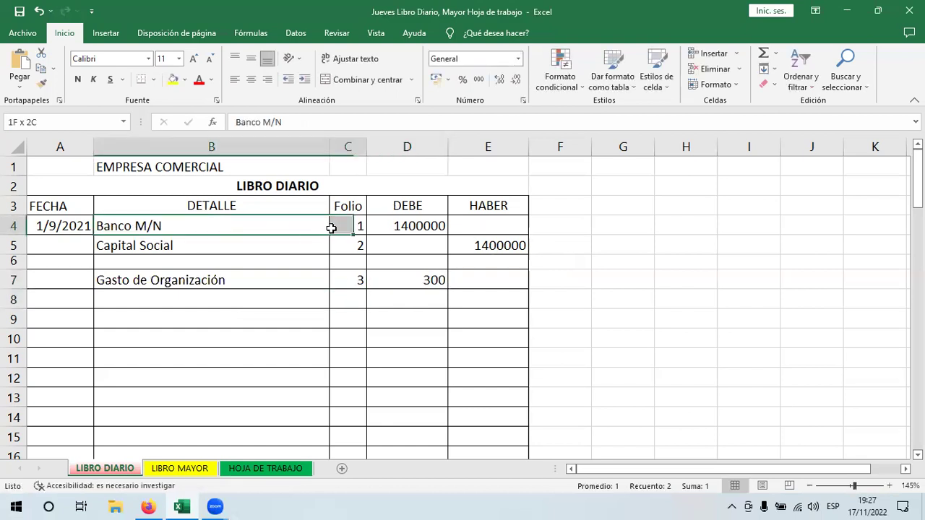
{"action": "left_click", "coordinate": [41, 69]}
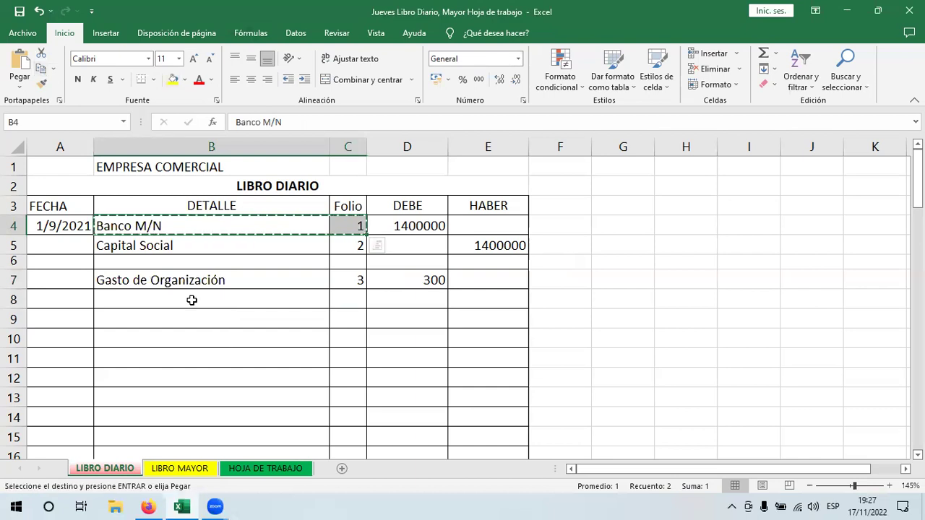
{"action": "left_click", "coordinate": [191, 298]}
{"action": "key", "text": "Return"}
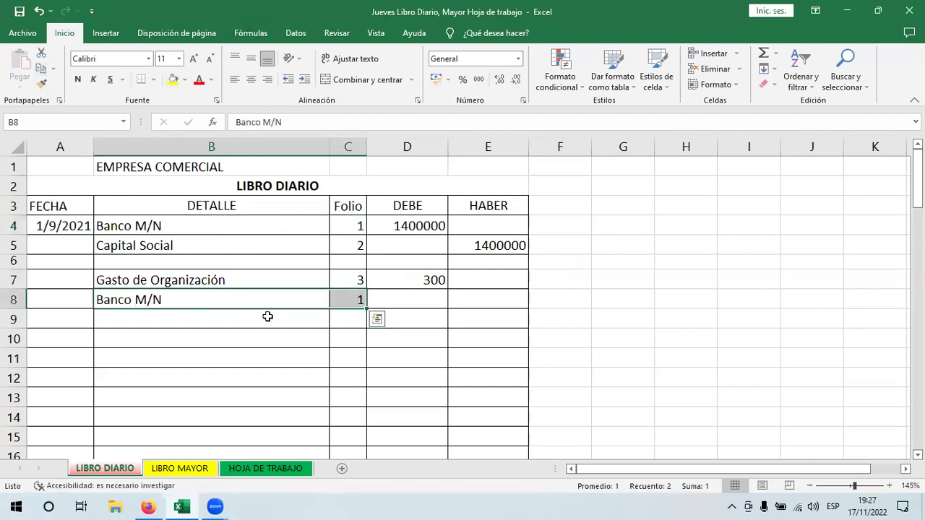
{"action": "left_click", "coordinate": [477, 296]}
{"action": "type", "text": "+"}
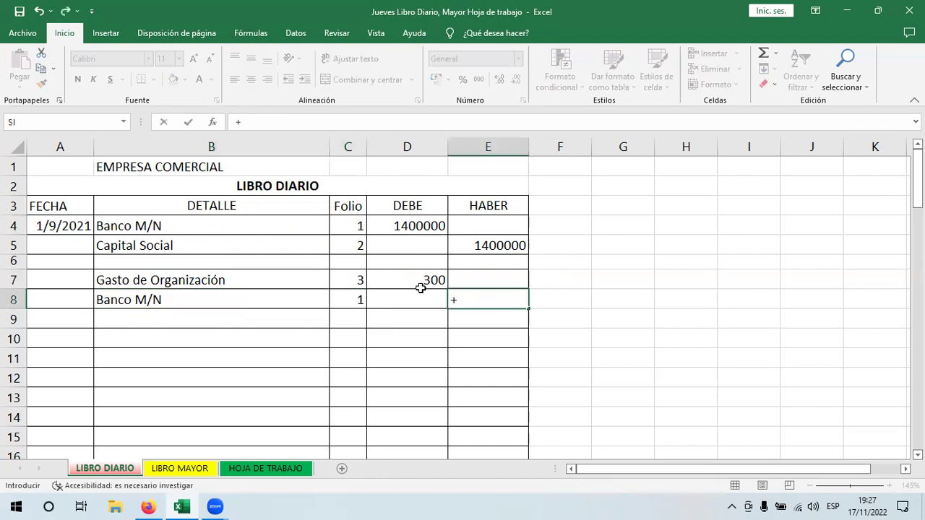
{"action": "left_click", "coordinate": [417, 282]}
{"action": "key", "text": "Return"}
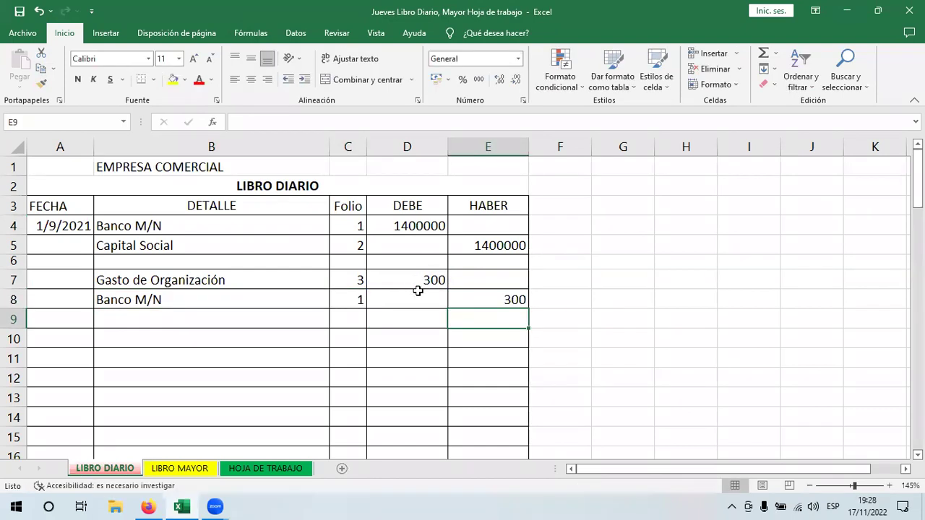
- Review the capital entry in rows 4 and 5 and the accounts, debit and credit of the entry in rows 7 and 8
{"action": "left_click_drag", "start_coordinate": [225, 230], "coordinate": [461, 243]}
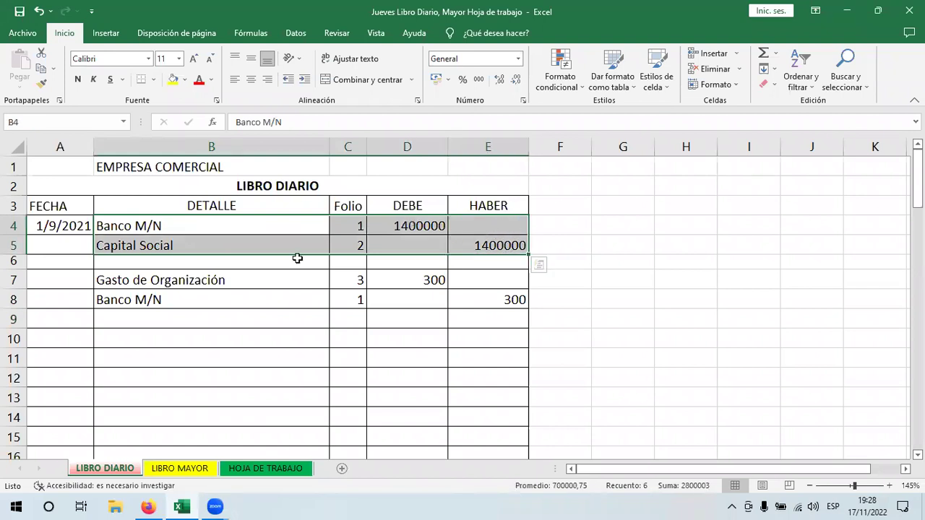
{"action": "left_click_drag", "start_coordinate": [289, 303], "coordinate": [365, 302]}
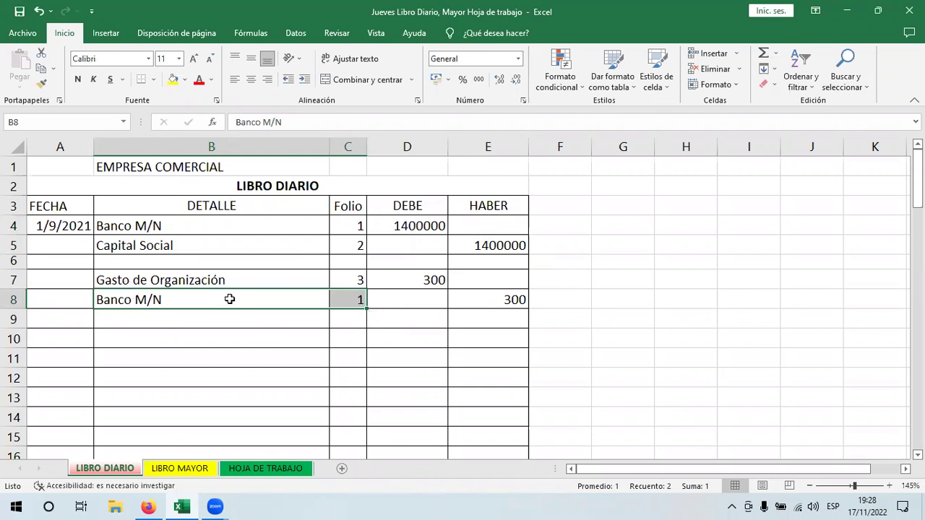
{"action": "left_click", "coordinate": [412, 284]}
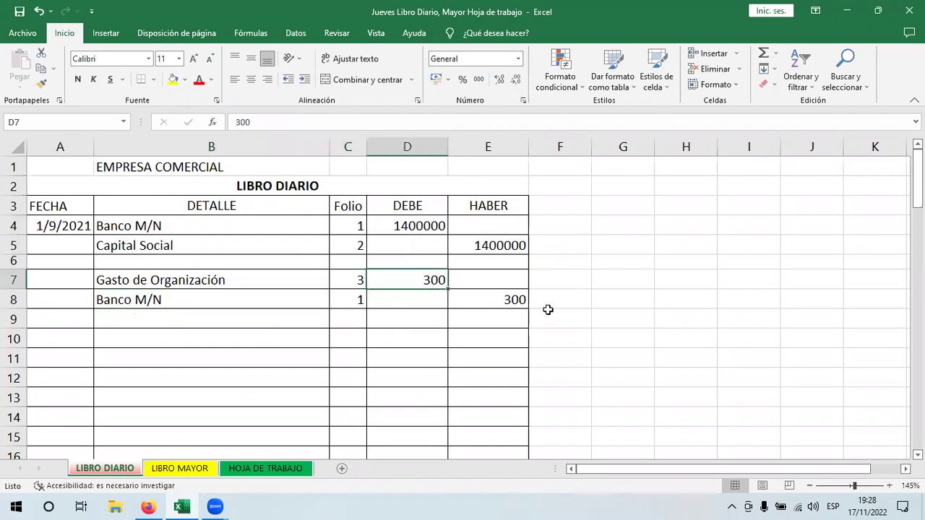
{"action": "left_click", "coordinate": [149, 296]}
{"action": "left_click", "coordinate": [471, 305]}
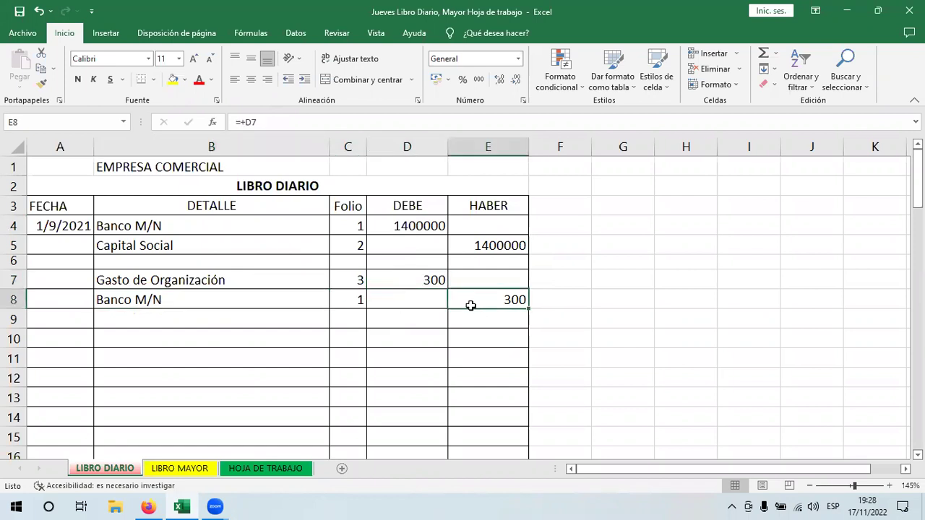
- Shrink the height of empty rows 9 and 6 that separate the journal entries
{"action": "left_click_drag", "start_coordinate": [14, 328], "coordinate": [22, 321]}
{"action": "left_click_drag", "start_coordinate": [20, 269], "coordinate": [21, 263]}
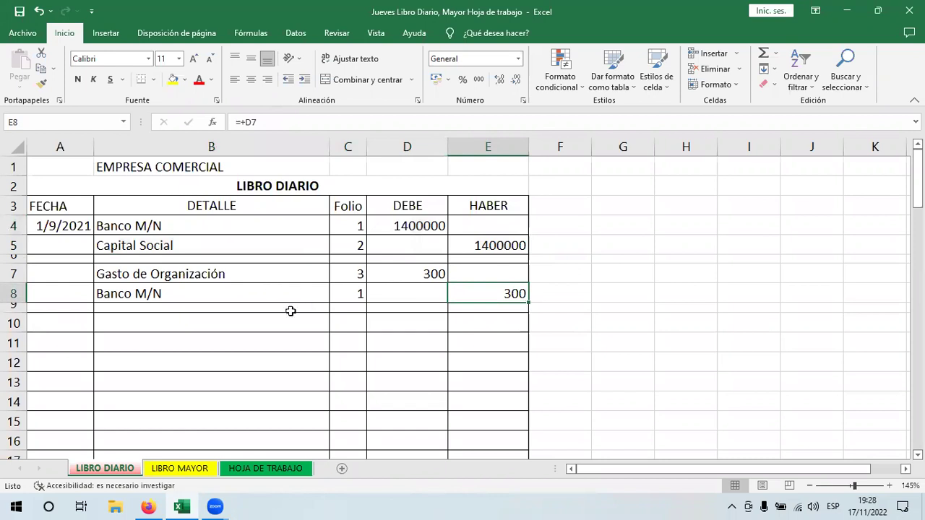
{"action": "left_click", "coordinate": [192, 322]}
- Switch to the FACTURAS PDF in Firefox and read the notary invoice on page 3, including its date, detail and total
{"action": "left_click", "coordinate": [157, 505]}
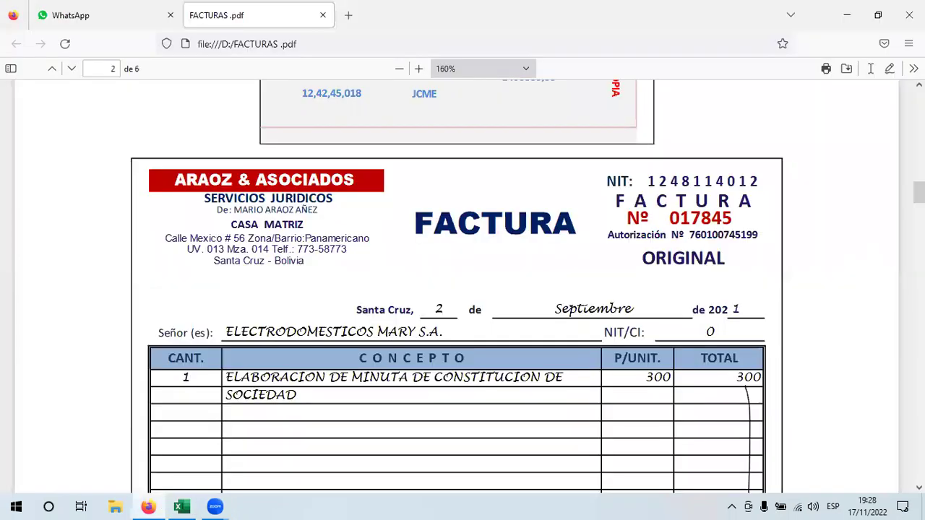
{"action": "scroll", "coordinate": [463, 289], "scroll_direction": "down", "scroll_amount": 5}
{"action": "scroll", "coordinate": [562, 291], "scroll_direction": "down", "scroll_amount": 5}
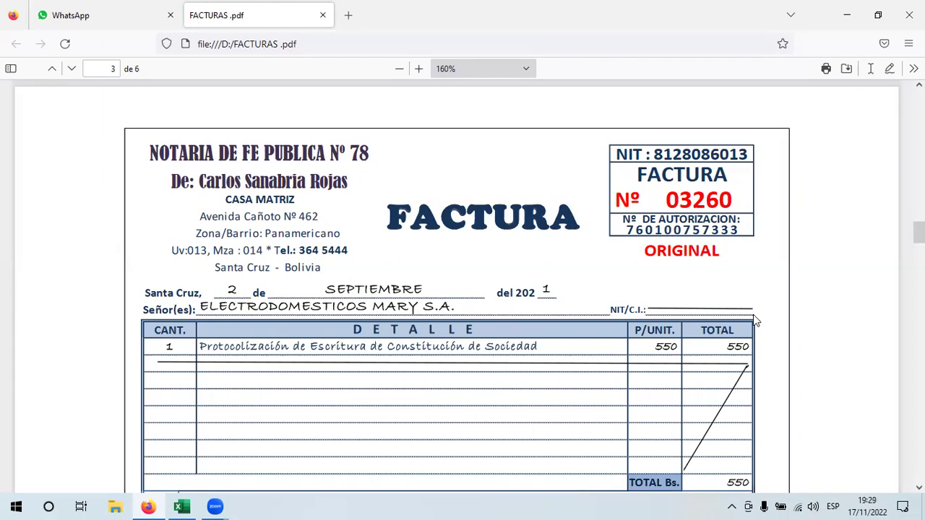
- Switch to Excel and copy the Gasto de Organización and Banco M/N accounts with their folios from rows 7 and 8 to rows 10 and 11
{"action": "key", "text": "alt+Tab"}
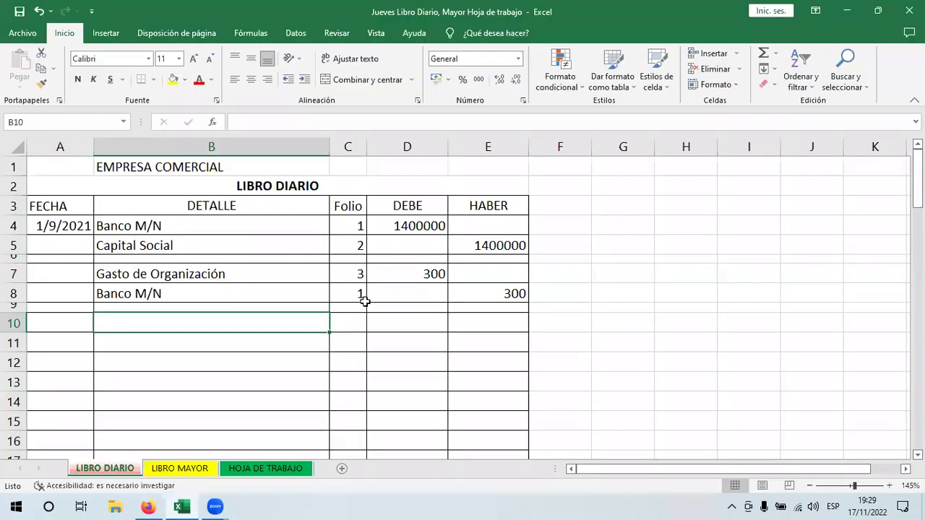
{"action": "left_click_drag", "start_coordinate": [159, 274], "coordinate": [347, 294]}
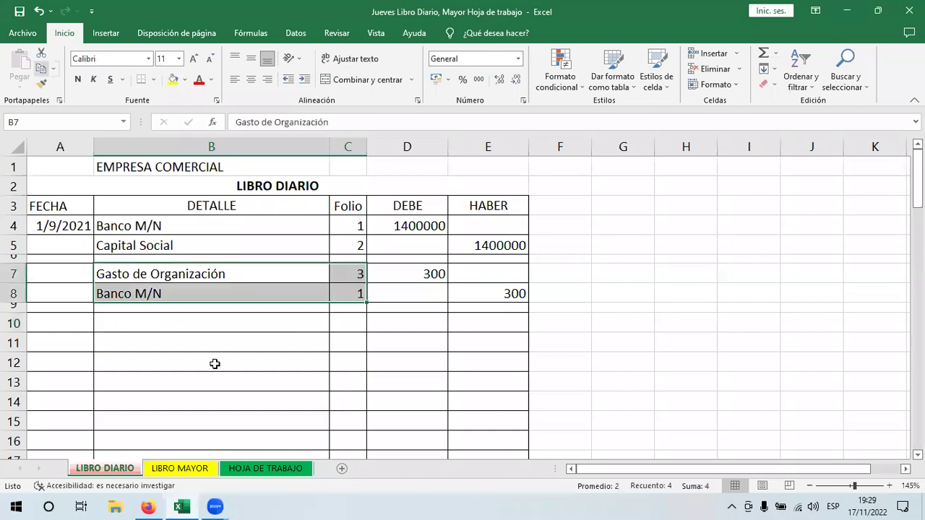
{"action": "key", "text": "ctrl+c"}
{"action": "left_click", "coordinate": [215, 325]}
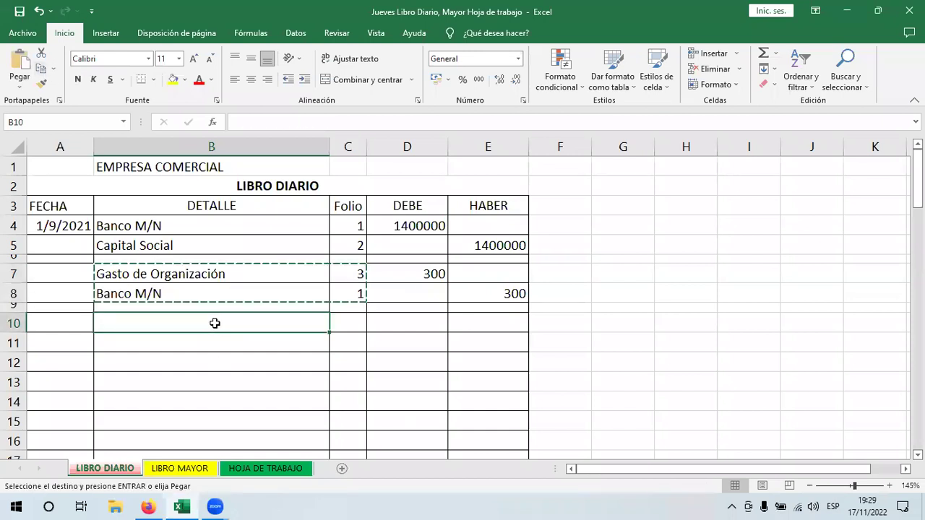
{"action": "key", "text": "Return"}
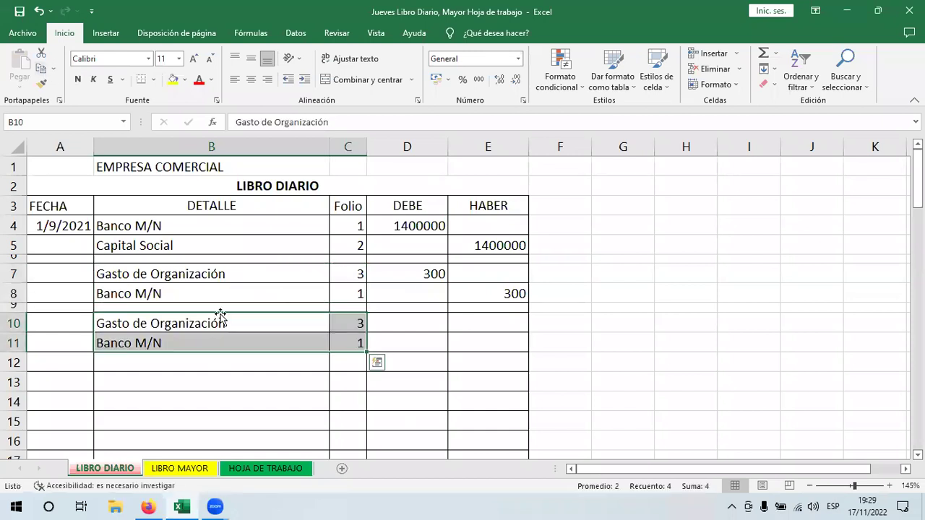
- Debit Gasto de Organización in row 10 with 550 and credit Banco M/N in row 11 with the formula +D10
{"action": "left_click", "coordinate": [406, 319]}
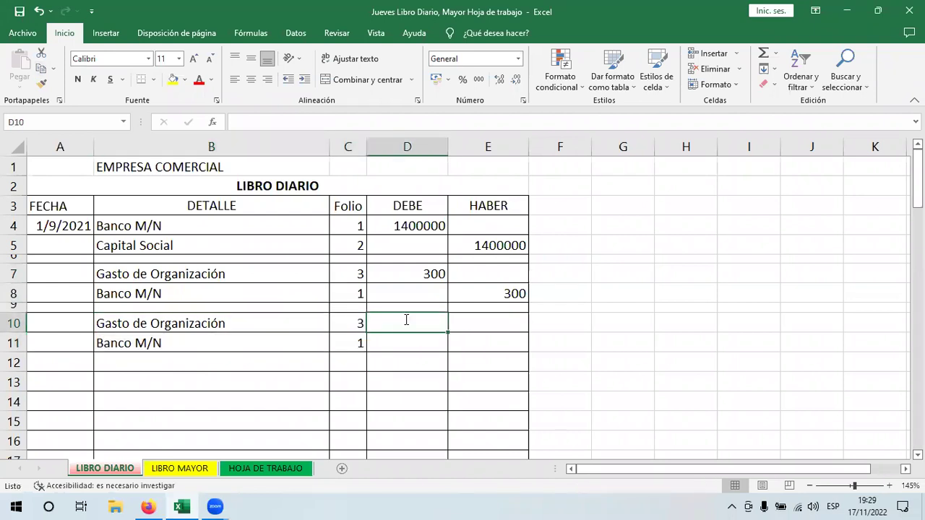
{"action": "type", "text": "550"}
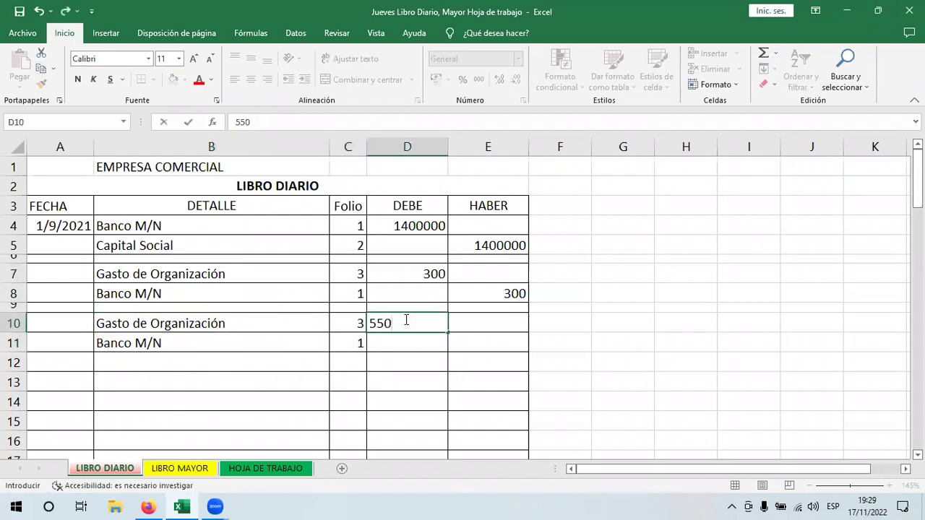
{"action": "left_click", "coordinate": [474, 344]}
{"action": "type", "text": "+"}
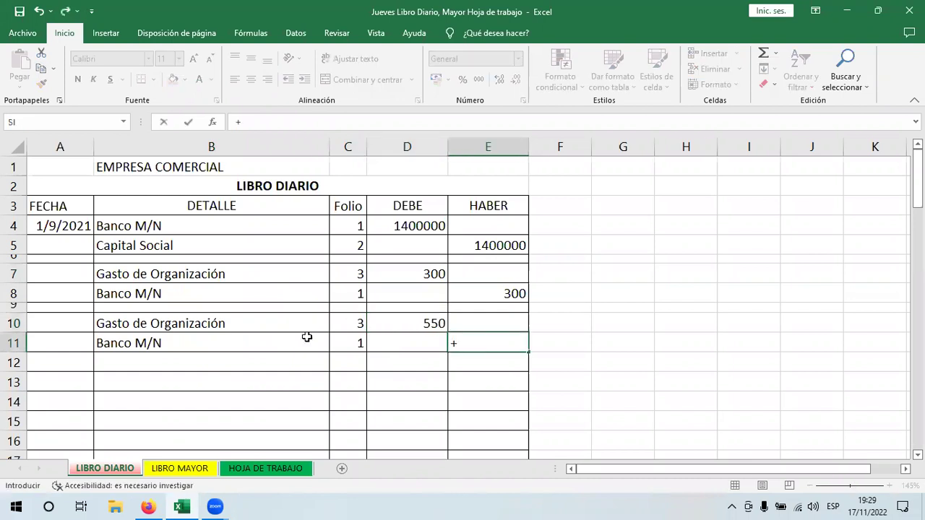
{"action": "left_click", "coordinate": [382, 321]}
{"action": "key", "text": "Return"}
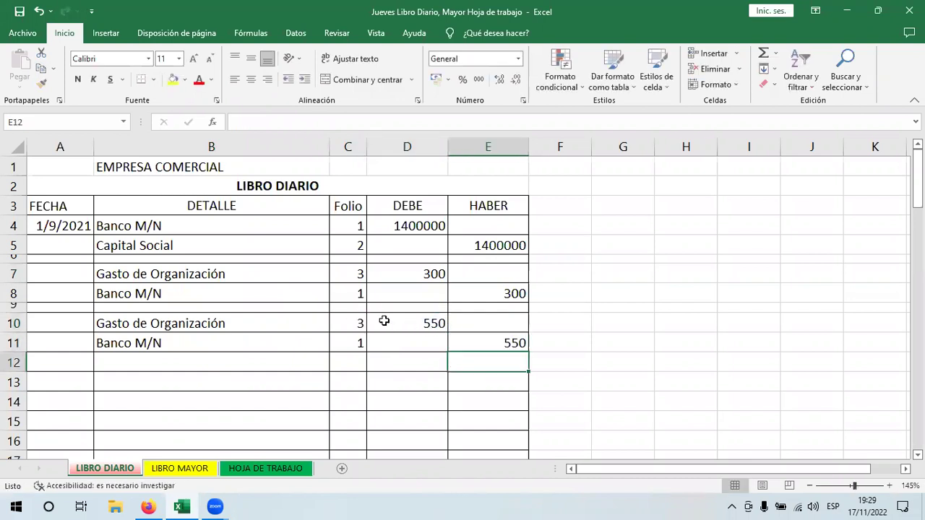
- Shrink row 12 and fill separator rows 6, 12 and 9 with yellow across columns A to E
{"action": "left_click_drag", "start_coordinate": [18, 369], "coordinate": [480, 259]}
{"action": "left_click", "coordinate": [176, 79]}
{"action": "left_click_drag", "start_coordinate": [114, 351], "coordinate": [462, 357]}
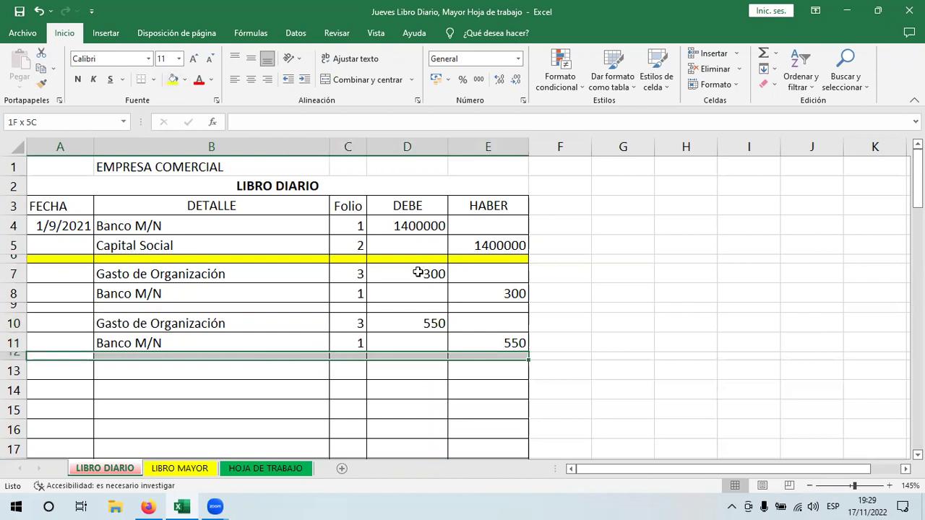
{"action": "key", "text": "F4"}
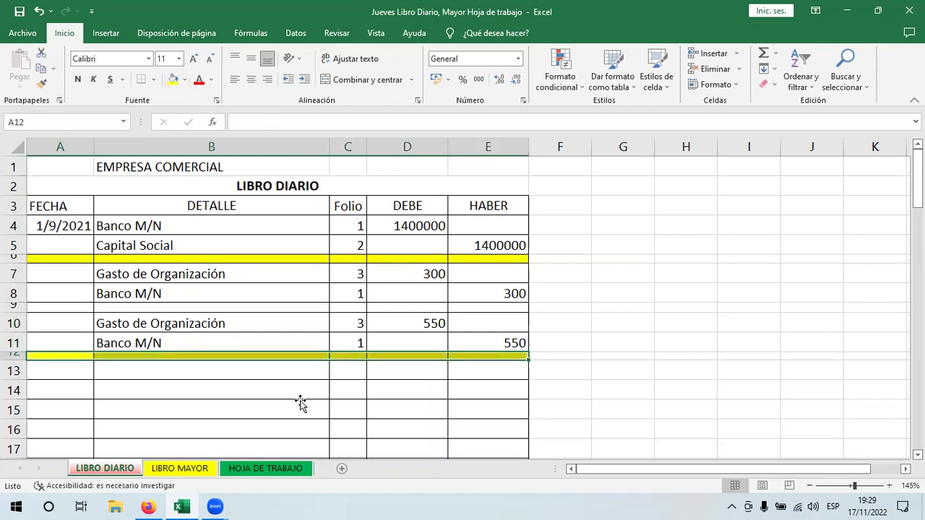
{"action": "left_click", "coordinate": [212, 367]}
{"action": "left_click", "coordinate": [62, 304]}
{"action": "left_click_drag", "start_coordinate": [500, 309], "coordinate": [500, 308]}
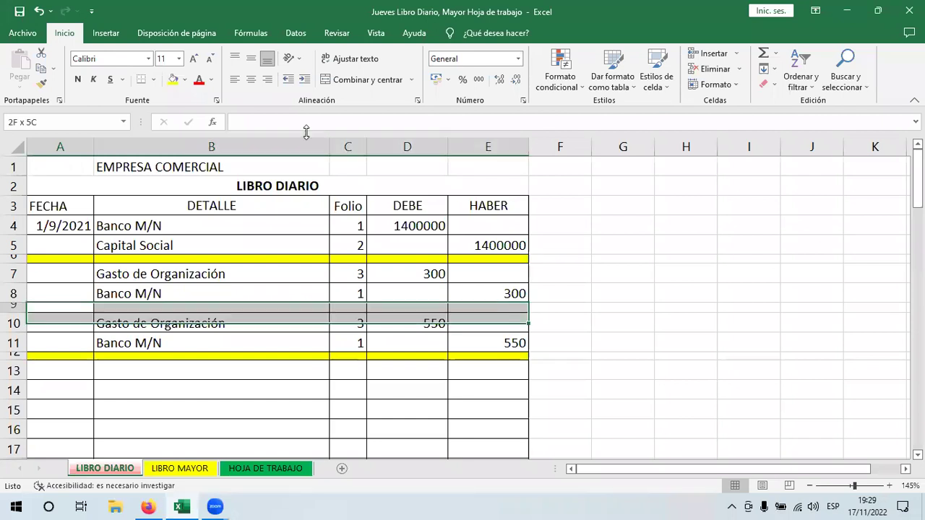
{"action": "left_click", "coordinate": [173, 80]}
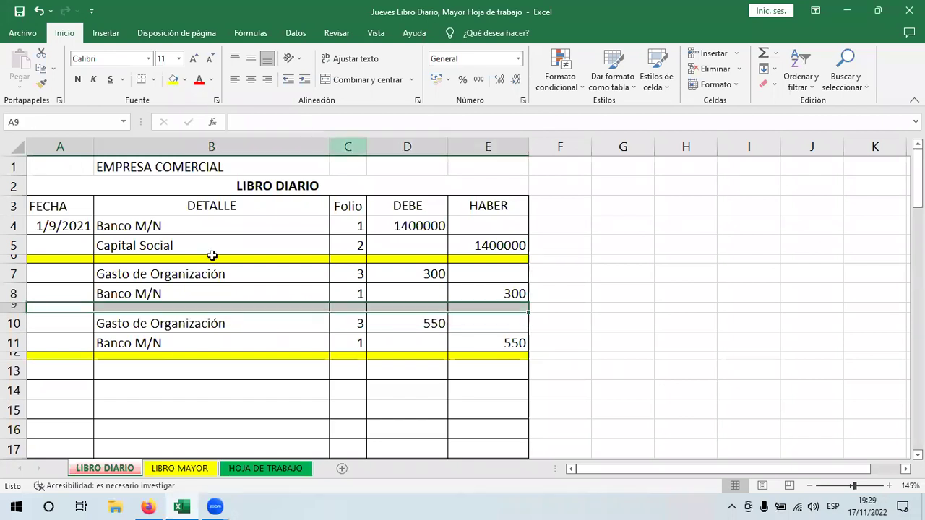
{"action": "left_click", "coordinate": [203, 386]}
{"action": "left_click", "coordinate": [202, 371]}
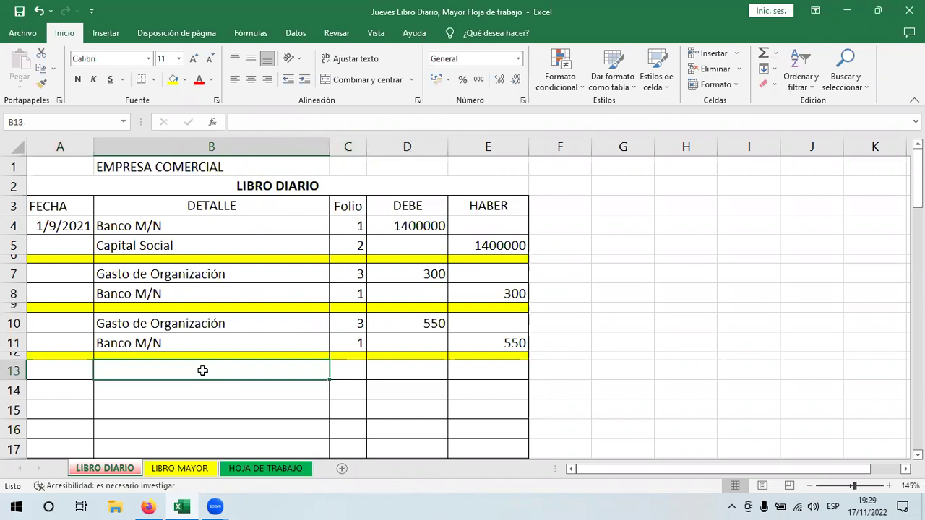
- Return to the PDF in Firefox and check the issuer's name and profession on the second invoice of page 3
{"action": "left_click", "coordinate": [149, 506]}
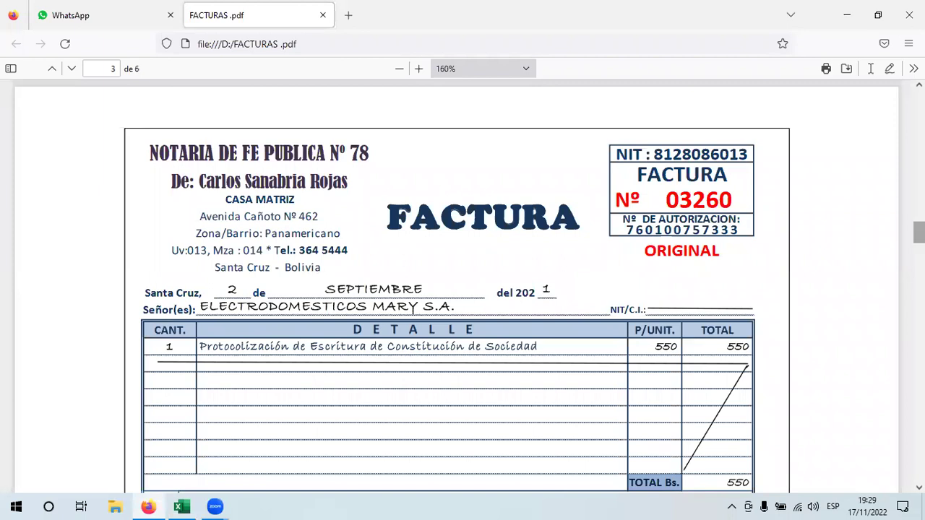
{"action": "left_click", "coordinate": [918, 257]}
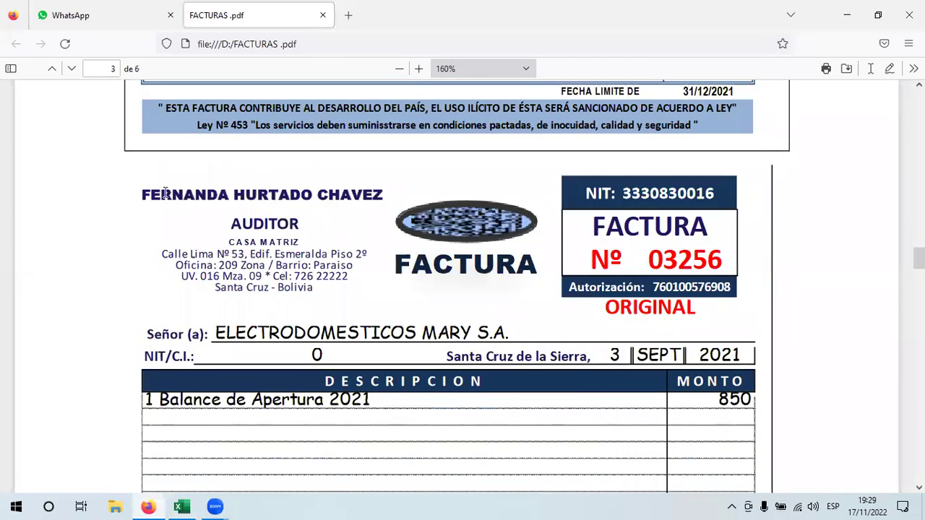
{"action": "key", "text": "ctrl+a"}
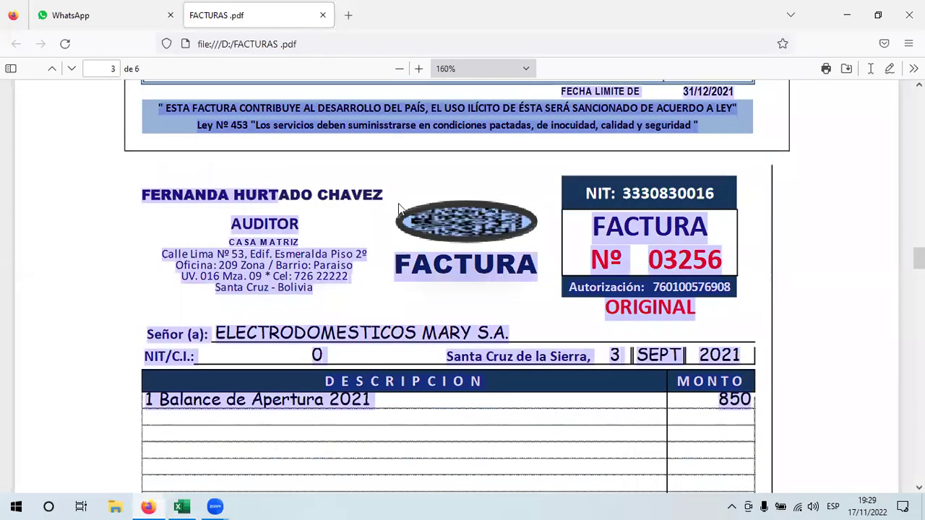
{"action": "left_click", "coordinate": [280, 244]}
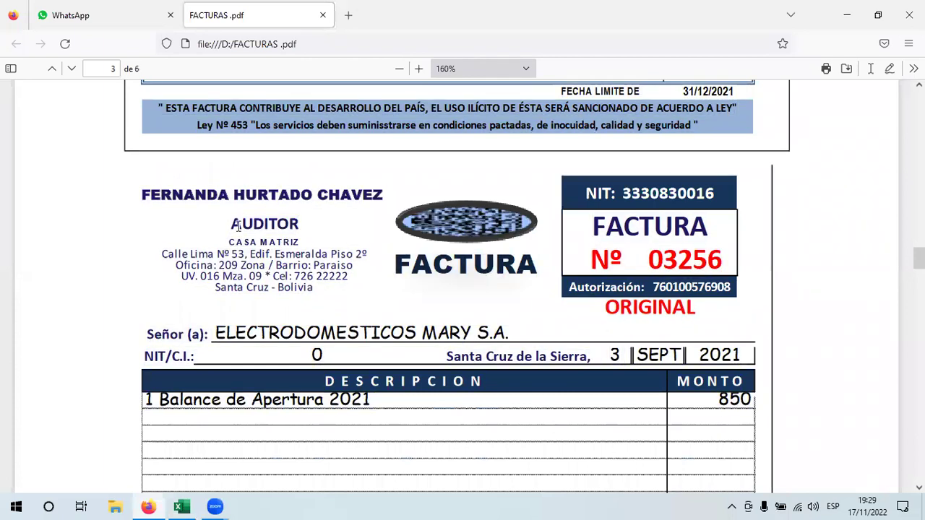
{"action": "left_click_drag", "start_coordinate": [232, 224], "coordinate": [302, 231]}
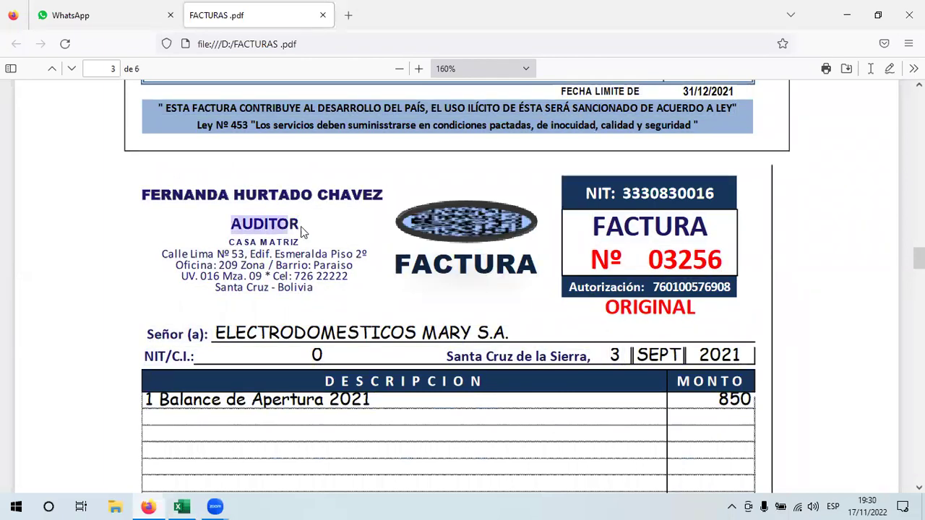
{"action": "left_click", "coordinate": [302, 231]}
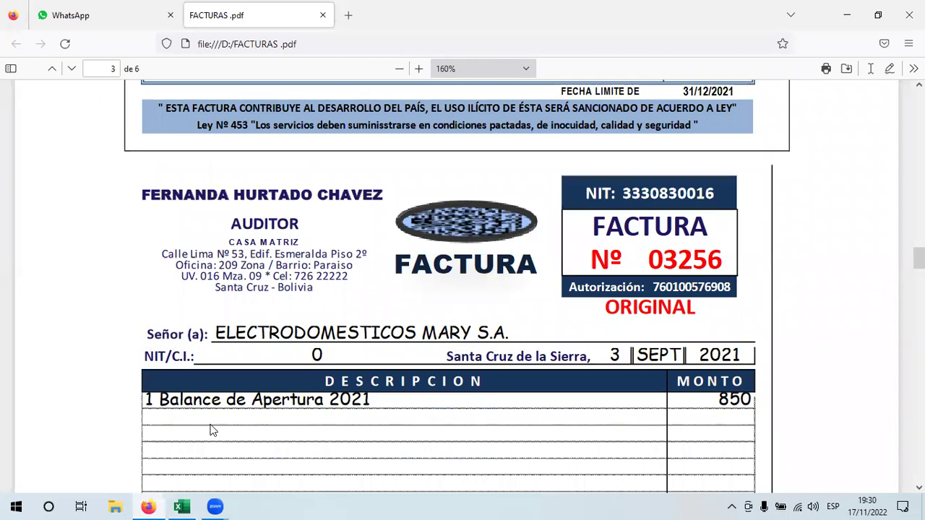
- Examine the auditor invoice's Balance de Apertura 2021 description, its amount and its total
{"action": "left_click_drag", "start_coordinate": [157, 400], "coordinate": [429, 407]}
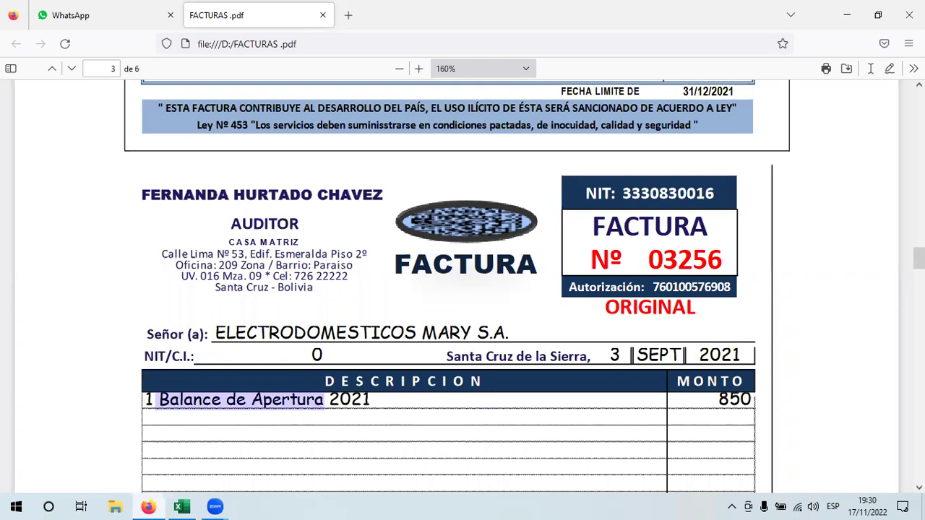
{"action": "scroll", "coordinate": [181, 291], "scroll_direction": "down", "scroll_amount": 3}
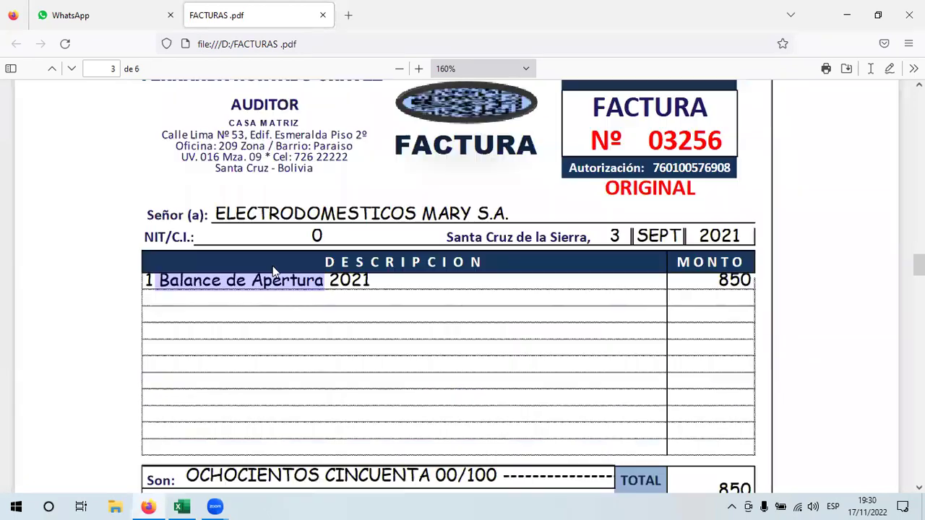
{"action": "left_click", "coordinate": [181, 291]}
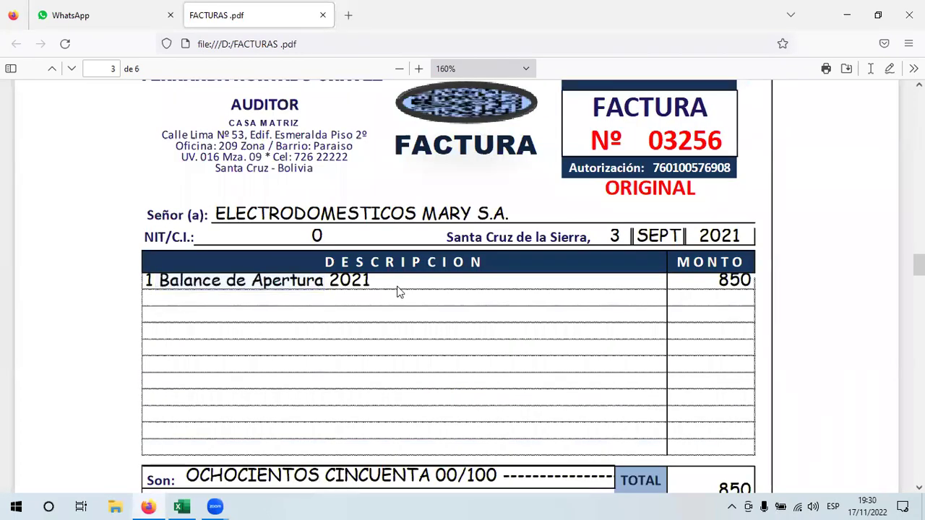
{"action": "double_click", "coordinate": [755, 284]}
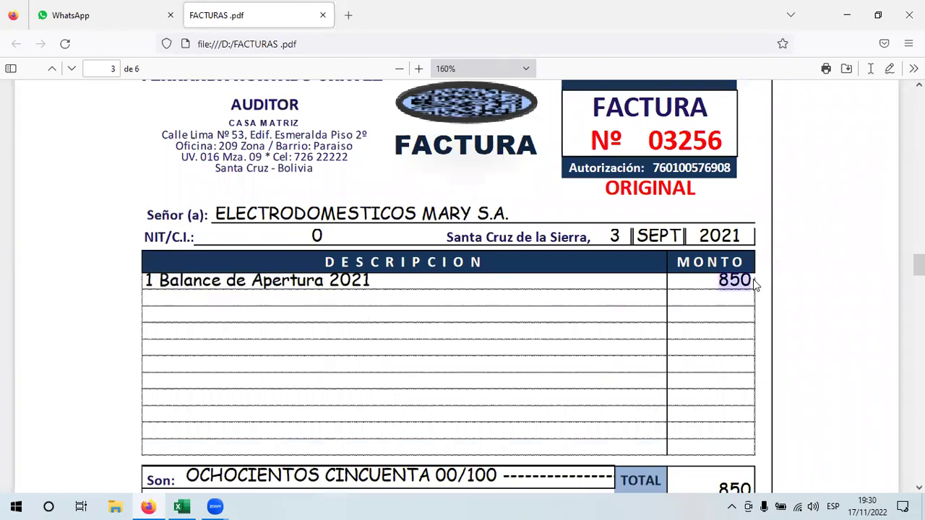
{"action": "key", "text": "ctrl+a"}
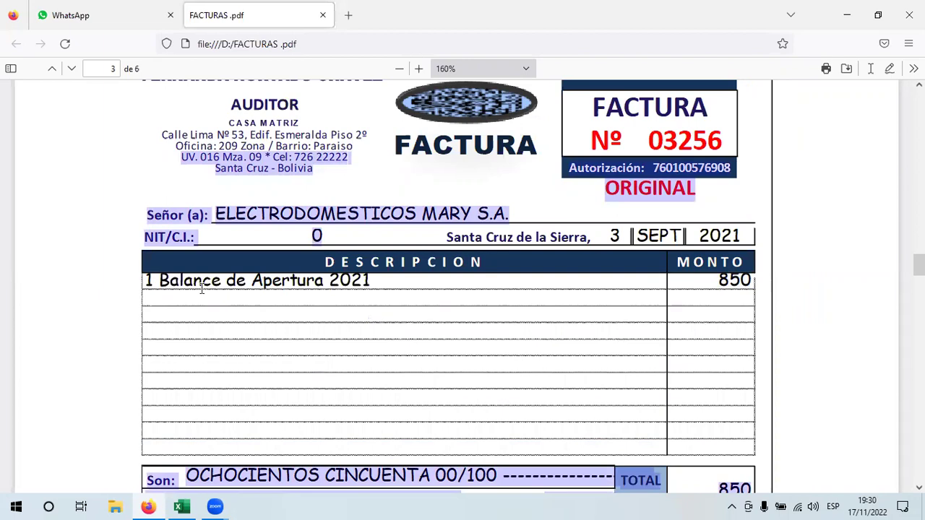
{"action": "left_click_drag", "start_coordinate": [158, 281], "coordinate": [456, 292]}
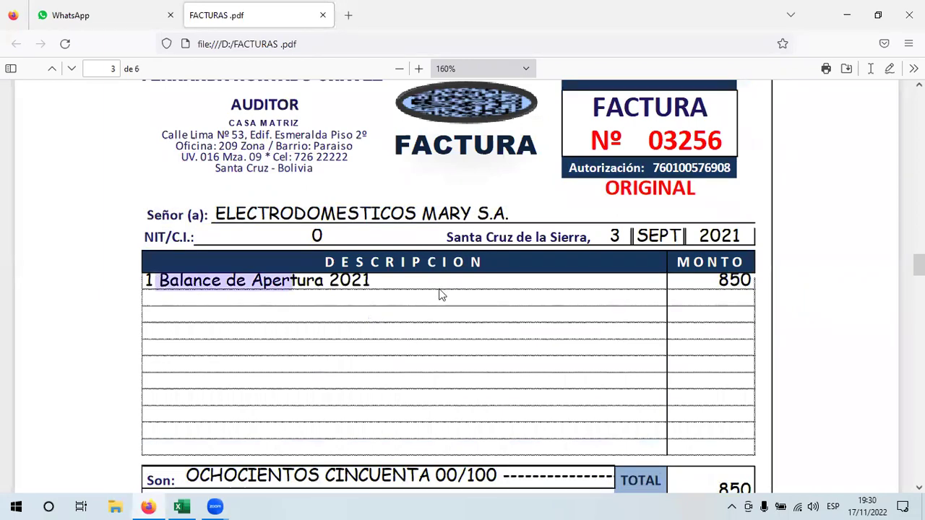
{"action": "left_click", "coordinate": [411, 294]}
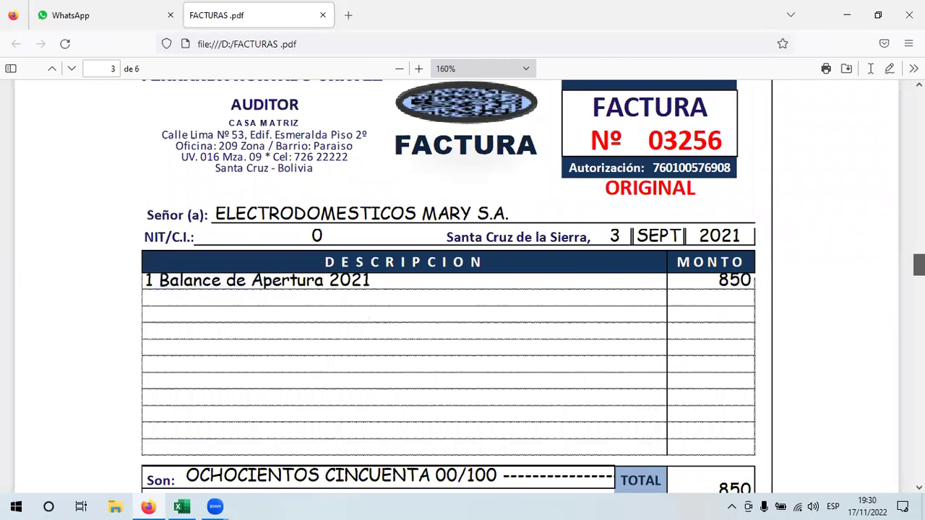
{"action": "scroll", "coordinate": [780, 264], "scroll_direction": "down", "scroll_amount": 1}
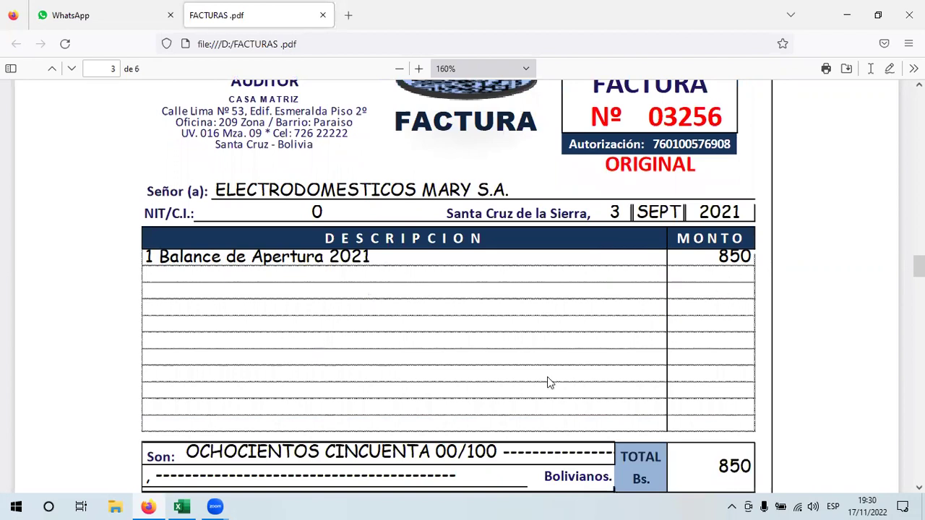
- Switch to Excel and copy the Gasto de Organización and Banco M/N accounts with their folios from rows 10 and 11 to rows 13 and 14
{"action": "left_click", "coordinate": [182, 507]}
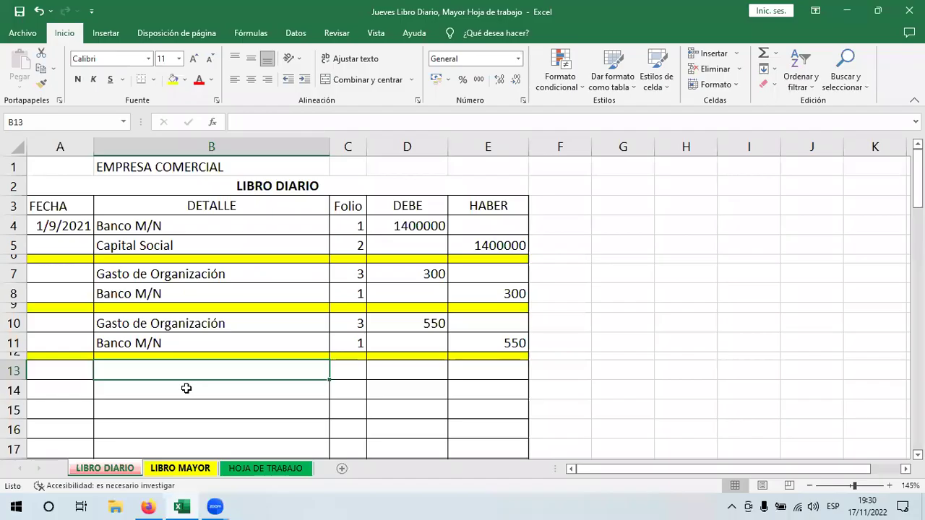
{"action": "left_click", "coordinate": [260, 317]}
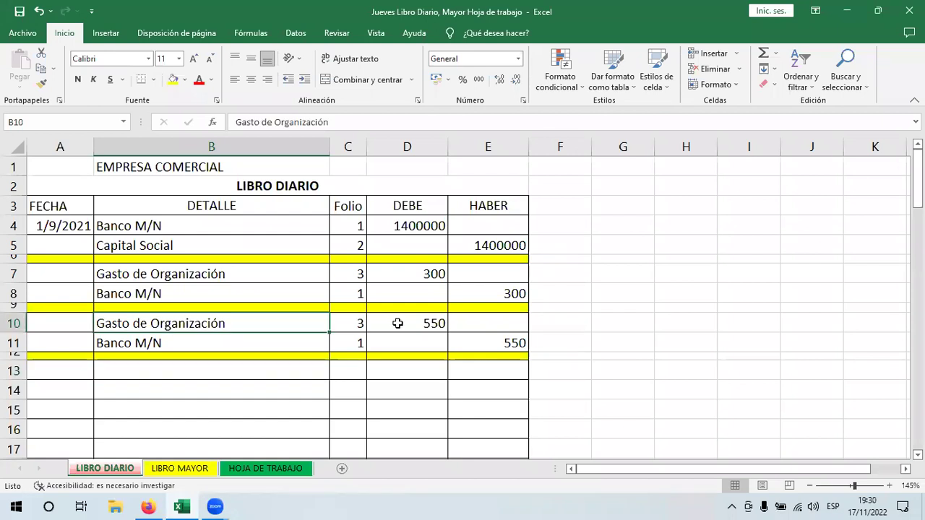
{"action": "left_click", "coordinate": [341, 331], "text": "shift"}
{"action": "left_click_drag", "start_coordinate": [341, 334], "coordinate": [344, 345]}
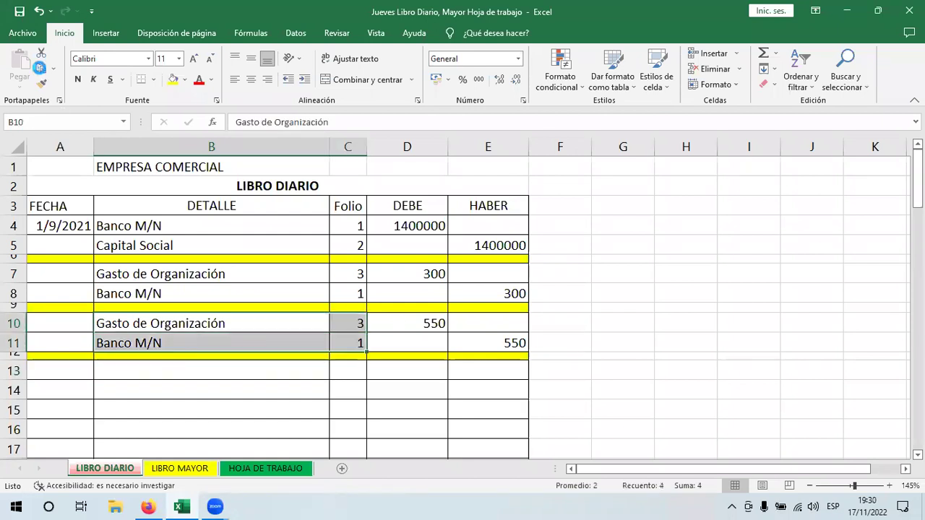
{"action": "key", "text": "ctrl+c"}
{"action": "left_click", "coordinate": [207, 371]}
{"action": "key", "text": "ctrl+v"}
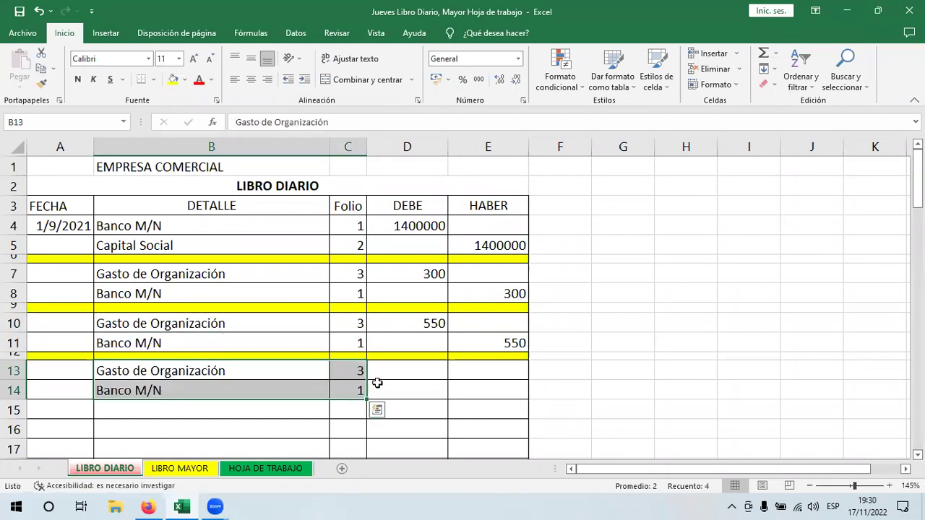
{"action": "left_click", "coordinate": [401, 365]}
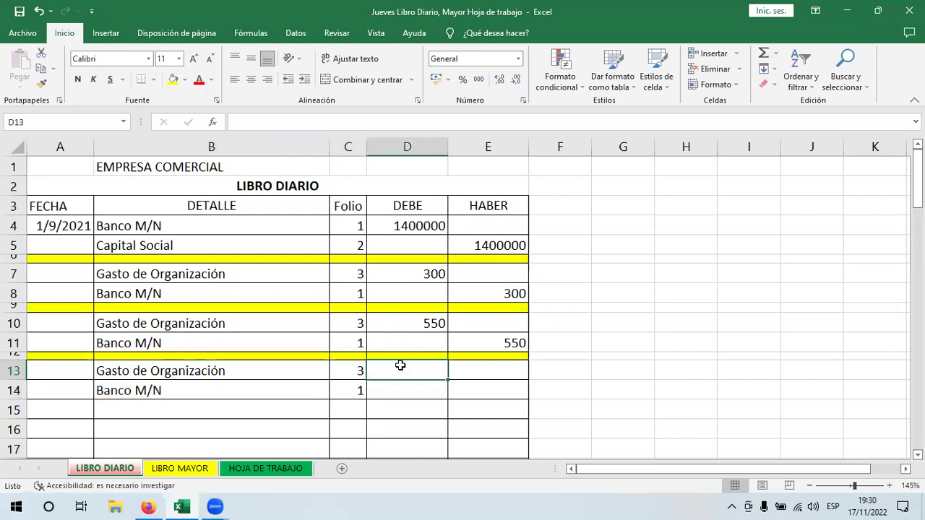
- Enter 850 as the Gasto de Organización debit in D13 and reference that cell as the Banco M/N credit in E14
{"action": "type", "text": "850"}
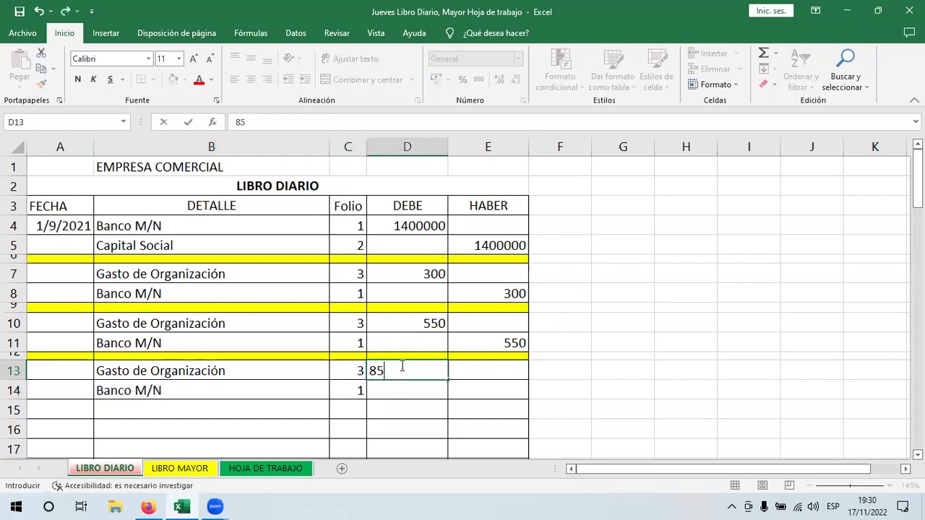
{"action": "left_click", "coordinate": [474, 396]}
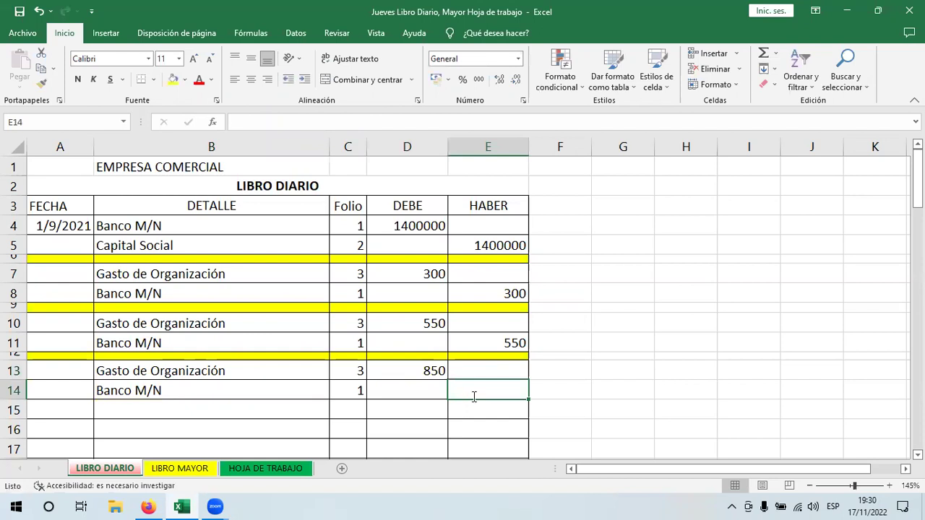
{"action": "type", "text": "+"}
{"action": "left_click", "coordinate": [422, 375]}
{"action": "key", "text": "Return"}
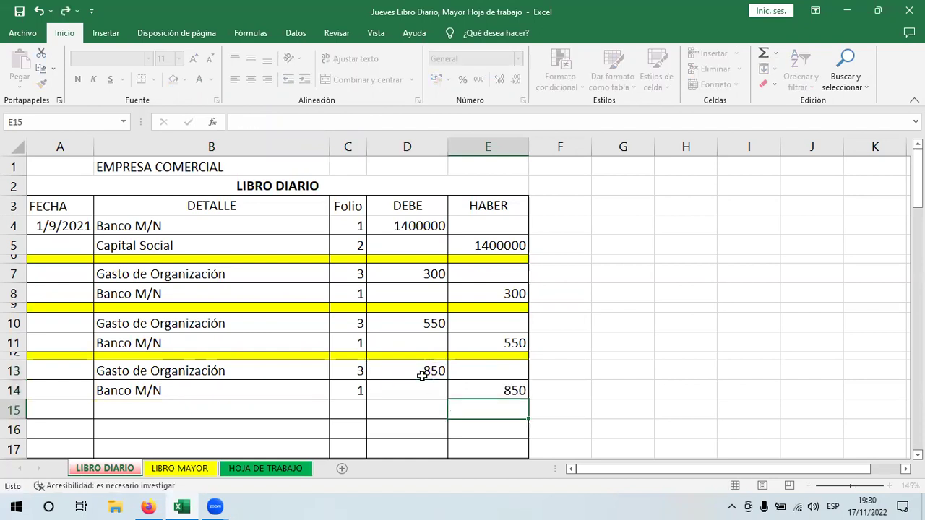
- Shrink row 15 into a separator and fill it with yellow across columns A to E
{"action": "left_click_drag", "start_coordinate": [18, 416], "coordinate": [512, 414]}
{"action": "left_click", "coordinate": [105, 412]}
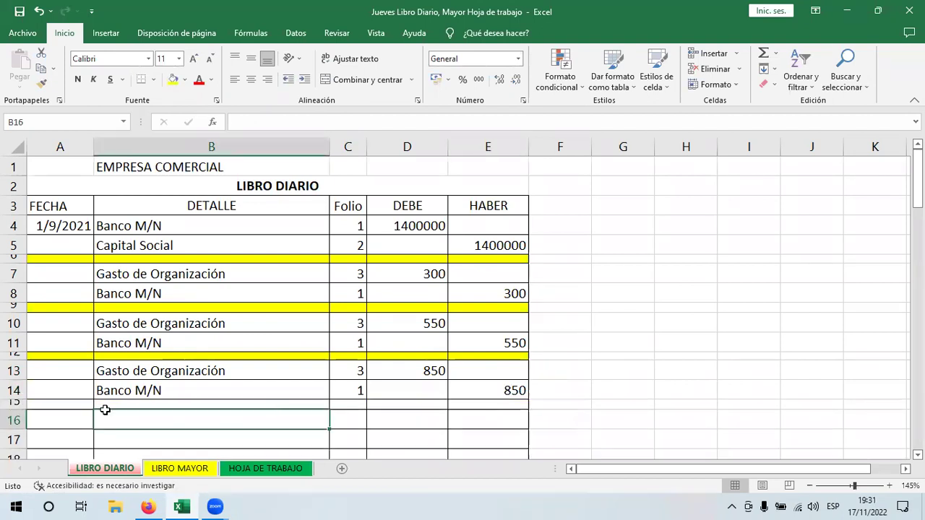
{"action": "left_click", "coordinate": [11, 355]}
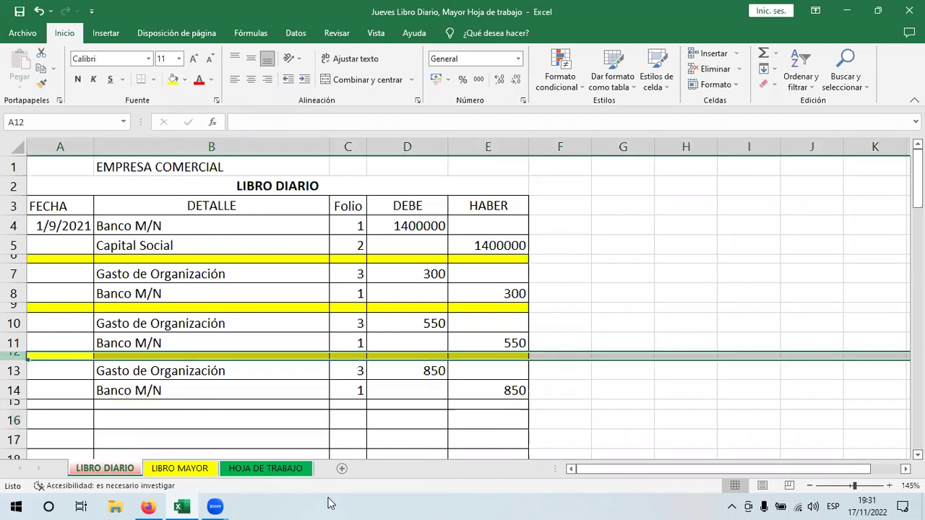
{"action": "left_click_drag", "start_coordinate": [72, 404], "coordinate": [484, 405]}
{"action": "left_click", "coordinate": [173, 80]}
{"action": "left_click", "coordinate": [287, 419]}
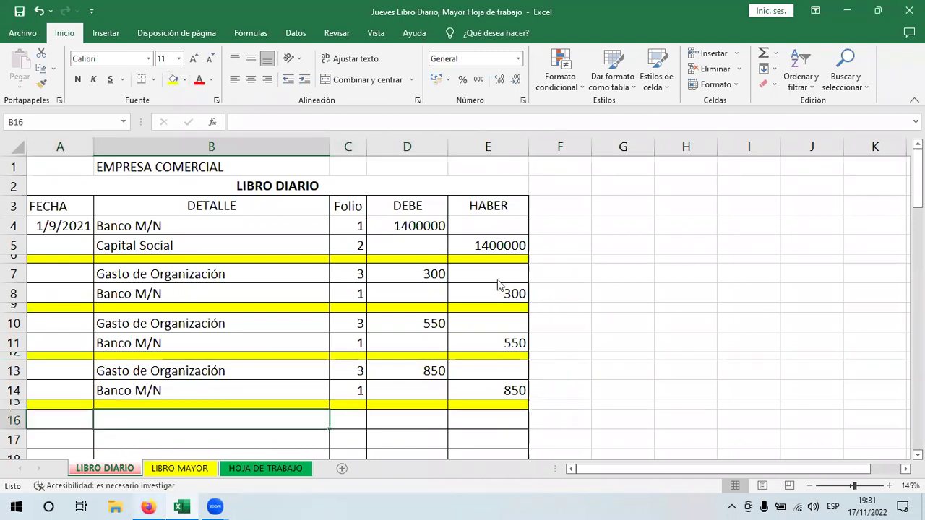
- Switch to the FACTURAS PDF in Firefox and review the auditor invoice's issuer, customer tax ID field and amount on page 3
{"action": "key", "text": "alt+Tab"}
{"action": "scroll", "coordinate": [217, 144], "scroll_direction": "down", "scroll_amount": 10}
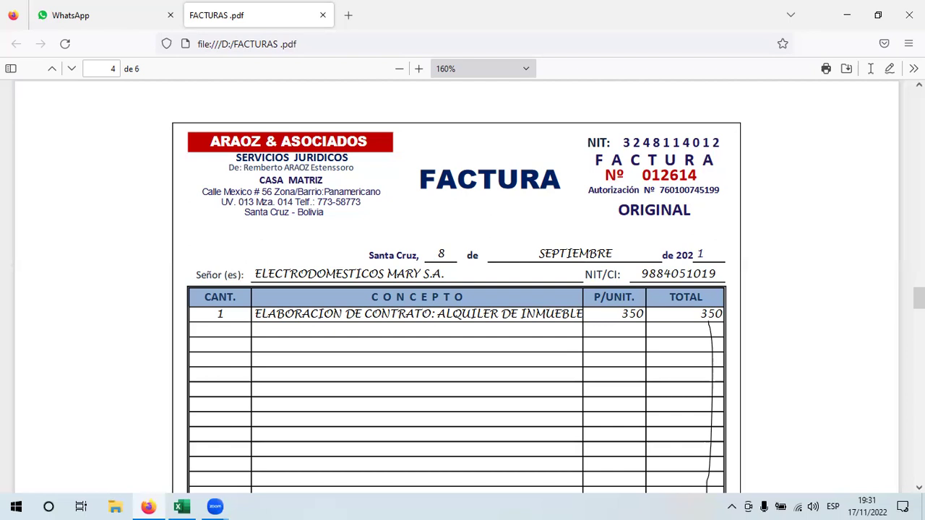
{"action": "scroll", "coordinate": [137, 188], "scroll_direction": "up", "scroll_amount": 10}
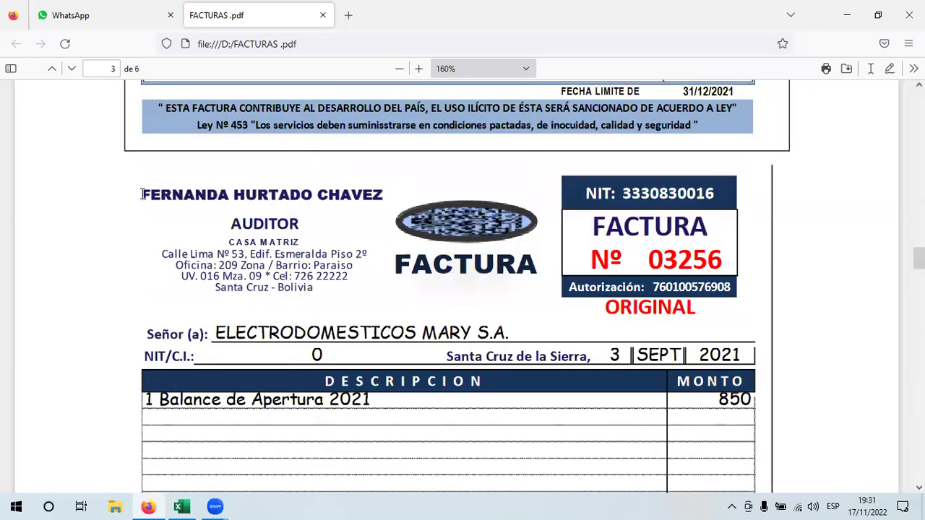
{"action": "key", "text": "ctrl+a"}
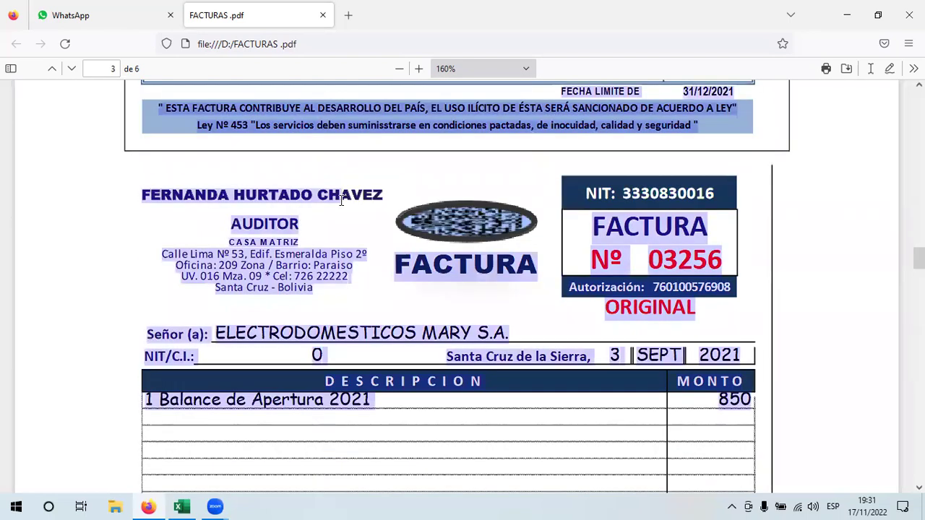
{"action": "left_click", "coordinate": [486, 271]}
{"action": "scroll", "coordinate": [490, 348], "scroll_direction": "down", "scroll_amount": 2}
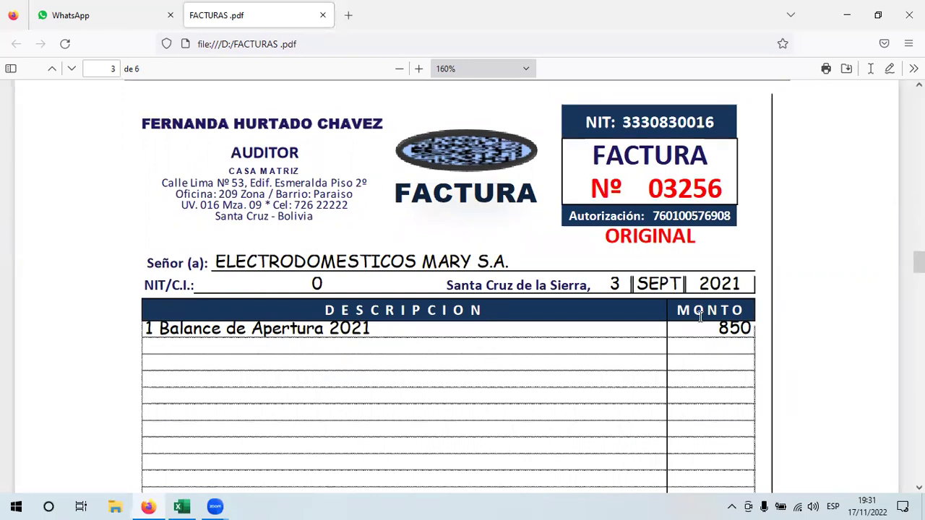
{"action": "left_click_drag", "start_coordinate": [751, 326], "coordinate": [754, 331]}
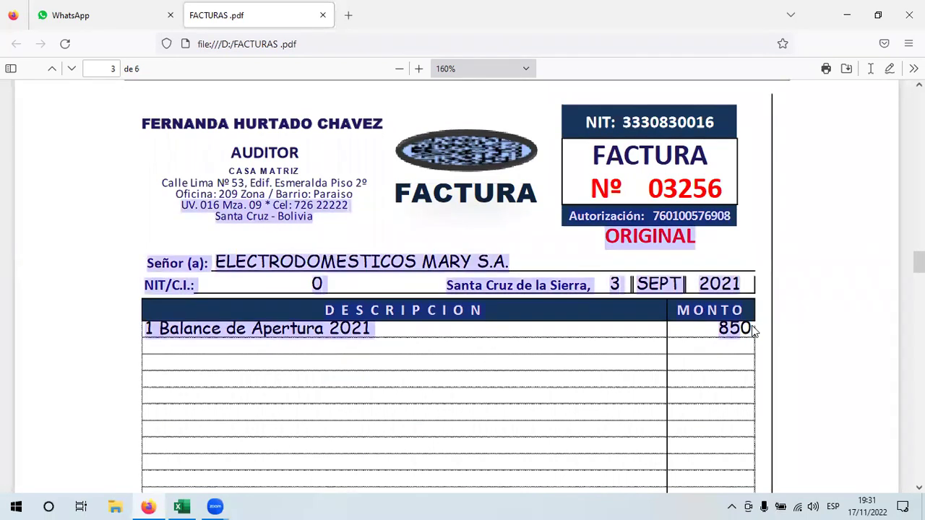
{"action": "left_click", "coordinate": [464, 318]}
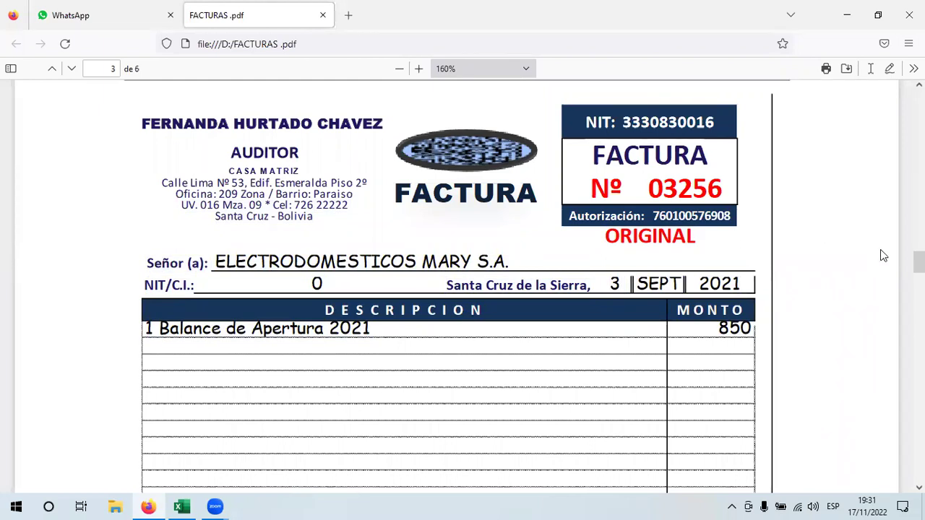
- Examine the customer tax ID, concept and amount on the legal services invoice for the rental contract on page 4
{"action": "scroll", "coordinate": [643, 274], "scroll_direction": "down", "scroll_amount": 10}
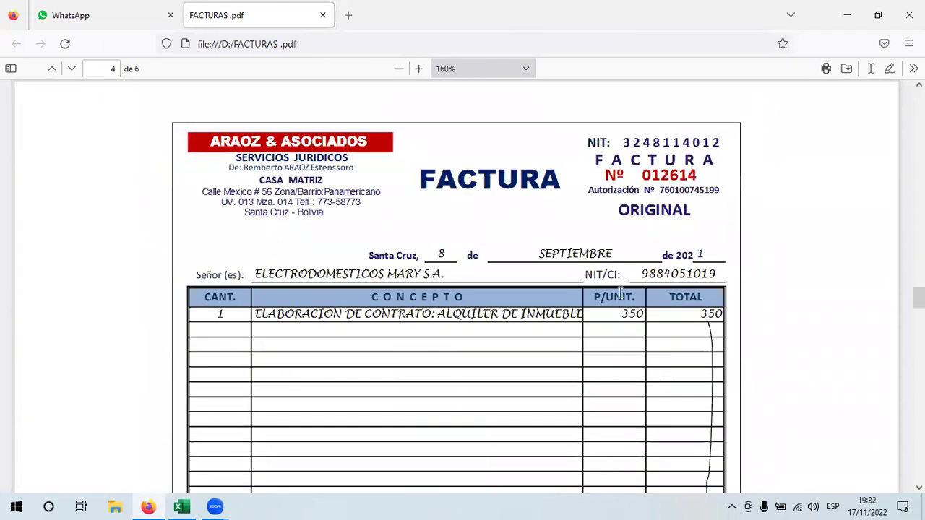
{"action": "left_click_drag", "start_coordinate": [643, 274], "coordinate": [725, 279]}
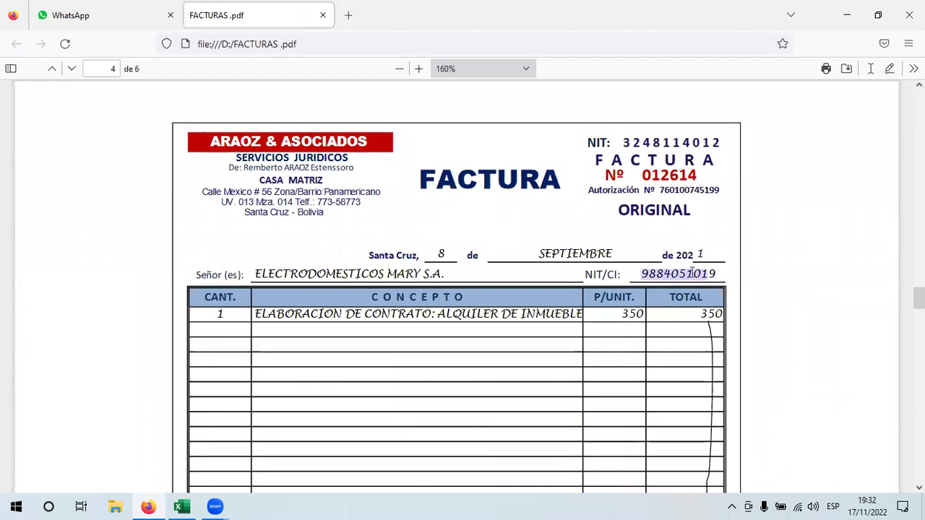
{"action": "left_click", "coordinate": [653, 282]}
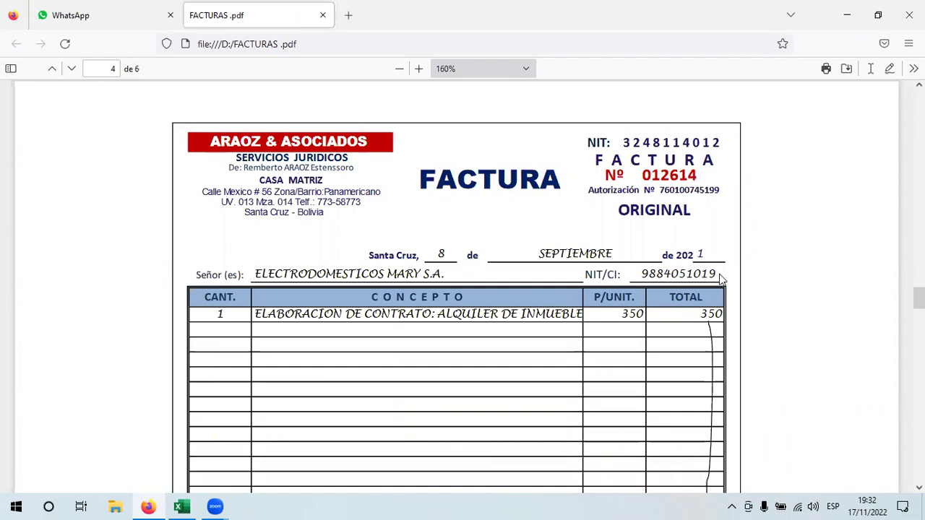
{"action": "left_click_drag", "start_coordinate": [641, 276], "coordinate": [731, 281]}
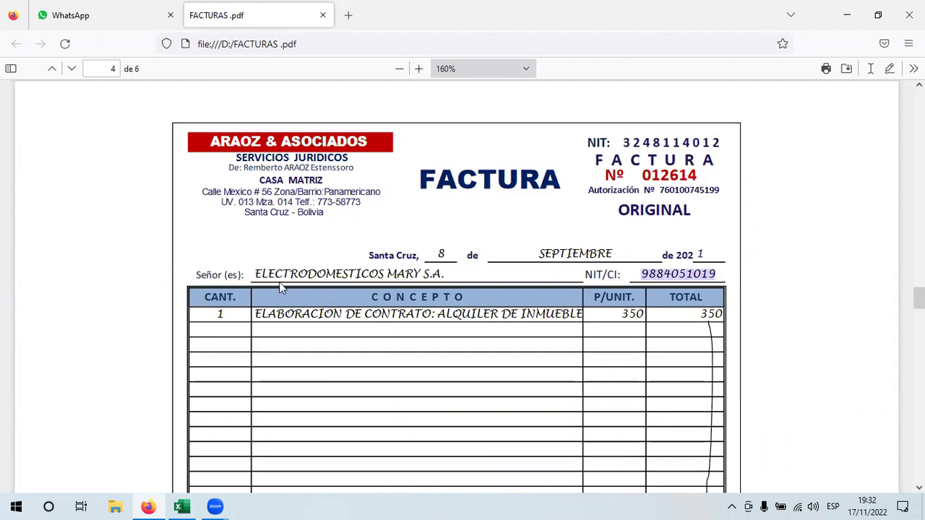
{"action": "left_click", "coordinate": [720, 274]}
{"action": "left_click_drag", "start_coordinate": [719, 272], "coordinate": [635, 272]}
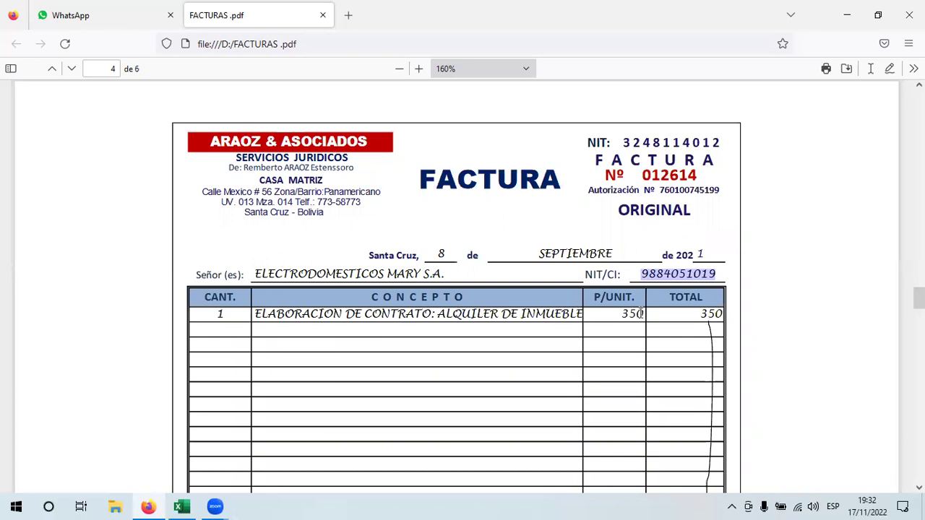
{"action": "left_click", "coordinate": [499, 368]}
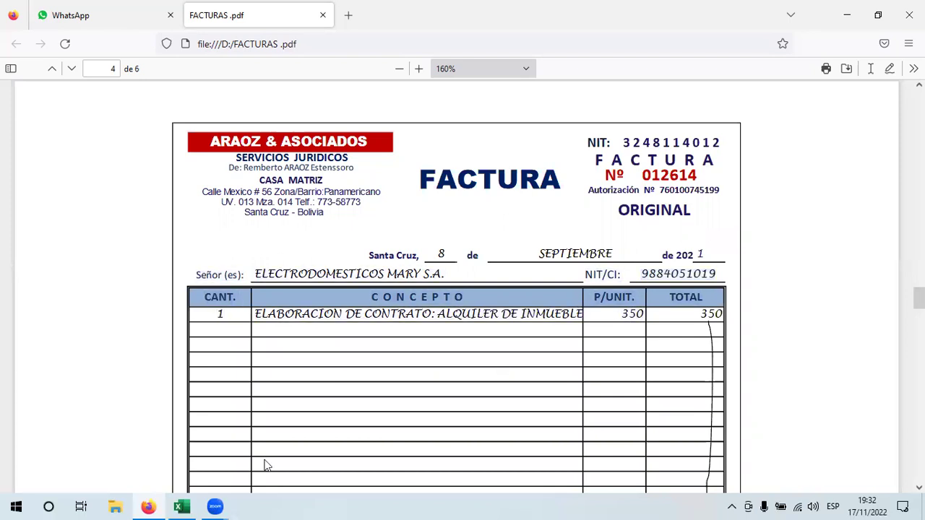
- Switch to Excel and enter the account Honorarios Profesionales with folio 4 in row 16
{"action": "left_click", "coordinate": [181, 507]}
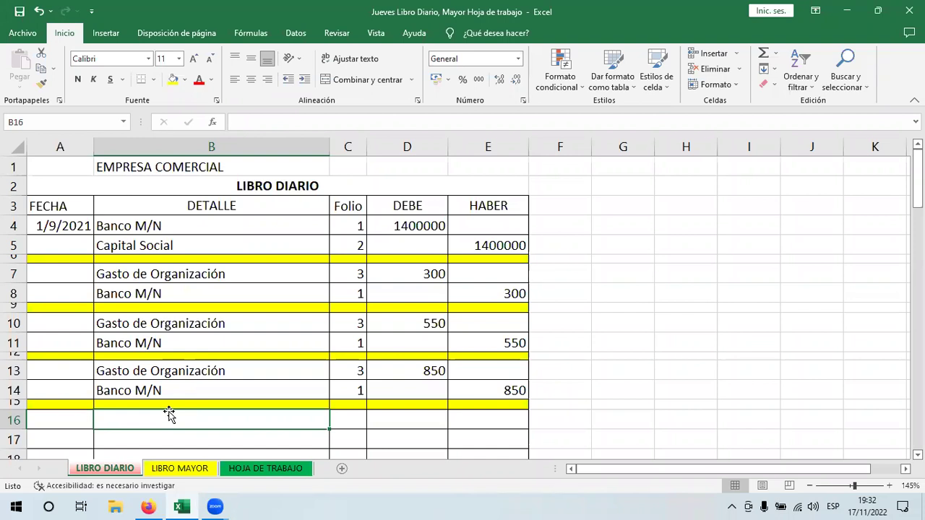
{"action": "type", "text": "Honorarios "}
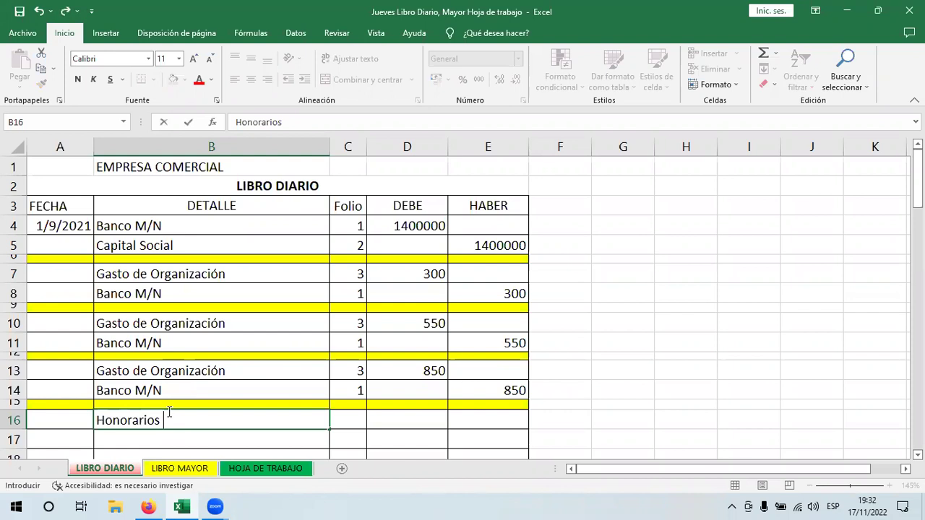
{"action": "type", "text": "Profesion"}
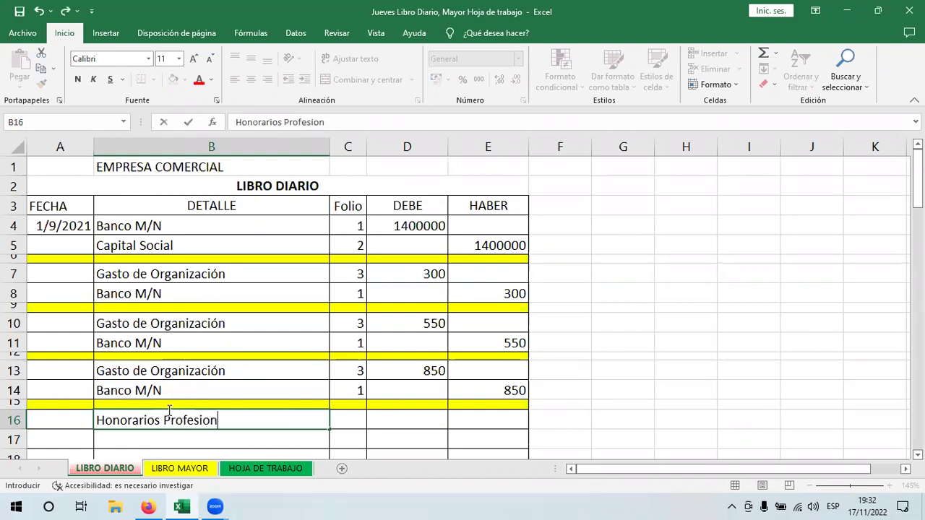
{"action": "type", "text": "ales"}
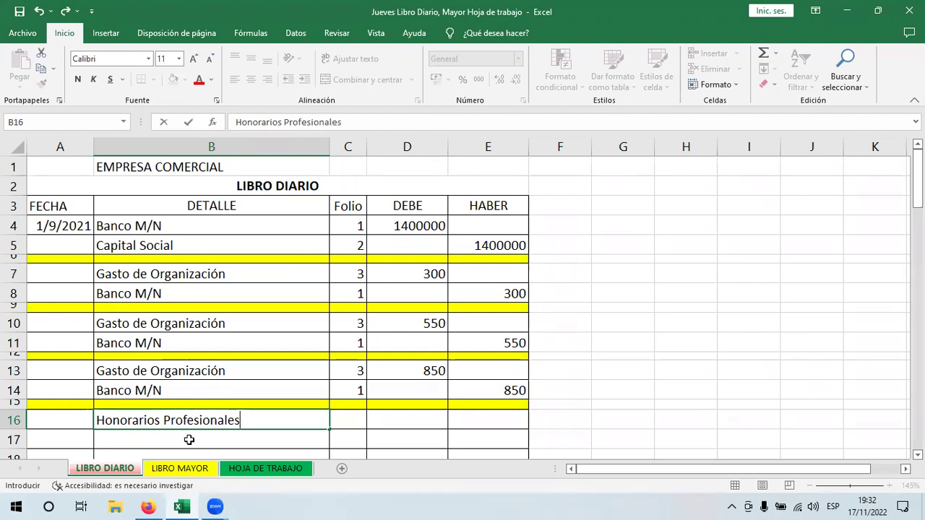
{"action": "left_click", "coordinate": [348, 416]}
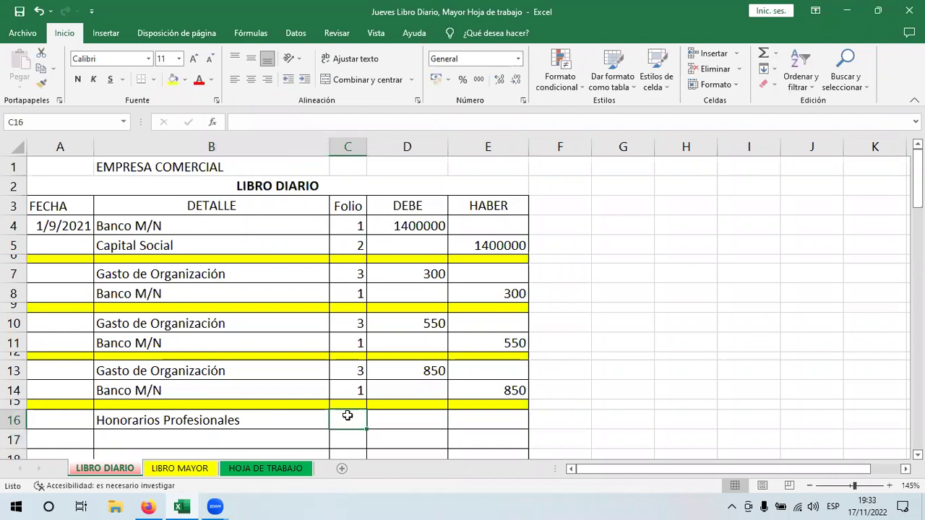
{"action": "type", "text": "4"}
{"action": "key", "text": "Return"}
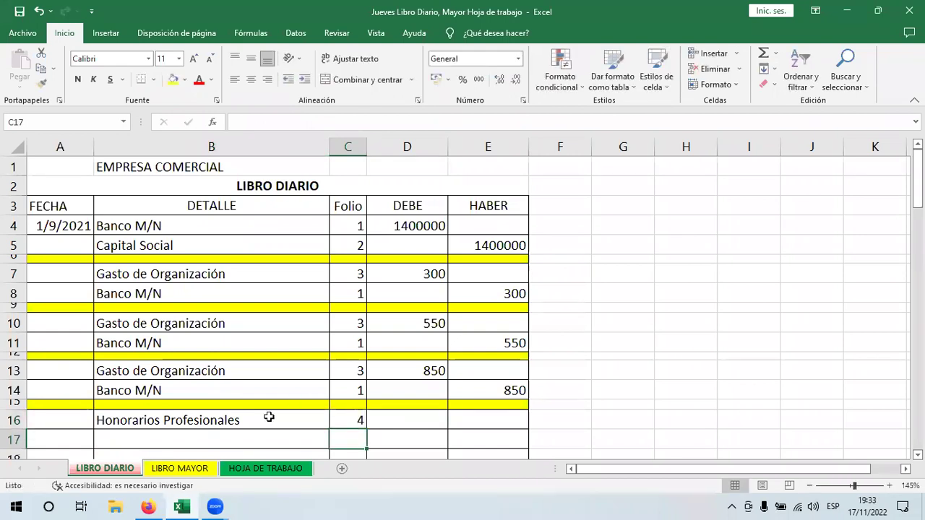
- Enter the account Credito Fiscal in B17 and copy Banco M/N with its folio from row 14 to row 18
{"action": "left_click", "coordinate": [238, 433]}
{"action": "type", "text": "C"}
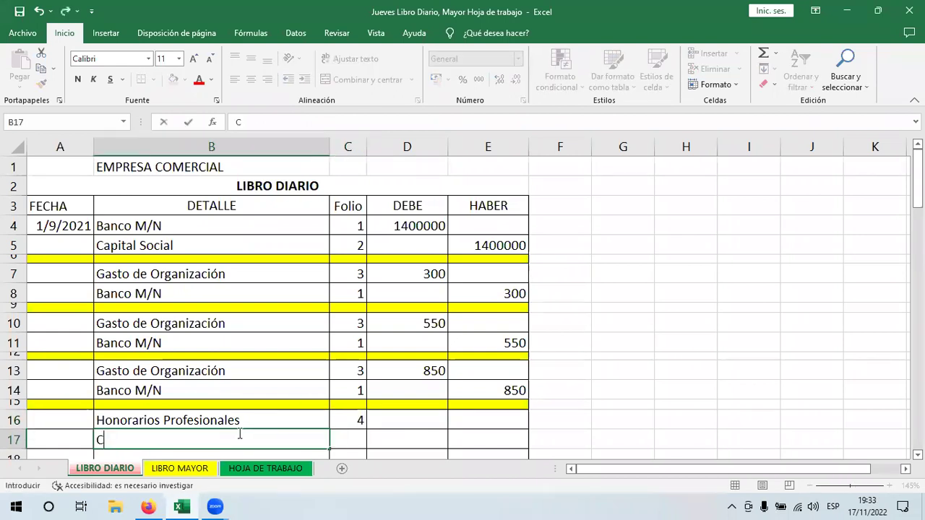
{"action": "type", "text": "redito"}
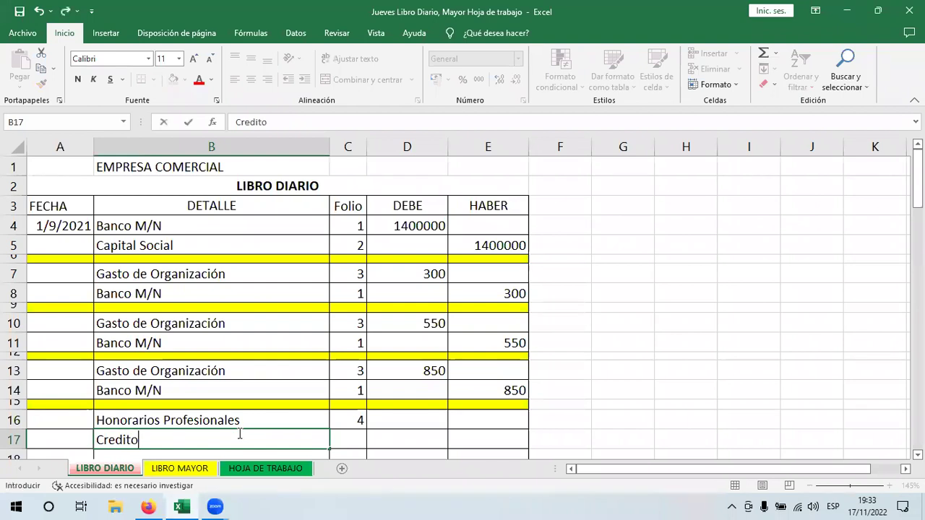
{"action": "type", "text": " Fiscal"}
{"action": "left_click_drag", "start_coordinate": [242, 393], "coordinate": [355, 394]}
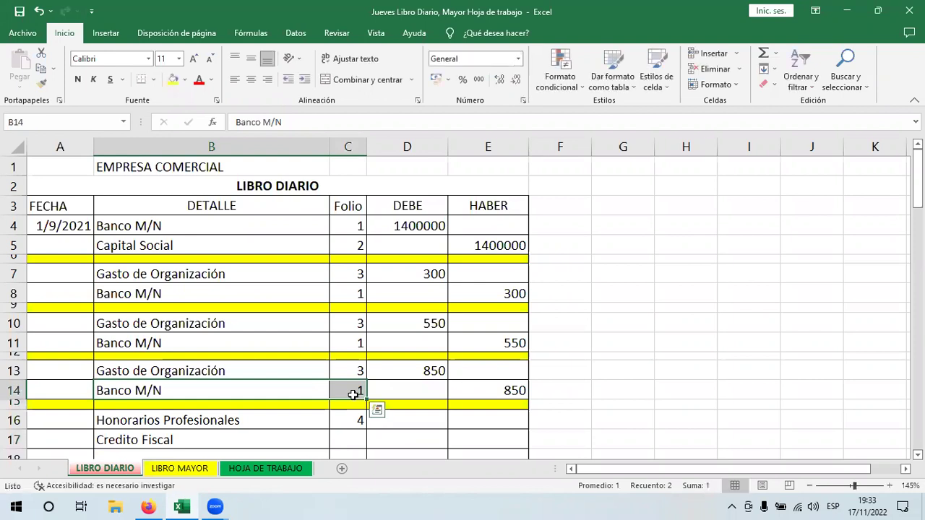
{"action": "key", "text": "ctrl+c"}
{"action": "left_click", "coordinate": [261, 454]}
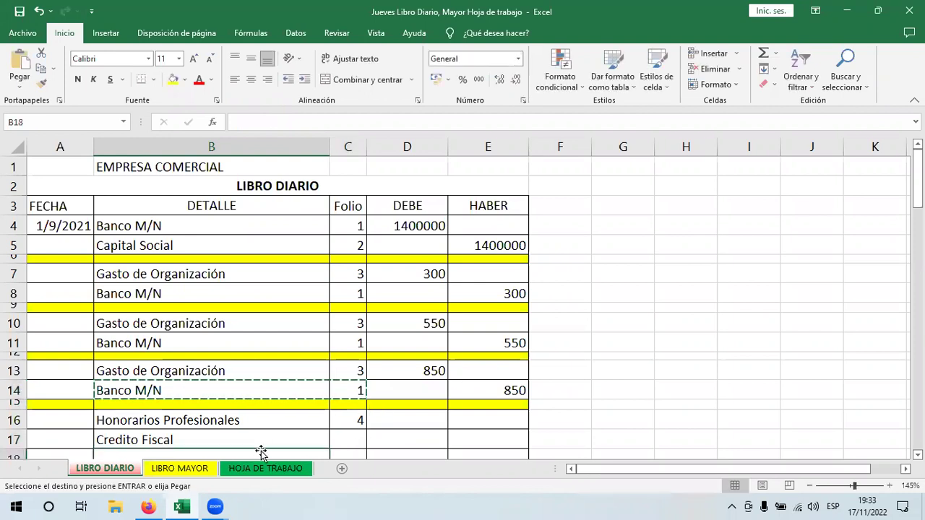
{"action": "key", "text": "Return"}
- Set the folio of Credito Fiscal in C17 to 5
{"action": "left_click", "coordinate": [344, 292]}
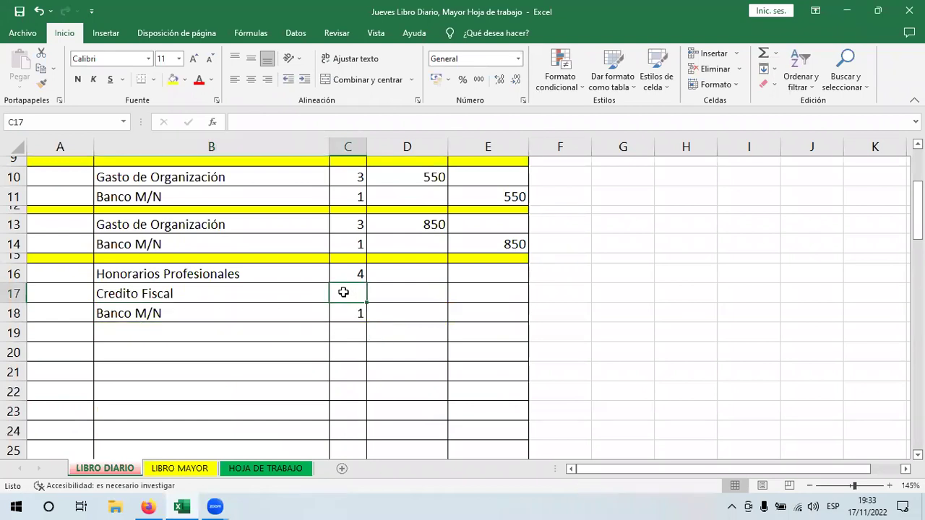
{"action": "type", "text": "4"}
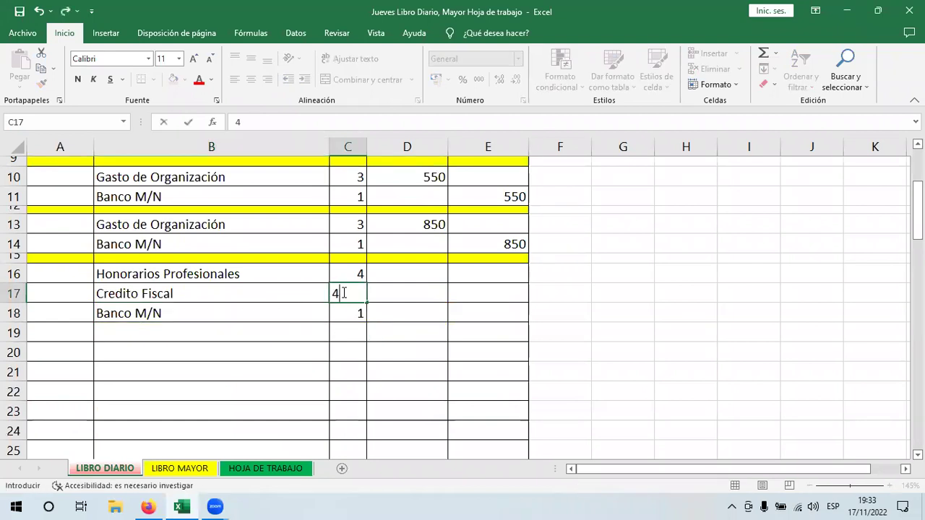
{"action": "key", "text": "Return"}
{"action": "left_click", "coordinate": [343, 292]}
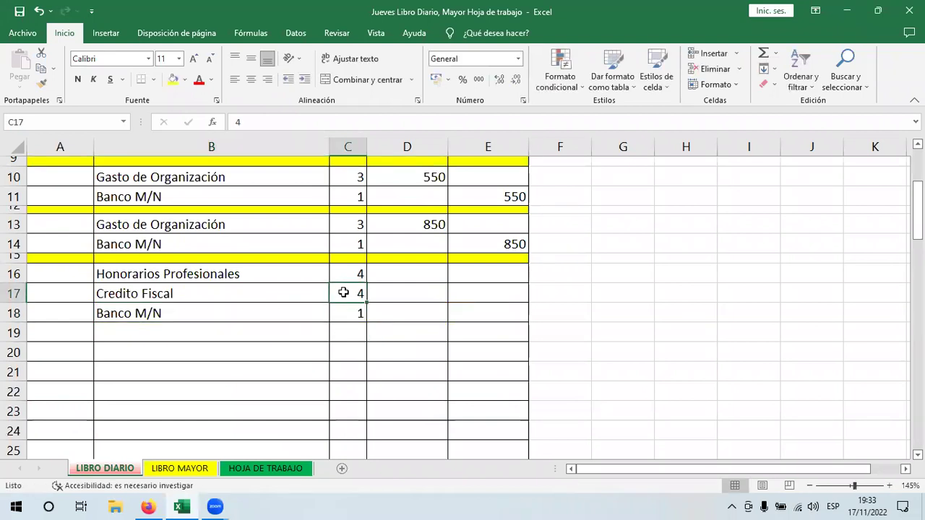
{"action": "type", "text": "5"}
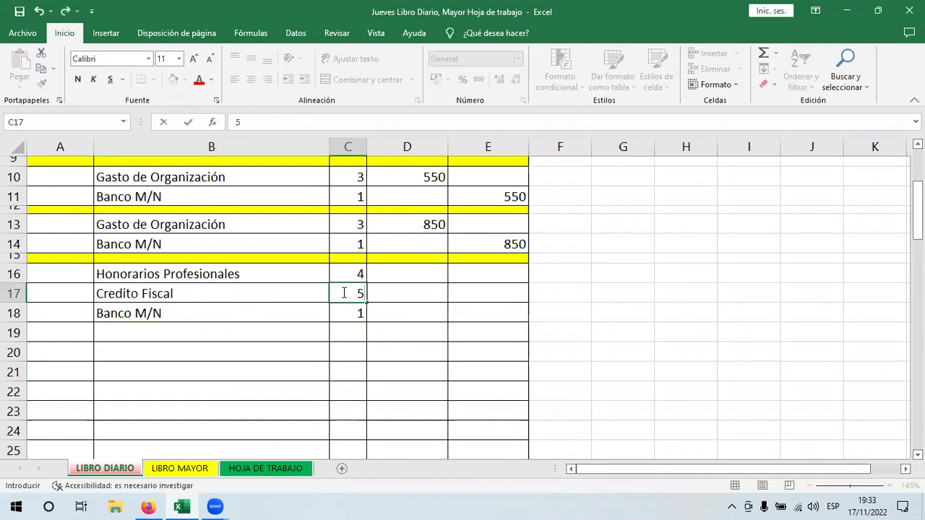
{"action": "key", "text": "Return"}
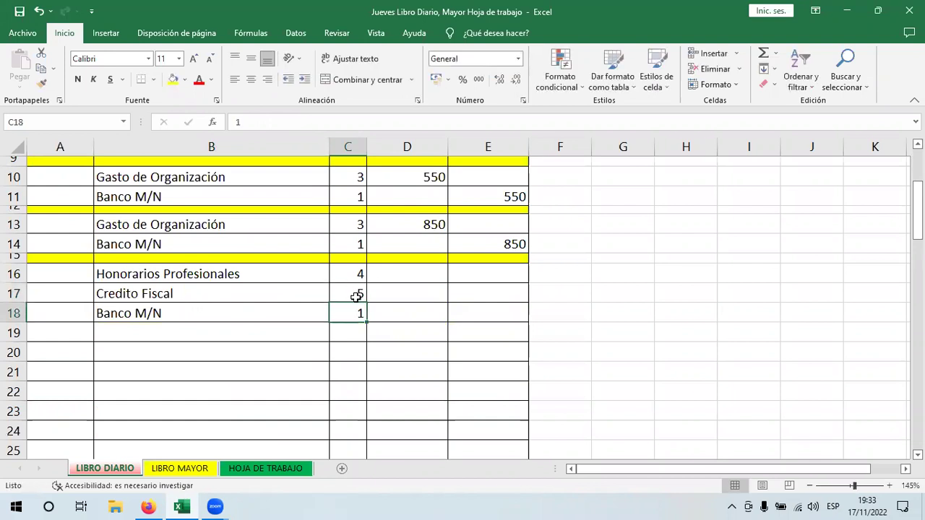
{"action": "left_click", "coordinate": [356, 296]}
{"action": "left_click", "coordinate": [357, 274]}
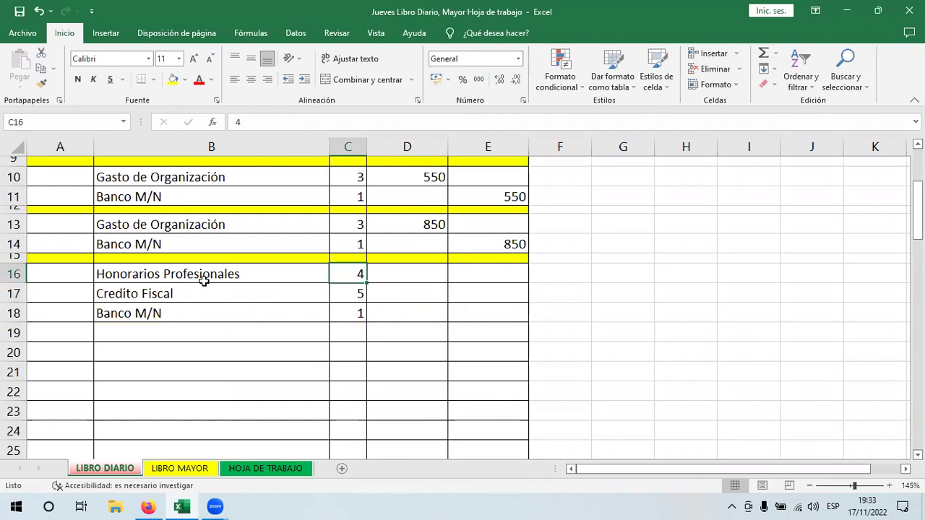
{"action": "left_click", "coordinate": [464, 314]}
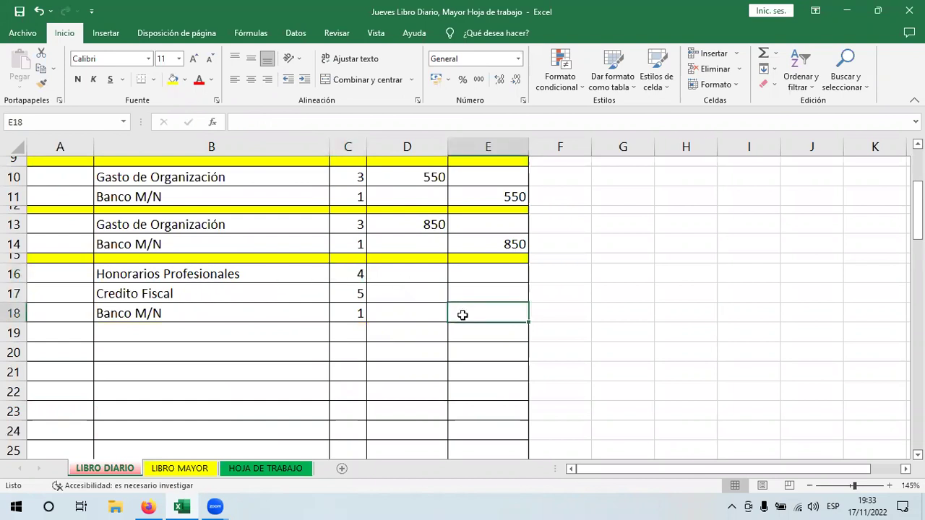
- Switch to the FACTURAS PDF and examine the total and the amount in words on the rental-contract legal services invoice
{"action": "left_click", "coordinate": [147, 507]}
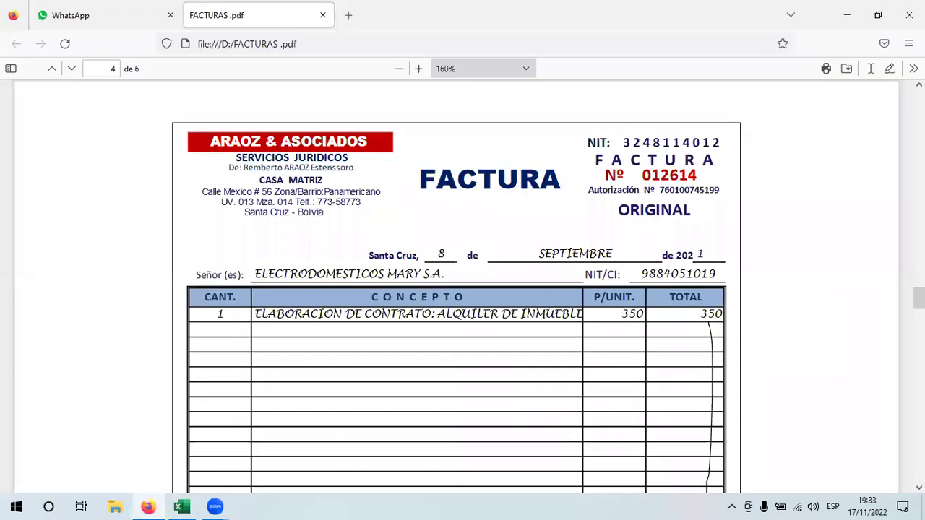
{"action": "scroll", "coordinate": [619, 128], "scroll_direction": "down", "scroll_amount": 5}
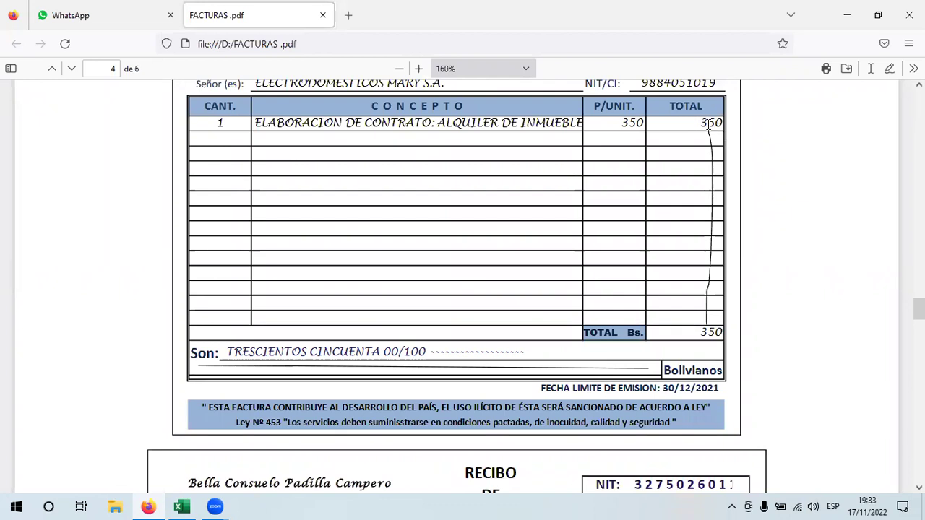
{"action": "left_click_drag", "start_coordinate": [693, 331], "coordinate": [726, 336]}
{"action": "left_click", "coordinate": [239, 332]}
{"action": "left_click_drag", "start_coordinate": [229, 352], "coordinate": [402, 368]}
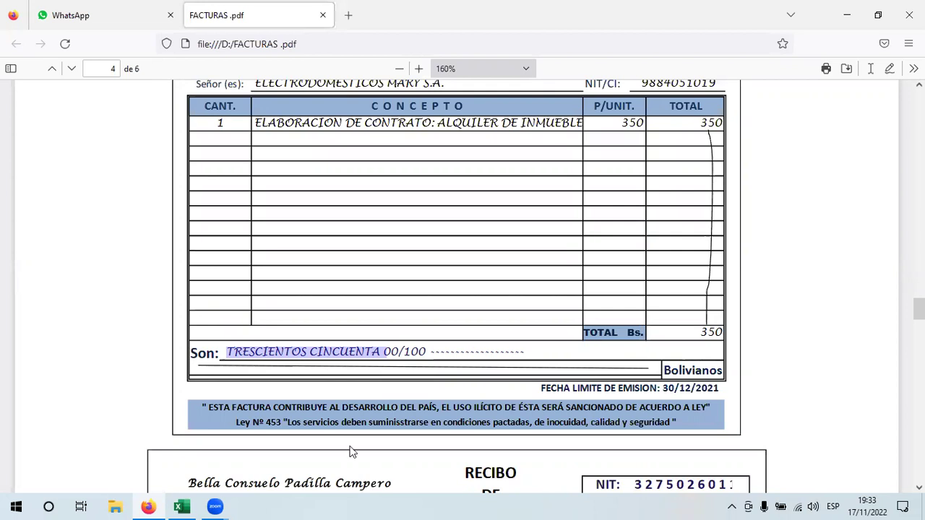
- Switch to Excel, enter 350 as the Banco M/N credit in E18, and calculate Honorarios Profesionales in D16 as +E18*87%
{"action": "left_click", "coordinate": [182, 506]}
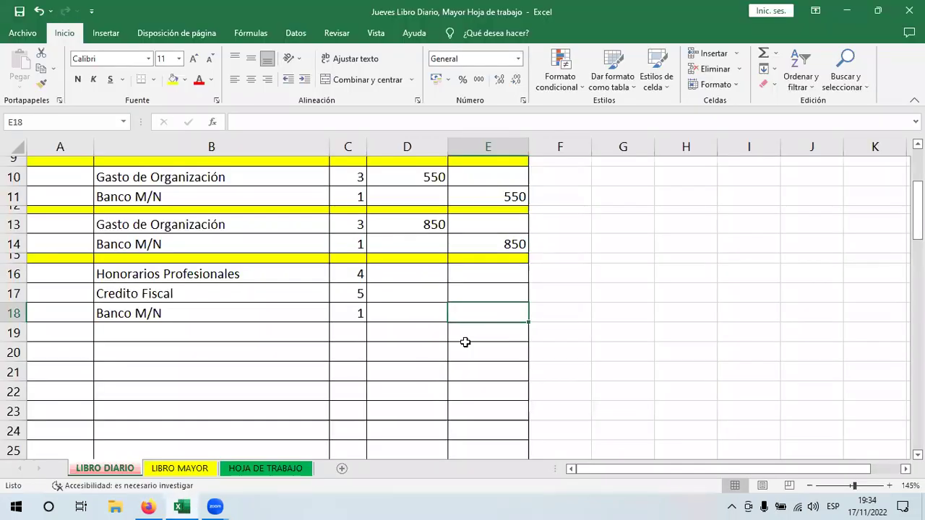
{"action": "type", "text": "350"}
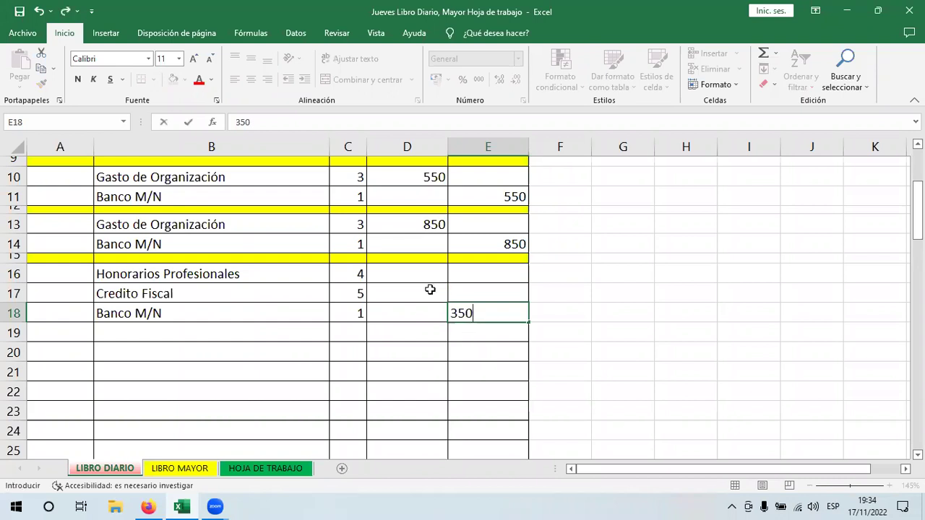
{"action": "left_click", "coordinate": [414, 275]}
{"action": "type", "text": "+"}
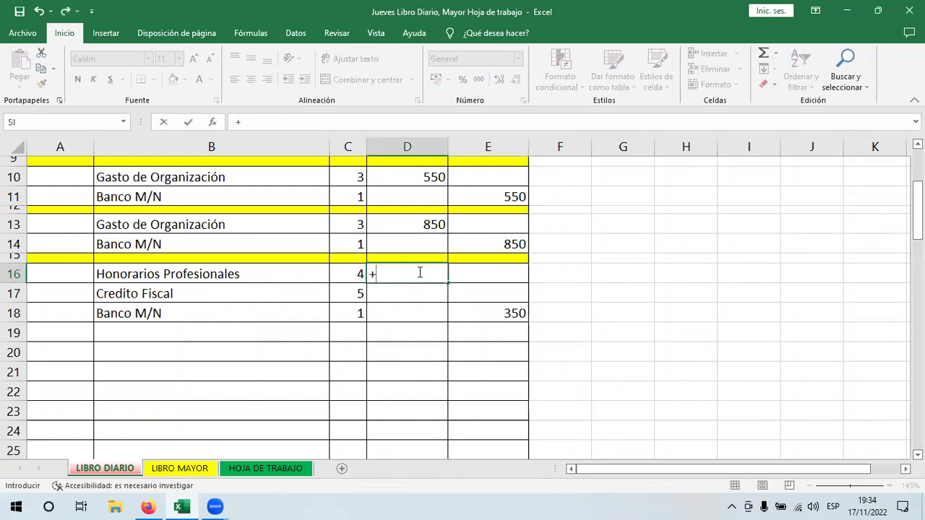
{"action": "left_click", "coordinate": [496, 318]}
{"action": "type", "text": "*"}
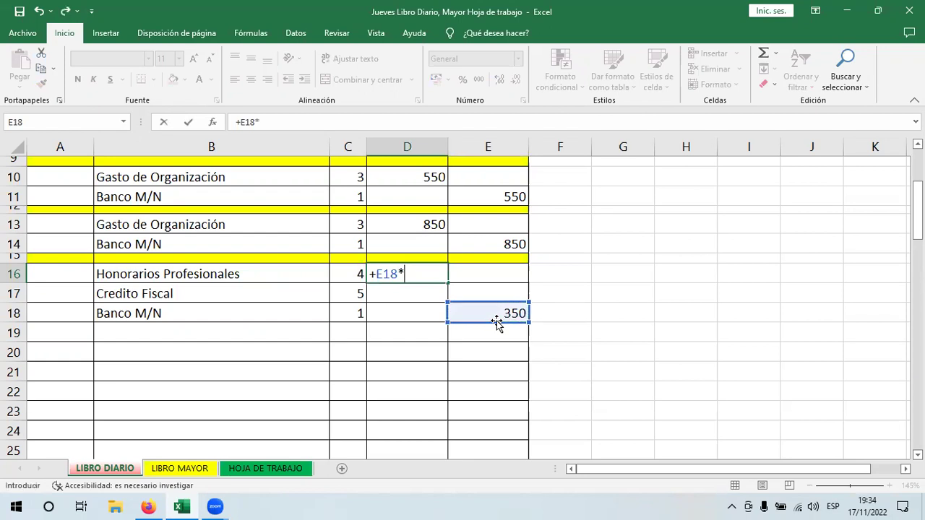
{"action": "type", "text": "87%"}
{"action": "key", "text": "Return"}
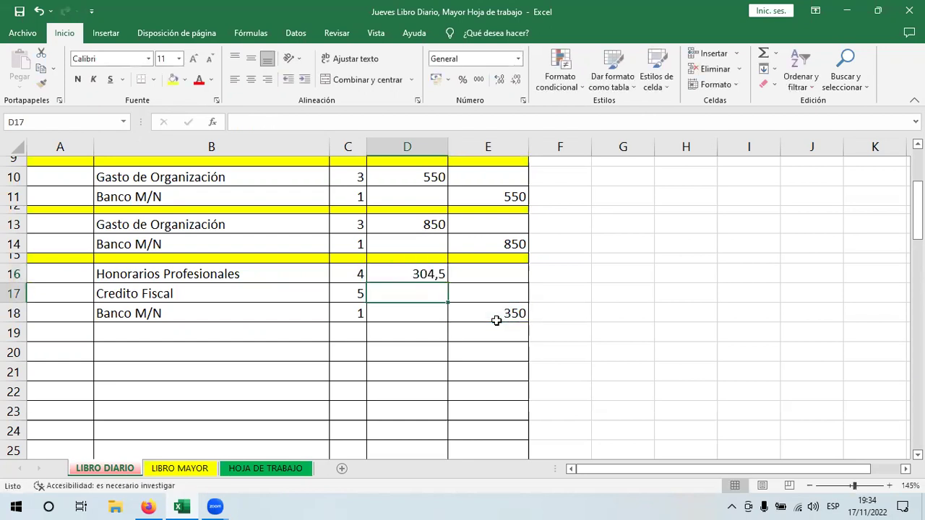
- Calculate the Credito Fiscal debit in D17 as +E18*13% and check the sum of the two debits
{"action": "type", "text": "+"}
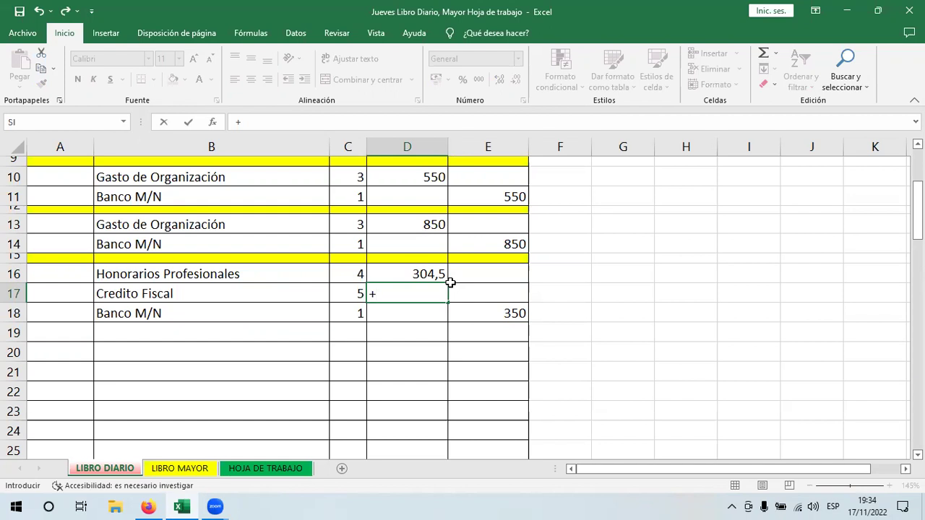
{"action": "left_click", "coordinate": [497, 308]}
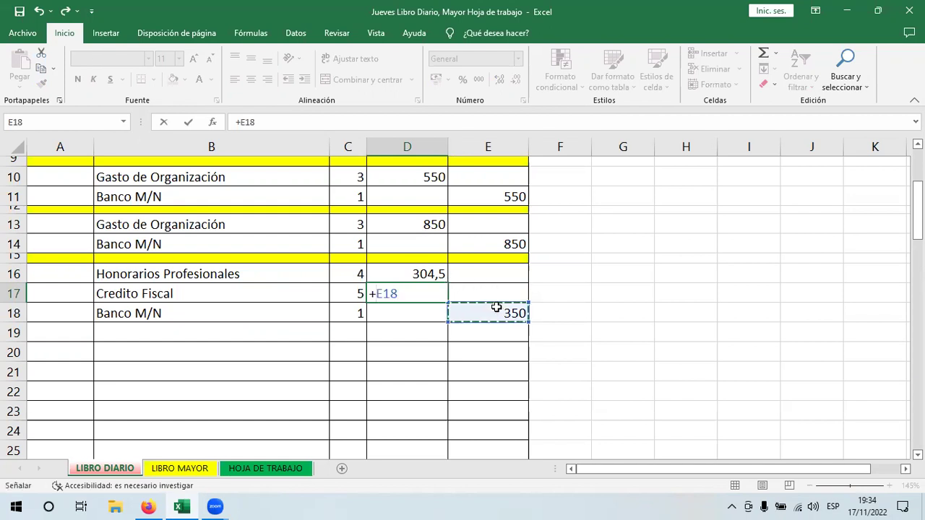
{"action": "type", "text": "*13%"}
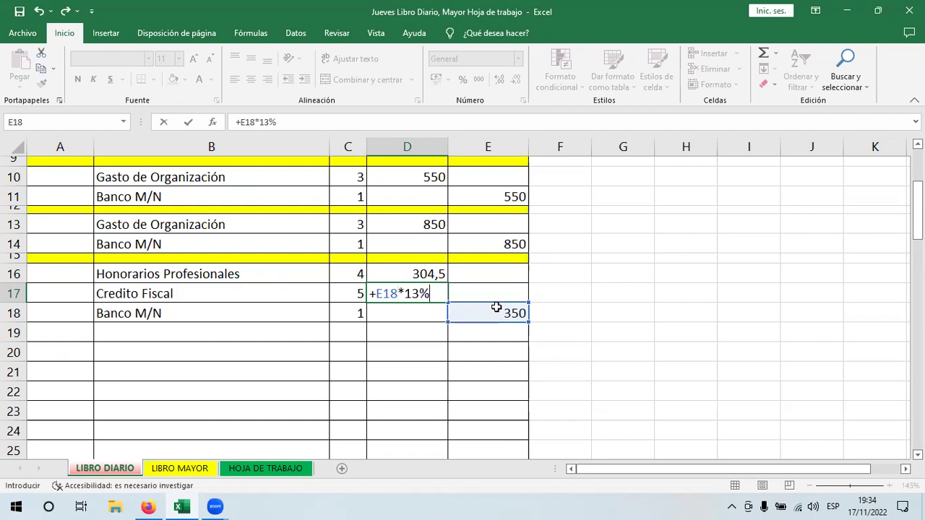
{"action": "key", "text": "Return"}
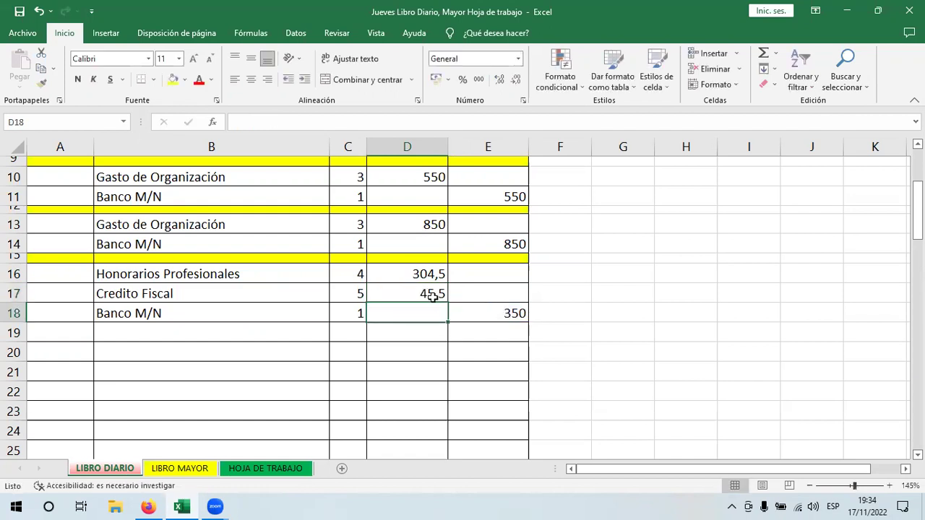
{"action": "left_click_drag", "start_coordinate": [406, 272], "coordinate": [469, 304]}
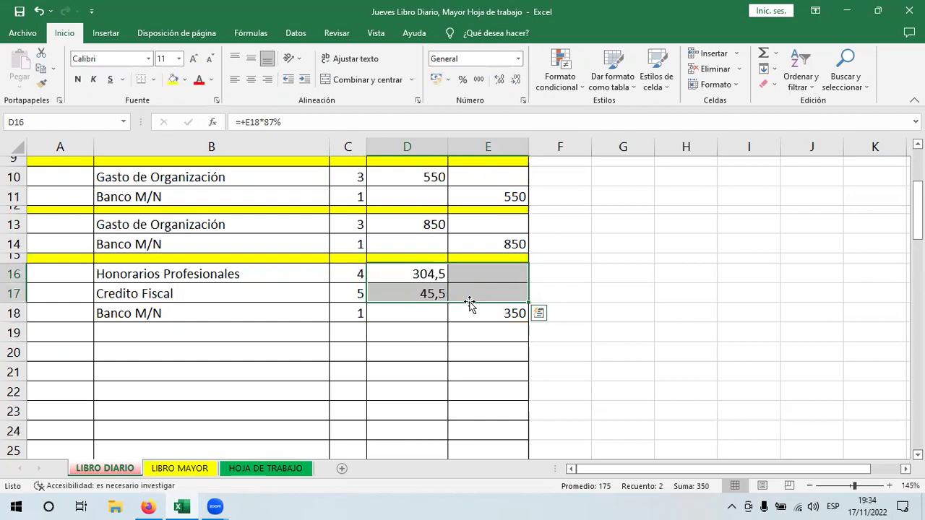
- Format the DEBE and HABER amounts in D4:E24 with two decimals and check the debits in D16:D17
{"action": "scroll", "coordinate": [462, 303], "scroll_direction": "down", "scroll_amount": 6}
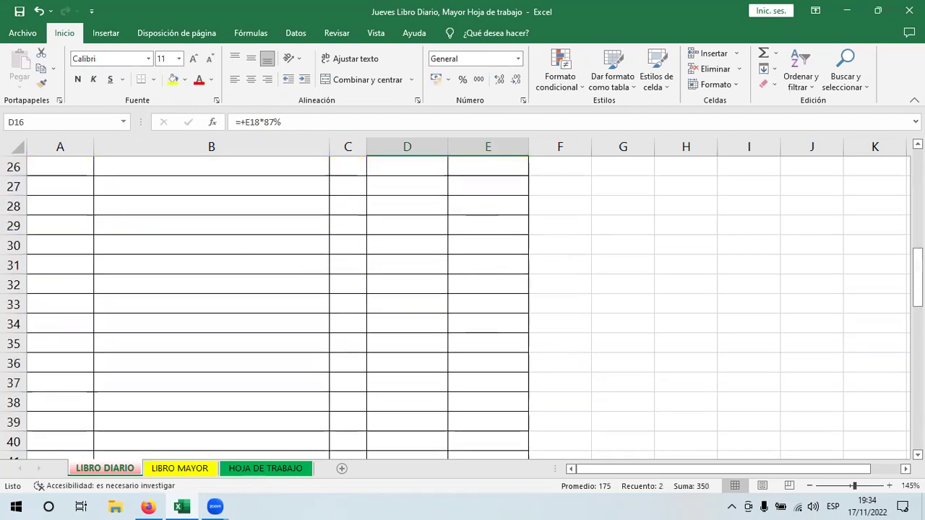
{"action": "scroll", "coordinate": [604, 182], "scroll_direction": "up", "scroll_amount": 8}
{"action": "left_click_drag", "start_coordinate": [407, 226], "coordinate": [506, 402]}
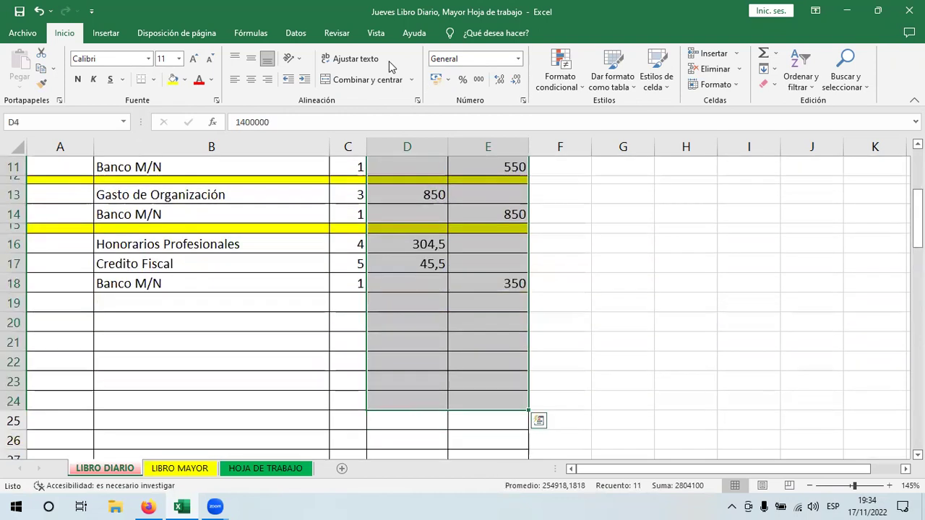
{"action": "left_click", "coordinate": [499, 80]}
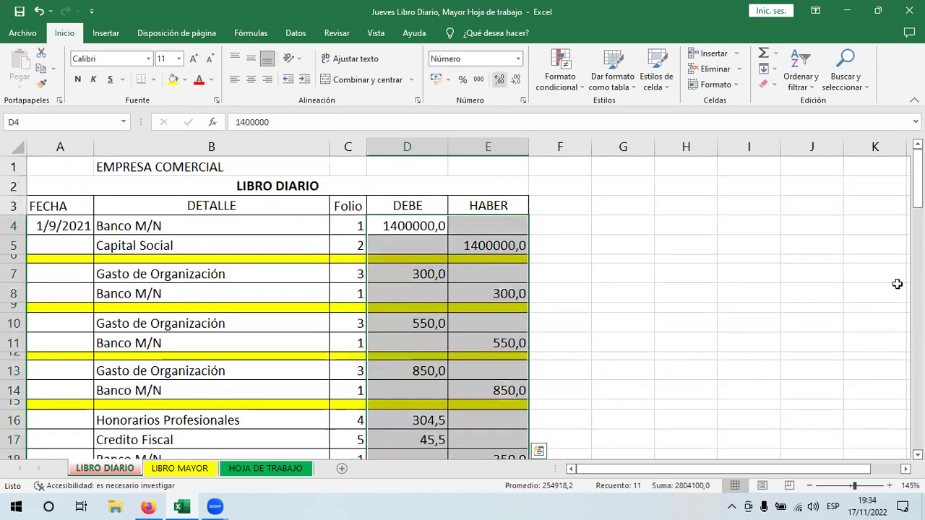
{"action": "left_click_drag", "start_coordinate": [917, 177], "coordinate": [714, 243]}
{"action": "scroll", "coordinate": [408, 343], "scroll_direction": "down", "scroll_amount": 2}
{"action": "left_click", "coordinate": [421, 313]}
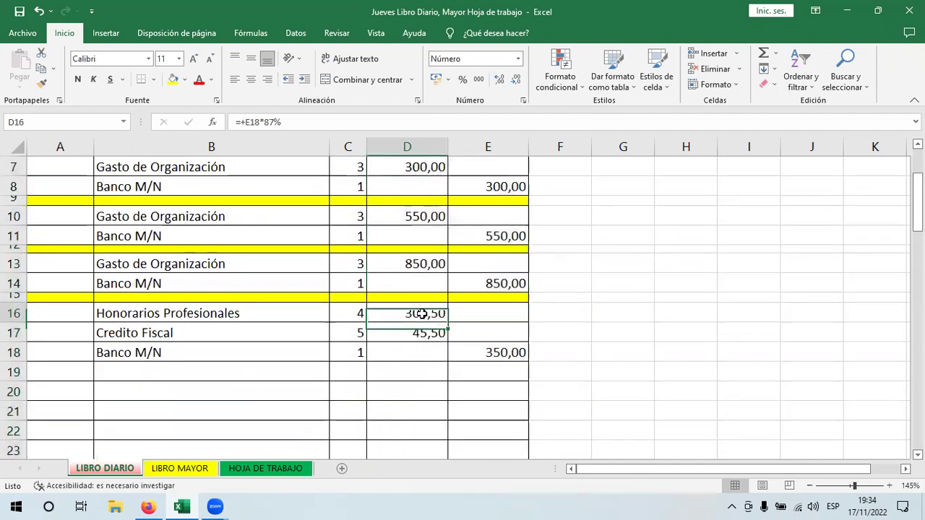
{"action": "left_click_drag", "start_coordinate": [413, 318], "coordinate": [412, 331]}
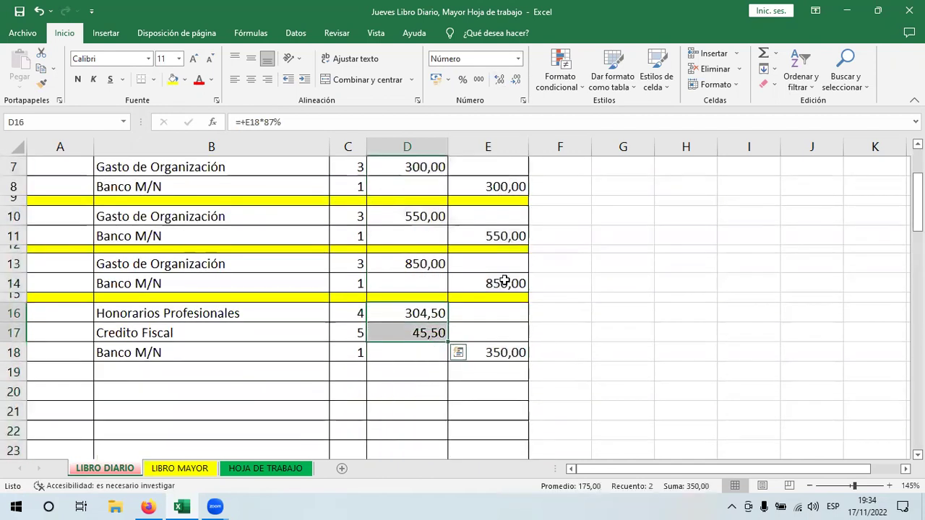
- Copy the yellow separator row 15 to row 19 to close the legal fees entry
{"action": "left_click", "coordinate": [13, 297]}
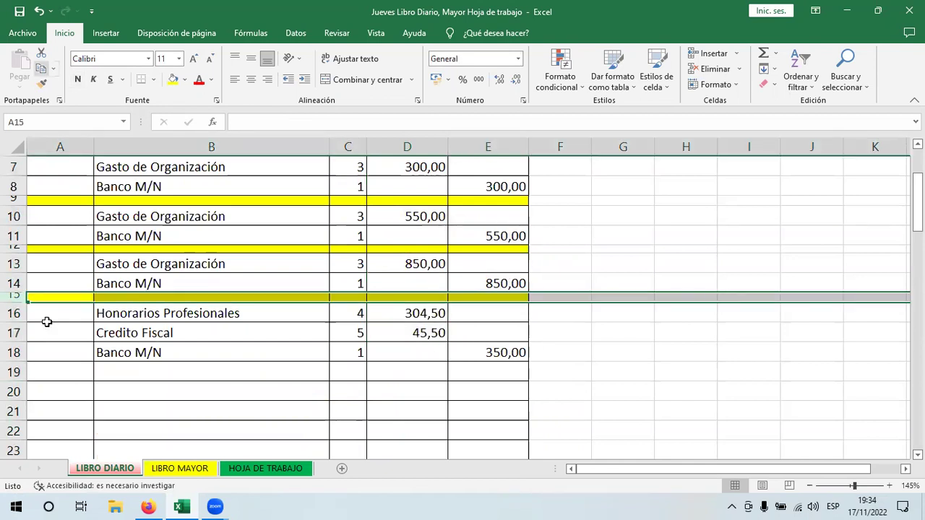
{"action": "key", "text": "ctrl+c"}
{"action": "left_click", "coordinate": [13, 371]}
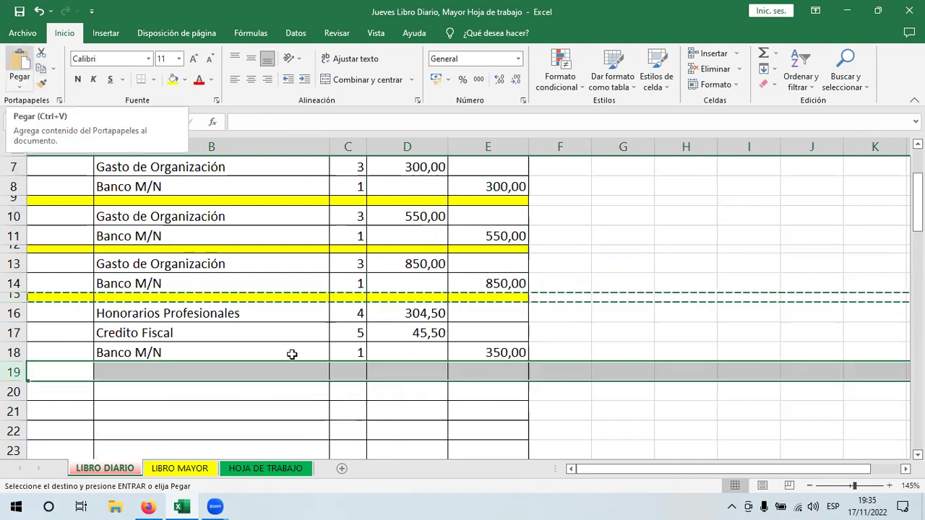
{"action": "key", "text": "ctrl+v"}
{"action": "left_click", "coordinate": [449, 397]}
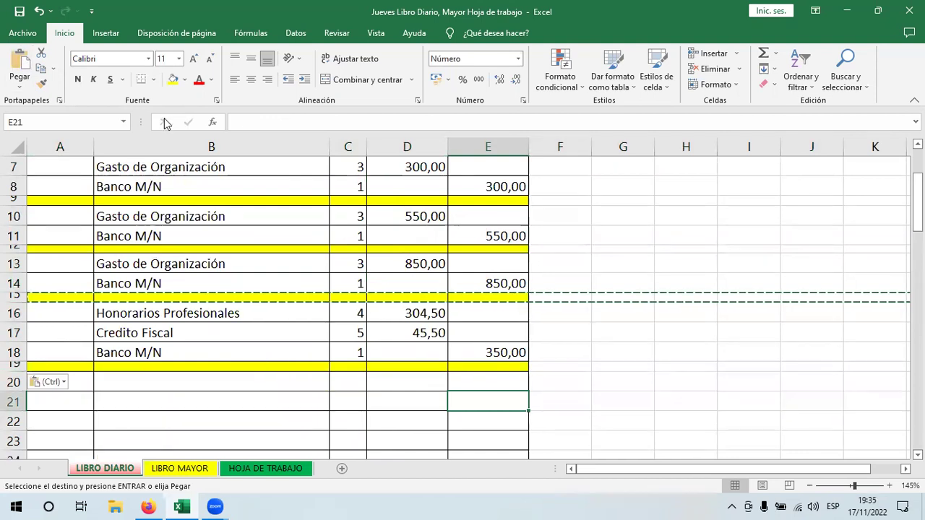
{"action": "key", "text": "Escape"}
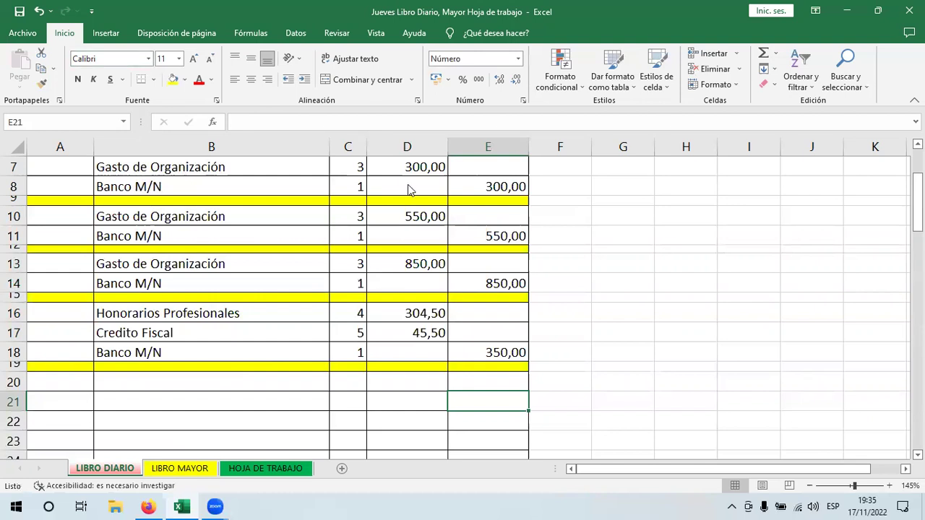
- Switch to the FACTURAS PDF and examine the FACTURA heading of the legal services invoice
{"action": "left_click", "coordinate": [148, 506]}
{"action": "scroll", "coordinate": [422, 179], "scroll_direction": "up", "scroll_amount": 5}
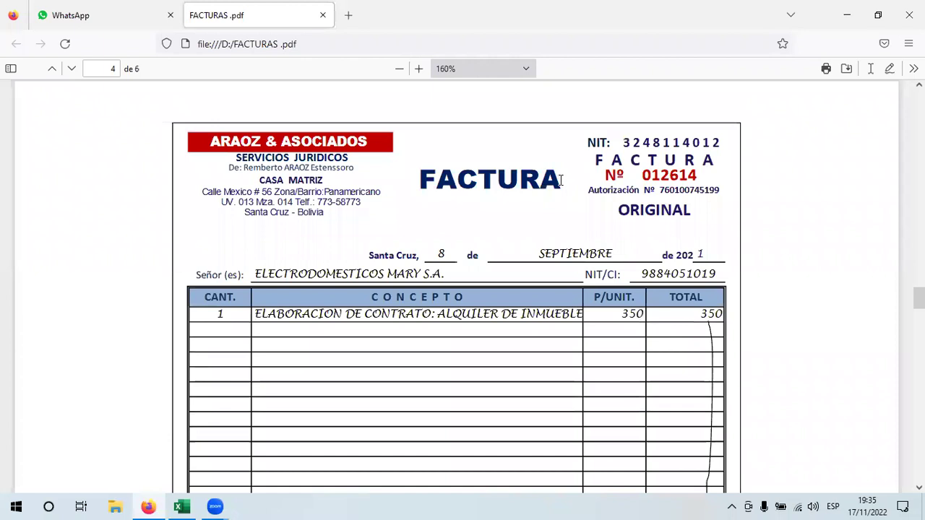
{"action": "double_click", "coordinate": [491, 184]}
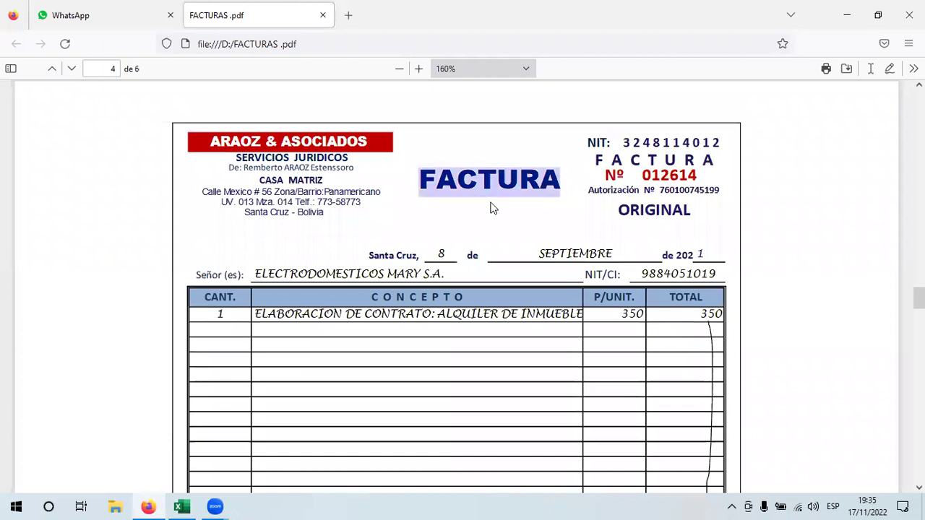
{"action": "left_click", "coordinate": [420, 181]}
{"action": "left_click_drag", "start_coordinate": [420, 181], "coordinate": [567, 178]}
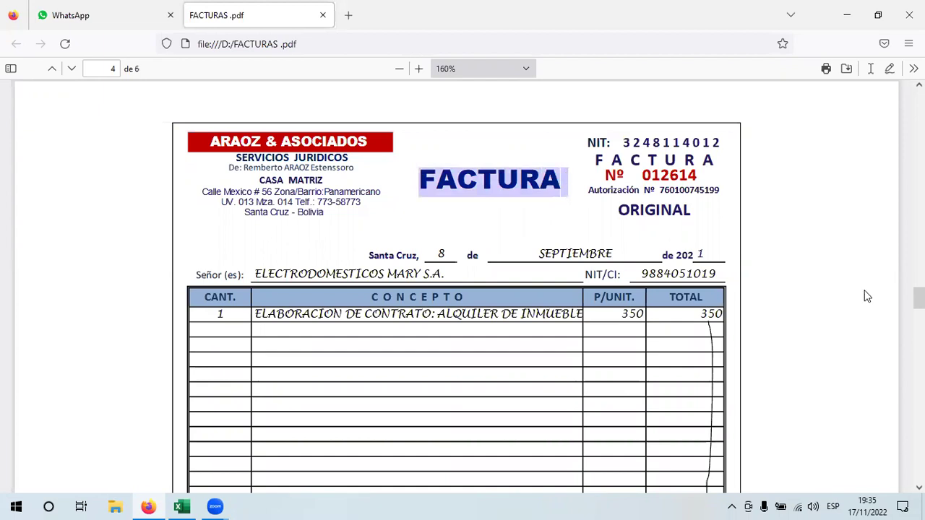
- Switch to Excel and examine the formulas for Honorarios Profesionales in D16 and Credito Fiscal in D17
{"action": "key", "text": "alt+Tab"}
{"action": "left_click", "coordinate": [425, 316]}
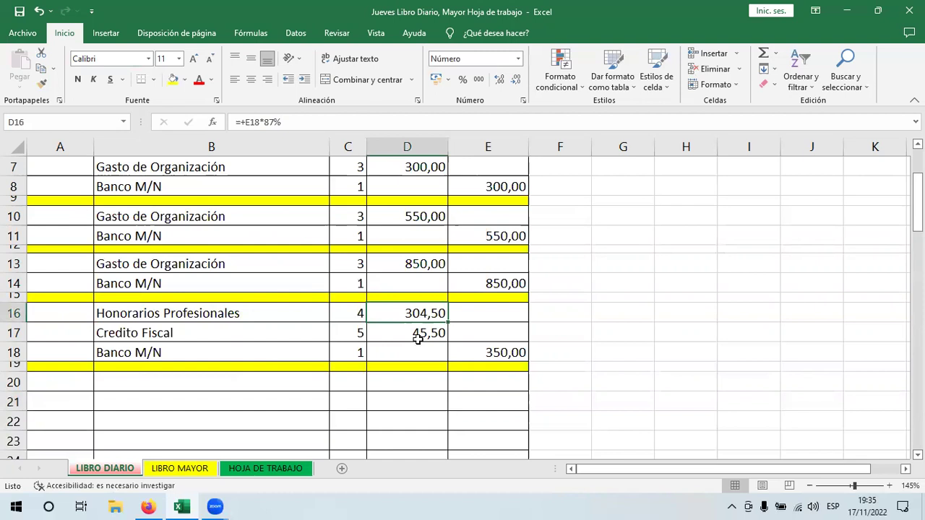
{"action": "key", "text": "Down"}
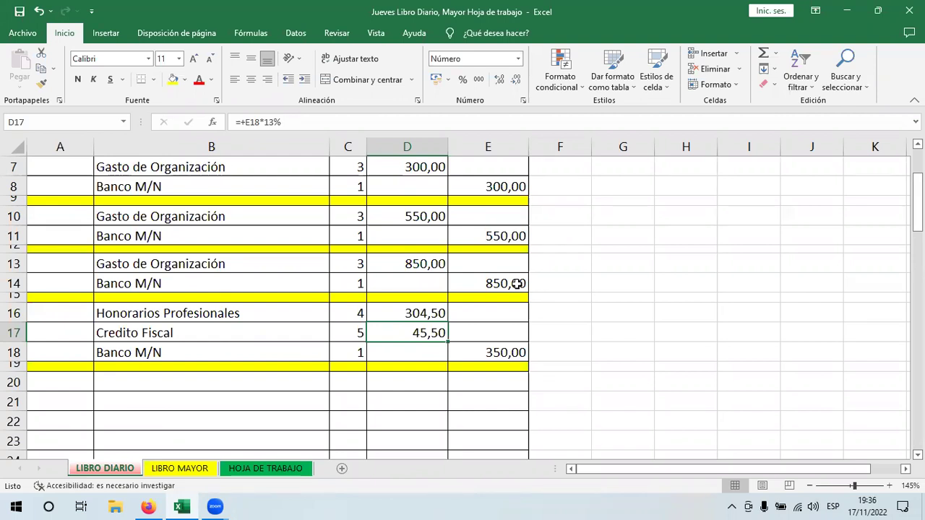
{"action": "left_click", "coordinate": [418, 313]}
{"action": "left_click", "coordinate": [425, 336]}
{"action": "left_click", "coordinate": [409, 313]}
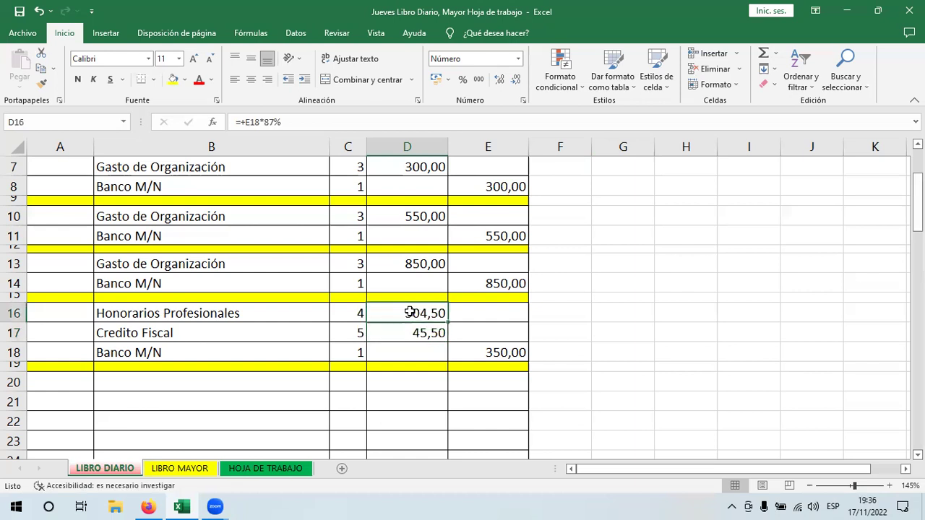
{"action": "double_click", "coordinate": [409, 312]}
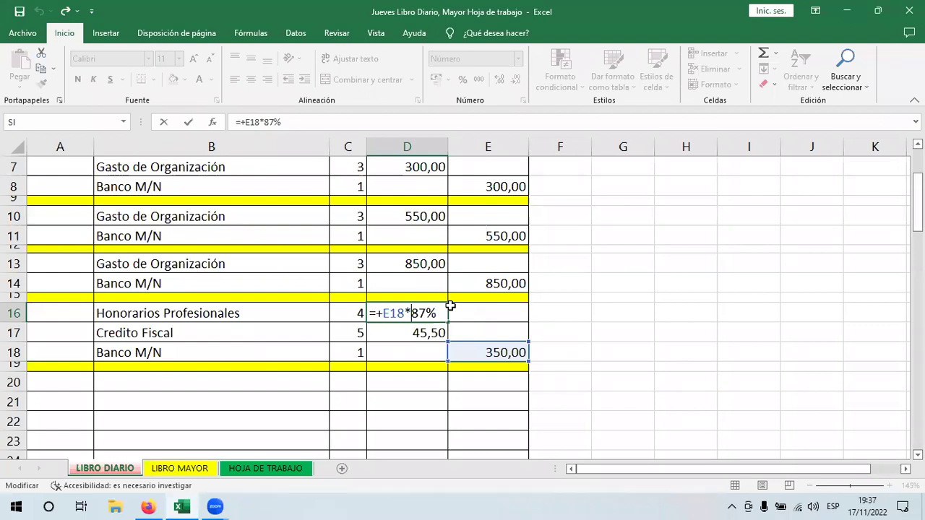
{"action": "key", "text": "Return"}
{"action": "double_click", "coordinate": [421, 332]}
{"action": "key", "text": "Return"}
- Compare the Honorarios Profesionales and Credito Fiscal debits with the Banco M/N credit in E18
{"action": "left_click", "coordinate": [406, 316]}
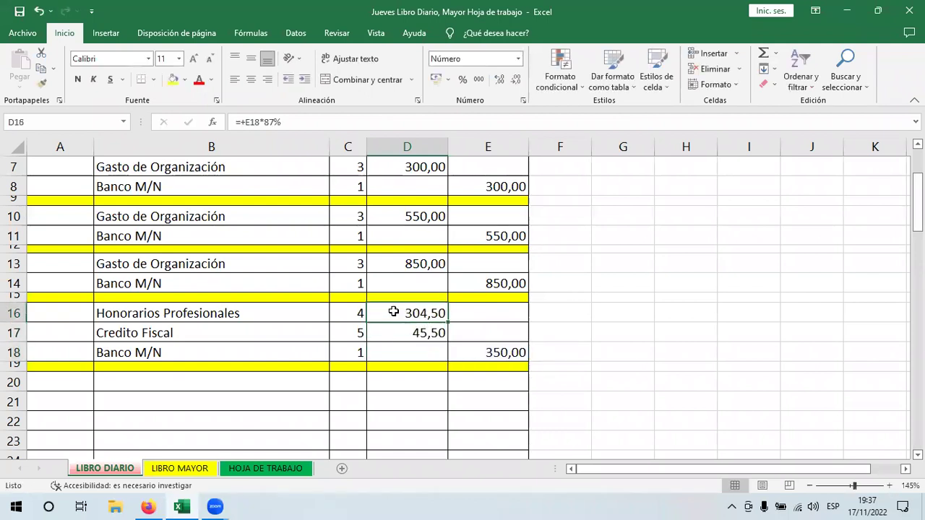
{"action": "left_click_drag", "start_coordinate": [448, 308], "coordinate": [416, 313]}
{"action": "left_click", "coordinate": [409, 331]}
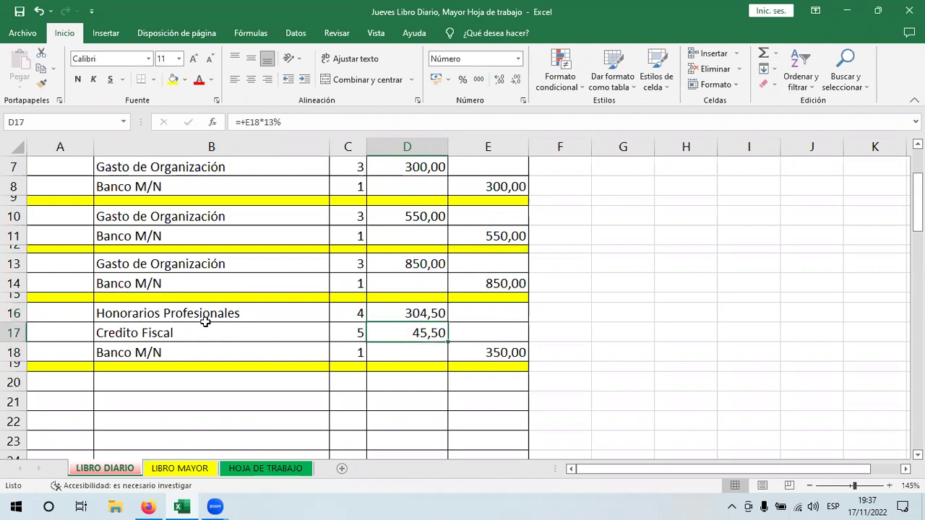
{"action": "left_click", "coordinate": [412, 313]}
{"action": "left_click", "coordinate": [498, 354]}
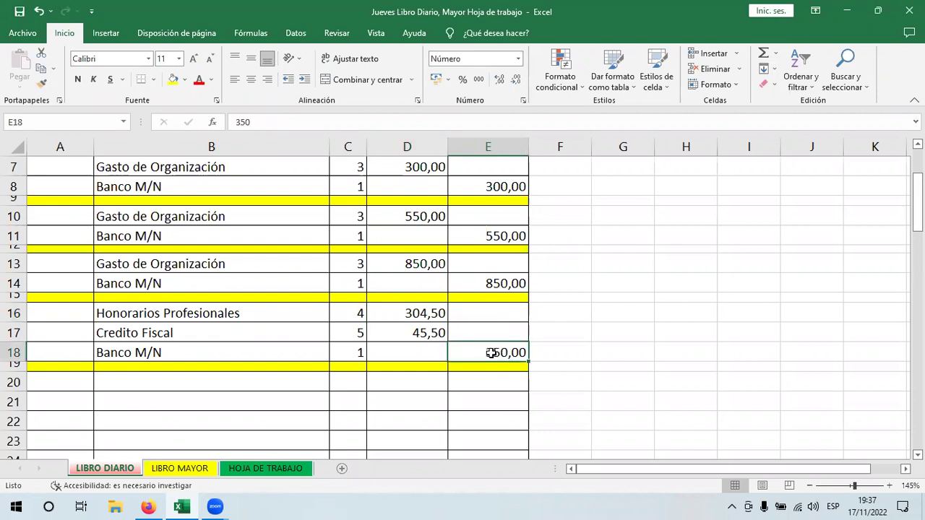
{"action": "double_click", "coordinate": [490, 353]}
{"action": "key", "text": "Return"}
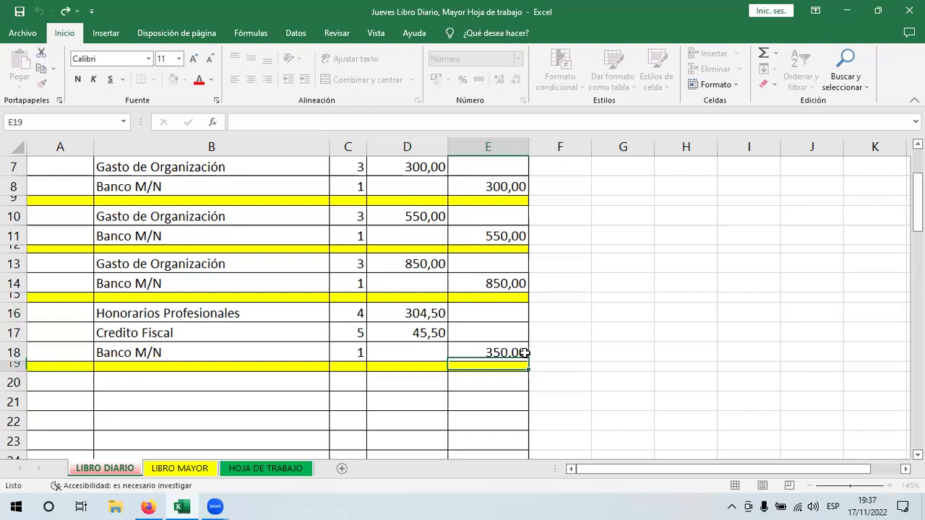
{"action": "left_click", "coordinate": [431, 316]}
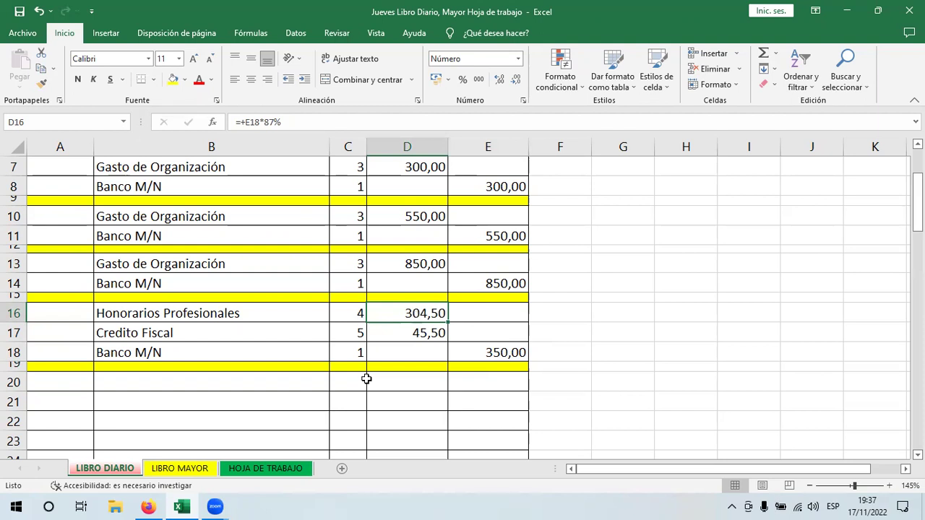
- Return to the legal services invoice in the FACTURAS PDF and check its document type heading again
{"action": "left_click", "coordinate": [148, 507]}
{"action": "left_click_drag", "start_coordinate": [423, 180], "coordinate": [574, 181]}
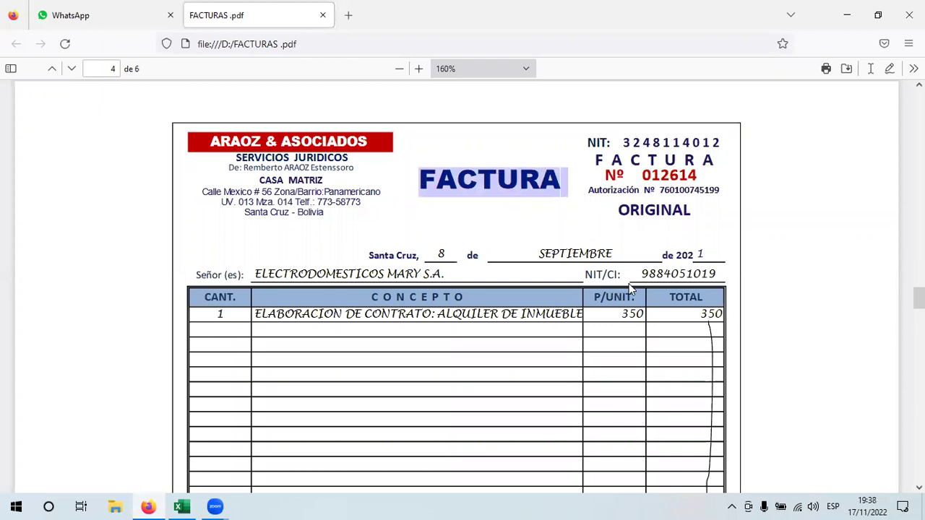
- Examine the issuer details and the FACTURA heading of the legal services invoice on page 4
{"action": "scroll", "coordinate": [807, 271], "scroll_direction": "up", "scroll_amount": 1}
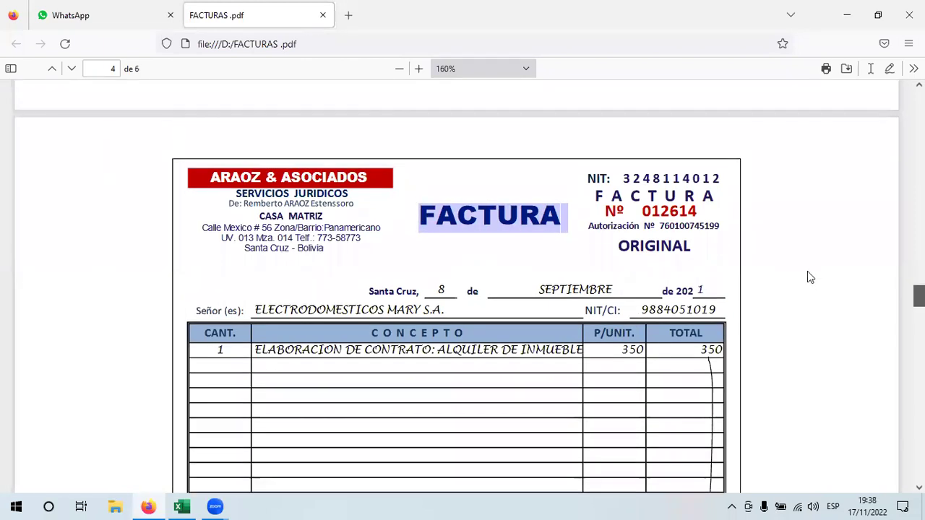
{"action": "left_click", "coordinate": [370, 180]}
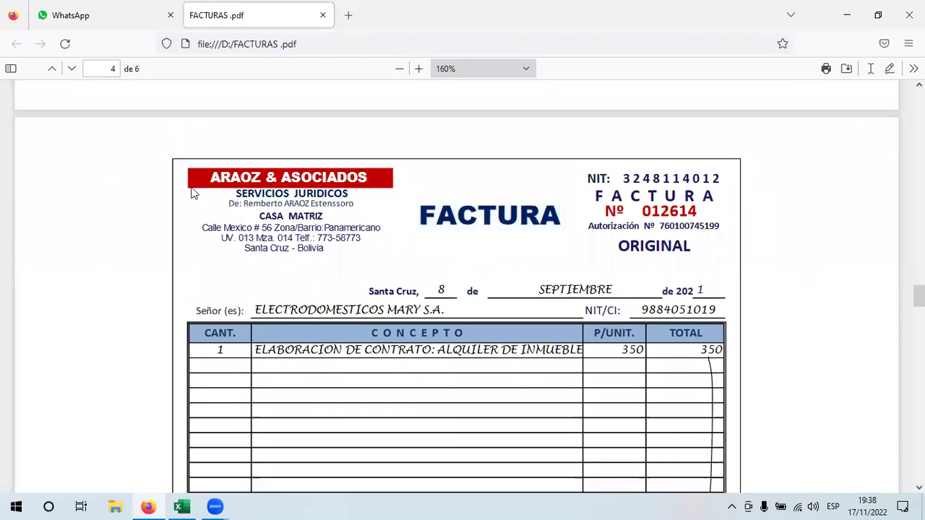
{"action": "left_click_drag", "start_coordinate": [192, 189], "coordinate": [388, 215]}
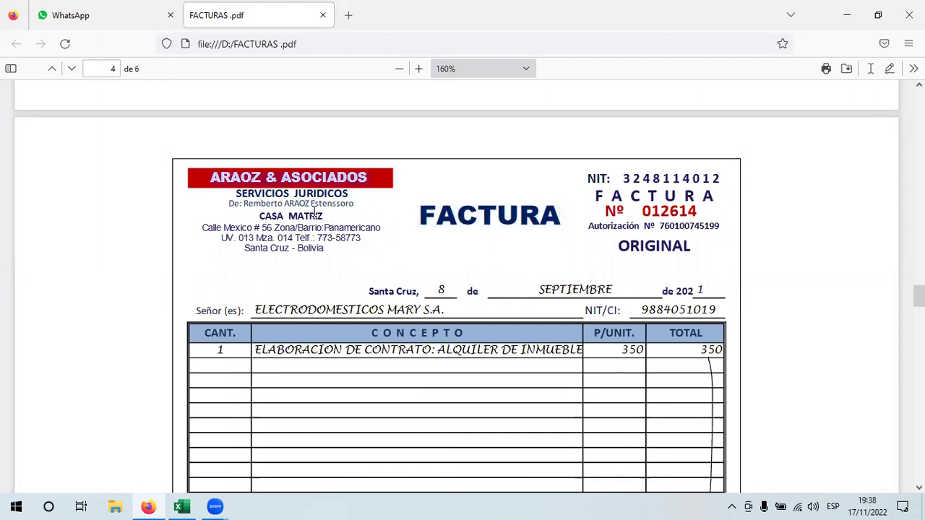
{"action": "left_click", "coordinate": [316, 214]}
{"action": "triple_click", "coordinate": [381, 181]}
{"action": "left_click", "coordinate": [386, 212]}
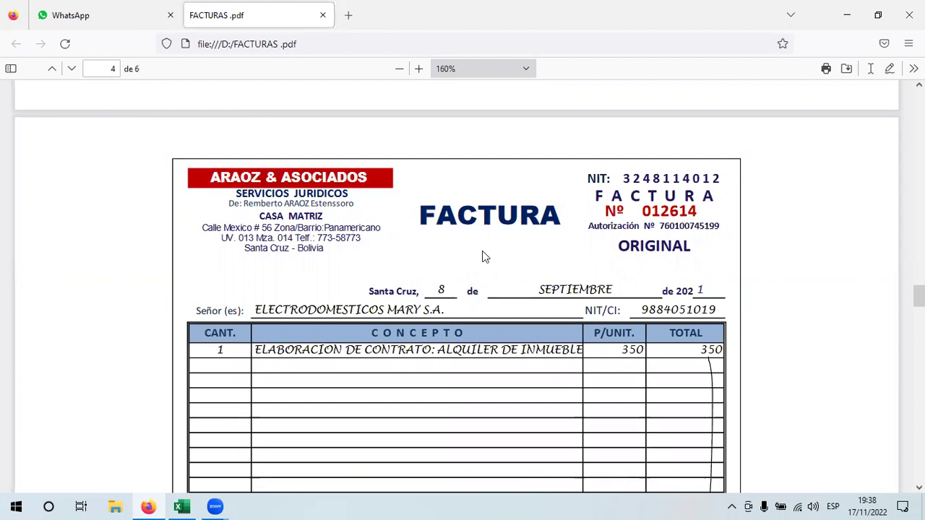
{"action": "double_click", "coordinate": [550, 229]}
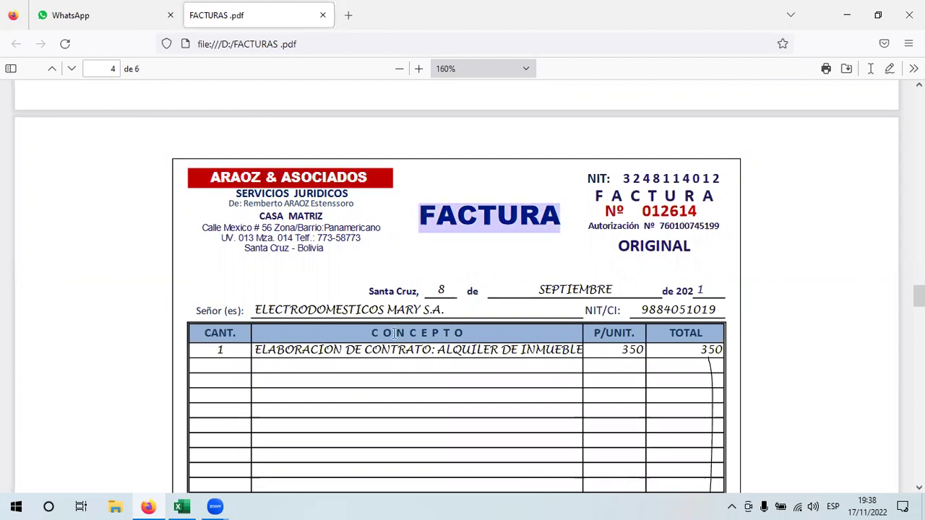
- Examine the legal services invoice's concept, unit price and customer NIT/CI, and recheck its FACTURA heading
{"action": "left_click_drag", "start_coordinate": [255, 348], "coordinate": [574, 347]}
{"action": "left_click", "coordinate": [390, 305]}
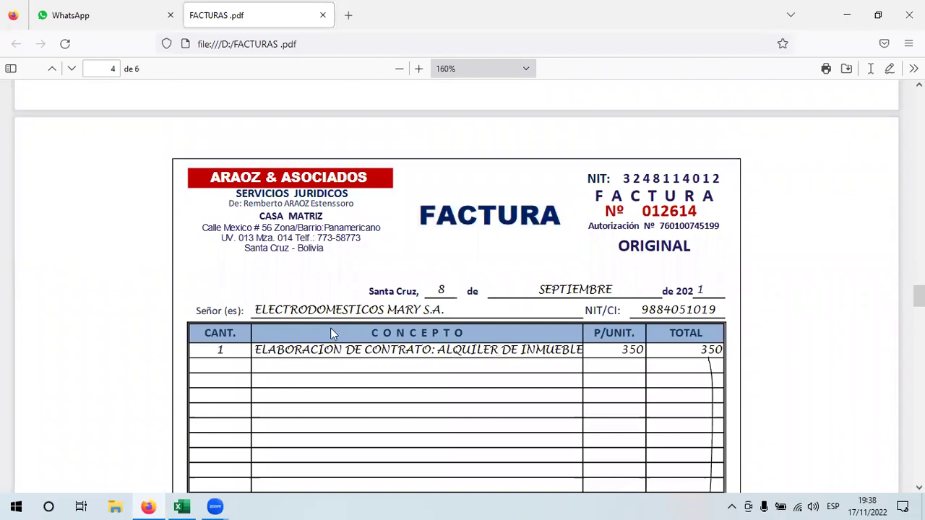
{"action": "left_click_drag", "start_coordinate": [620, 351], "coordinate": [645, 353]}
{"action": "left_click", "coordinate": [466, 348]}
{"action": "double_click", "coordinate": [662, 313]}
{"action": "left_click", "coordinate": [663, 313]}
{"action": "triple_click", "coordinate": [722, 314]}
{"action": "left_click", "coordinate": [383, 217]}
{"action": "left_click_drag", "start_coordinate": [432, 211], "coordinate": [561, 239]}
{"action": "left_click", "coordinate": [565, 241]}
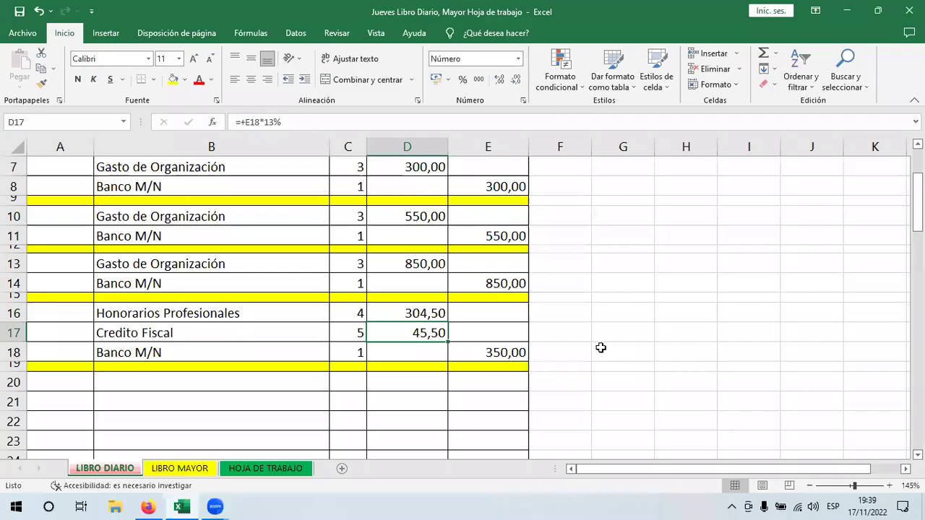
- Switch to Excel, enter "debito fiscal" in G17 beside the journal and move it up to G16
{"action": "key", "text": "alt+Tab"}
{"action": "left_click", "coordinate": [626, 337]}
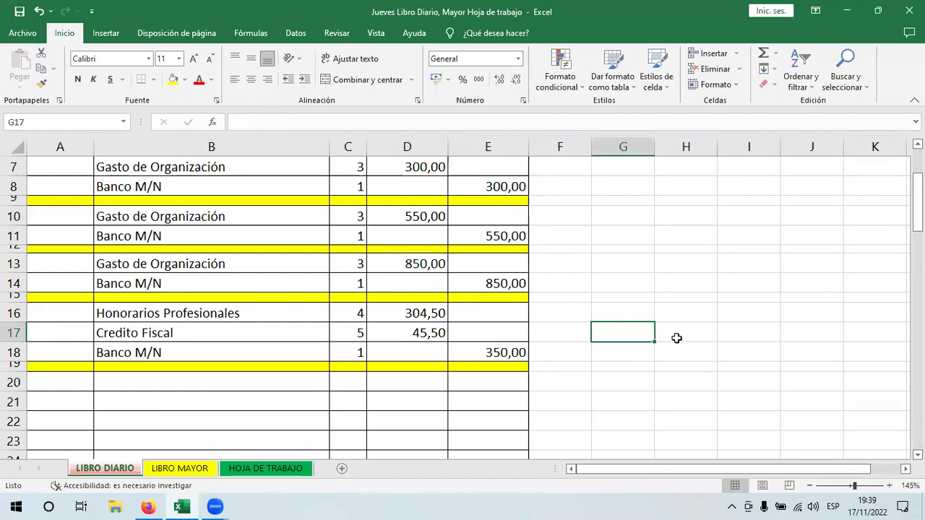
{"action": "type", "text": "debito fi"}
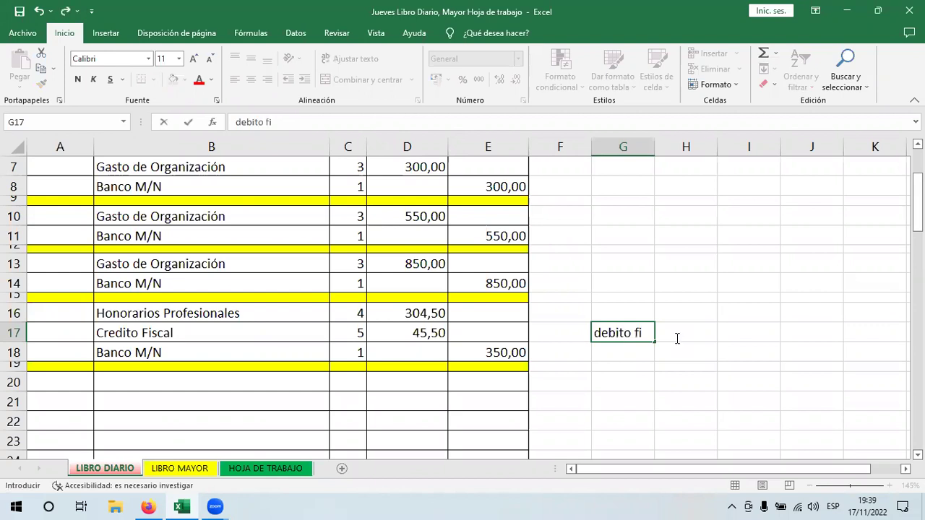
{"action": "type", "text": "scal"}
{"action": "key", "text": "Return"}
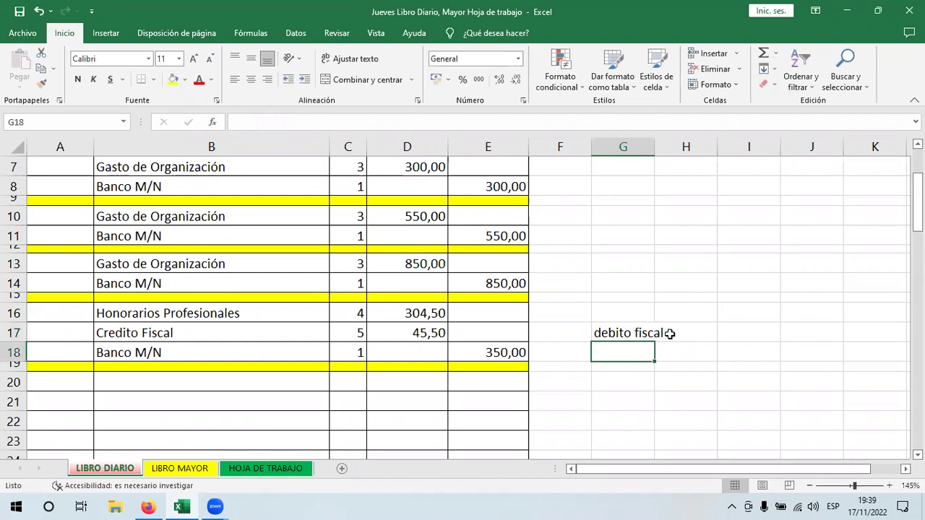
{"action": "left_click", "coordinate": [617, 338]}
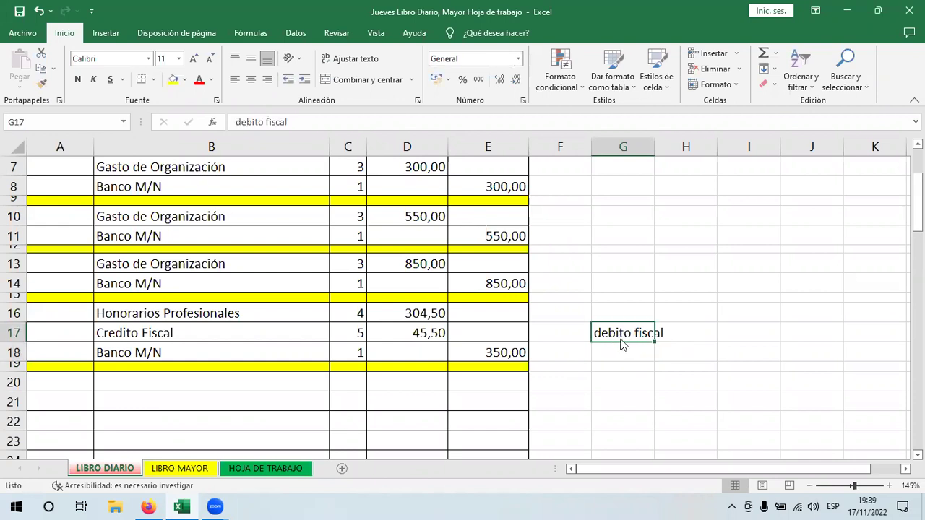
{"action": "left_click_drag", "start_coordinate": [621, 342], "coordinate": [621, 324]}
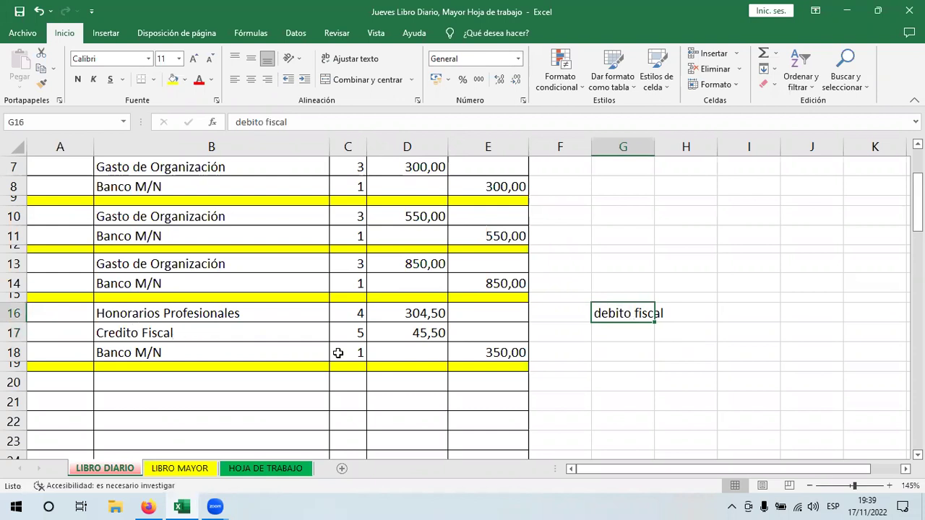
- Copy the Credito Fiscal account name from B17 to G17 and move G16:G17 to B20:B21 in the journal
{"action": "left_click", "coordinate": [613, 334]}
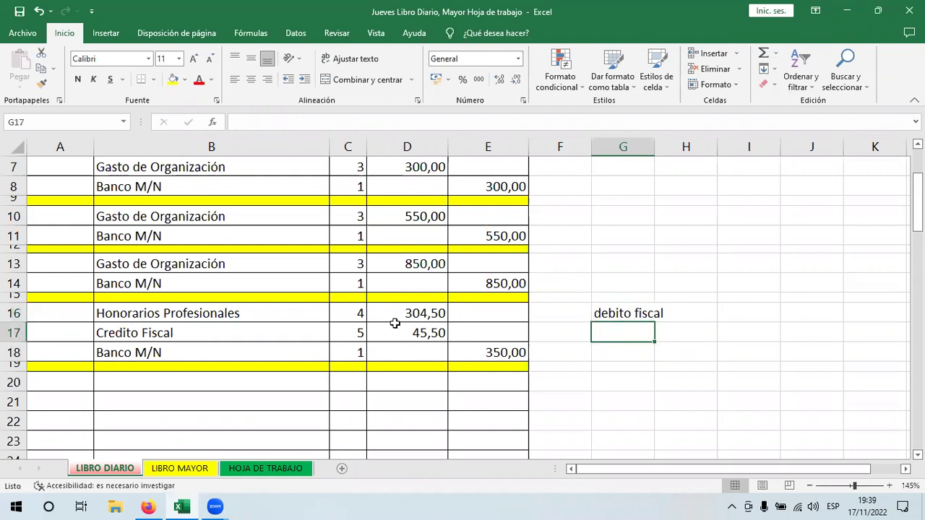
{"action": "left_click", "coordinate": [160, 332]}
{"action": "left_click", "coordinate": [42, 69]}
{"action": "left_click", "coordinate": [613, 327]}
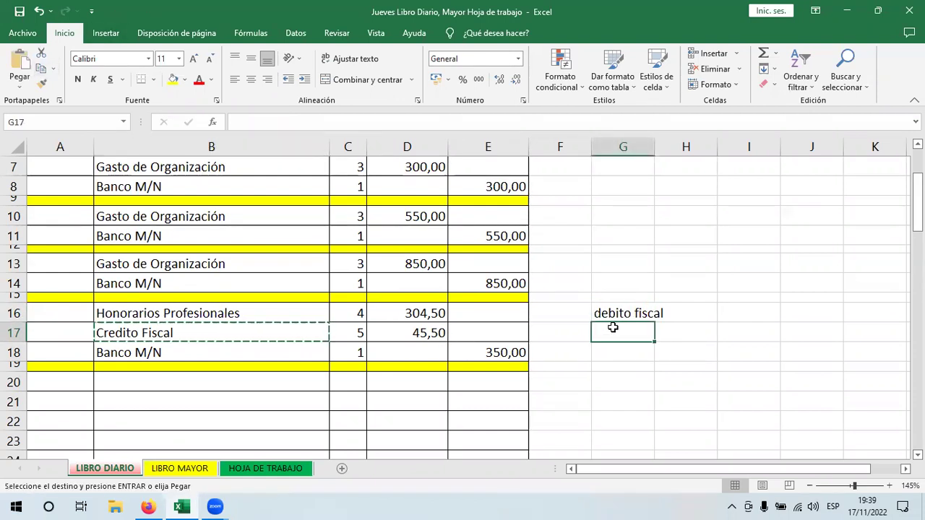
{"action": "key", "text": "Return"}
{"action": "left_click_drag", "start_coordinate": [608, 311], "coordinate": [173, 401]}
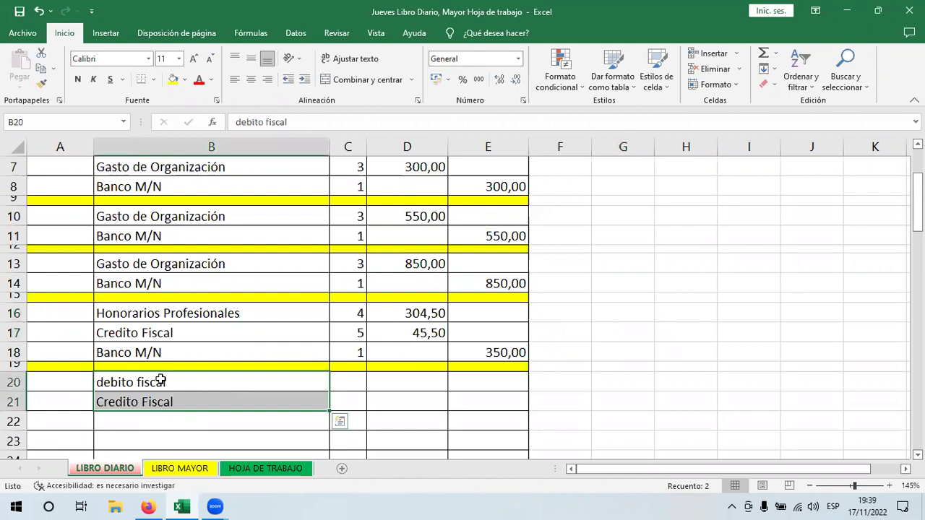
- Enter a debit of 8000 for debito fiscal in D20
{"action": "left_click", "coordinate": [408, 381]}
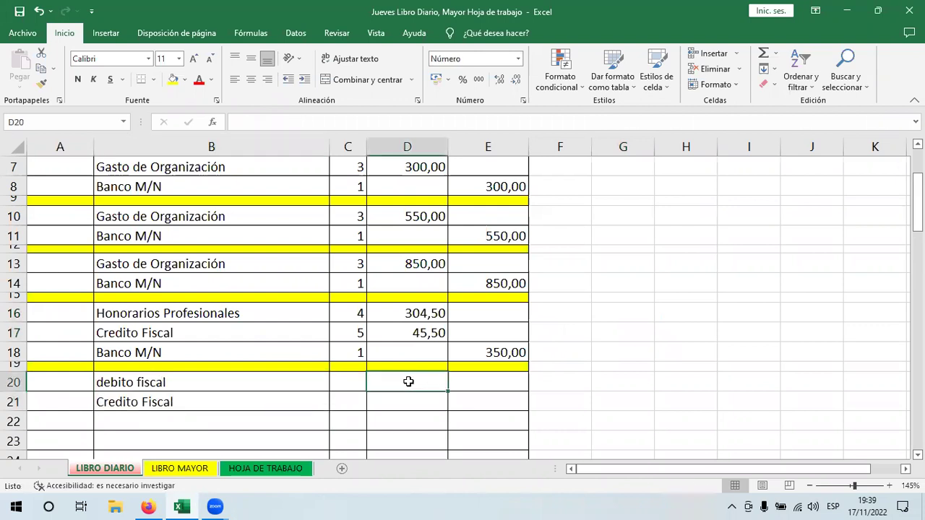
{"action": "type", "text": "8000"}
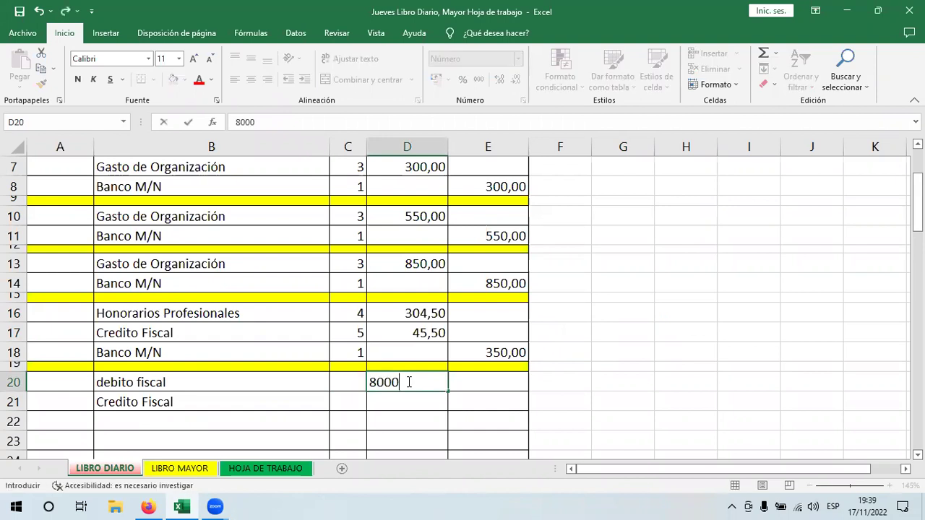
{"action": "key", "text": "Return"}
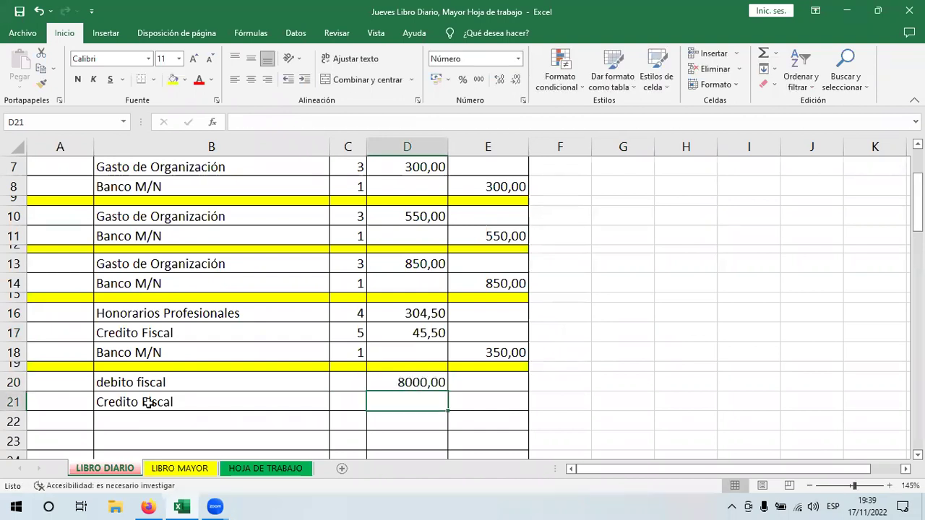
{"action": "key", "text": "Right"}
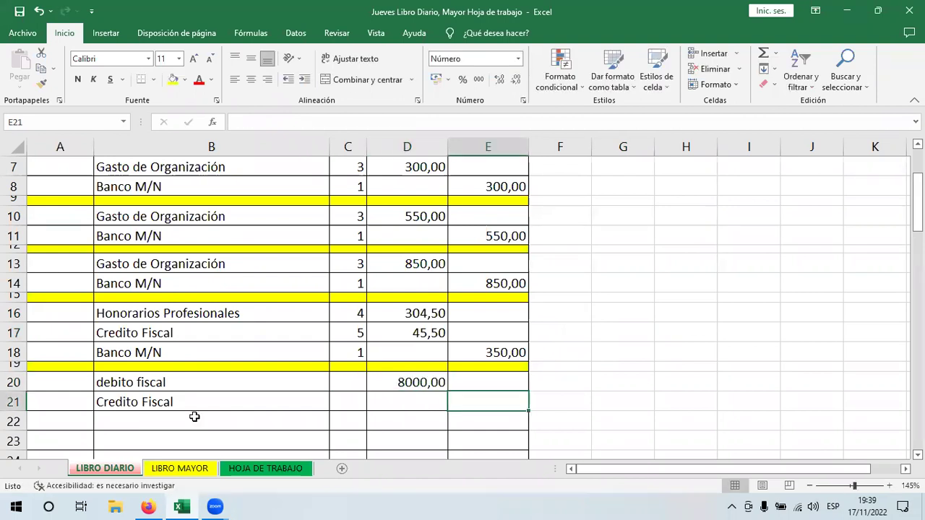
- Credit Credito Fiscal in E21 with a formula referencing the debit in D17
{"action": "left_click", "coordinate": [432, 332]}
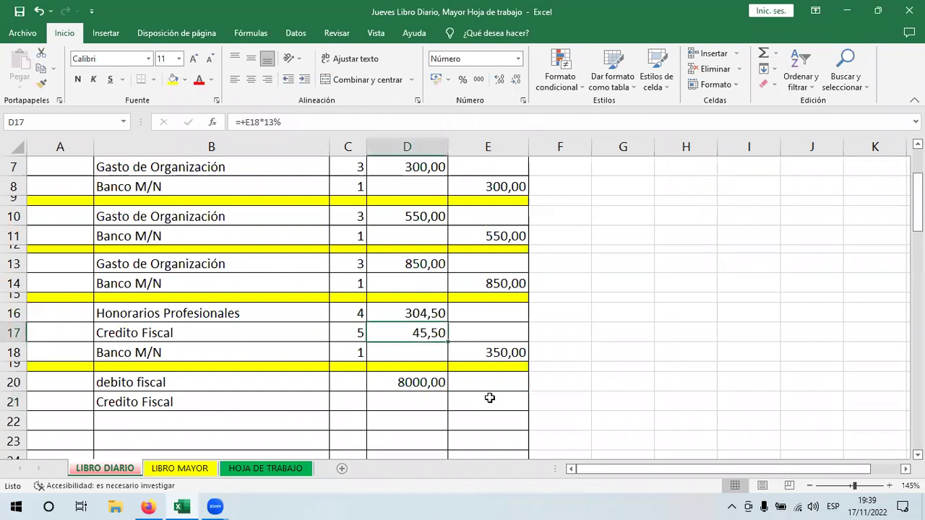
{"action": "left_click", "coordinate": [489, 399]}
{"action": "type", "text": "+"}
{"action": "left_click", "coordinate": [429, 332]}
{"action": "key", "text": "Return"}
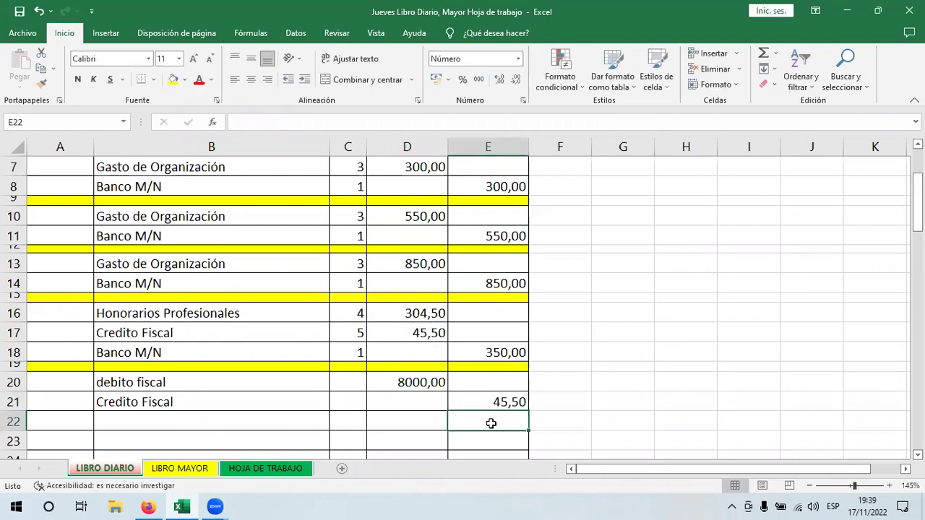
- Enter the formula +D20-E21 in E22 to calculate the remaining credit
{"action": "type", "text": "+"}
{"action": "left_click", "coordinate": [392, 387]}
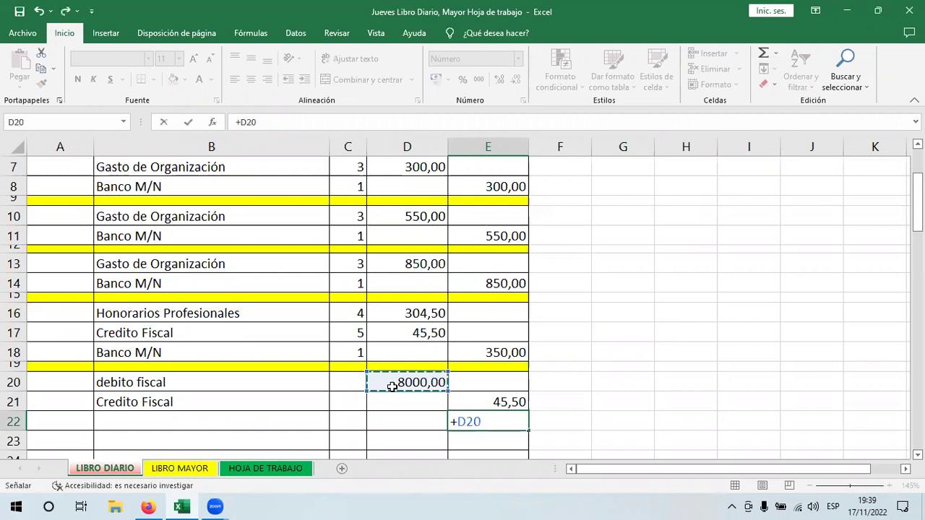
{"action": "type", "text": "-"}
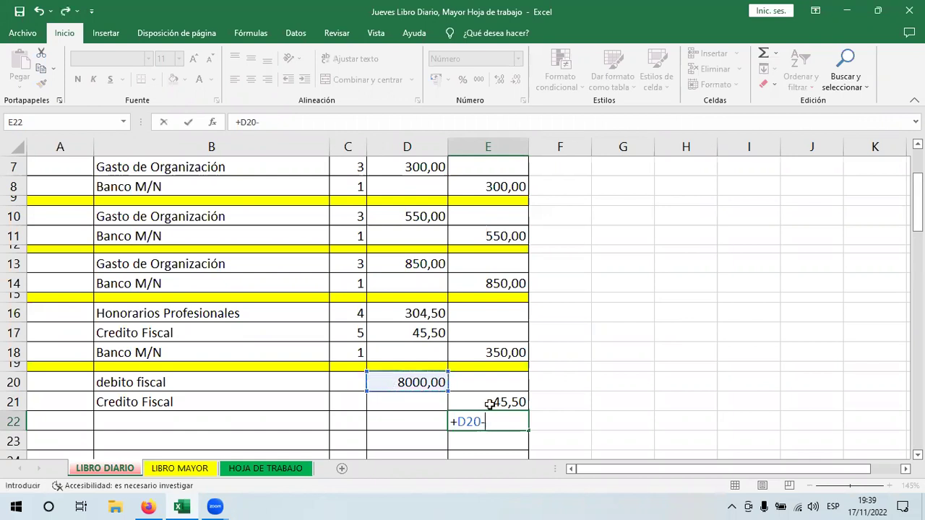
{"action": "left_click", "coordinate": [494, 403]}
{"action": "key", "text": "Return"}
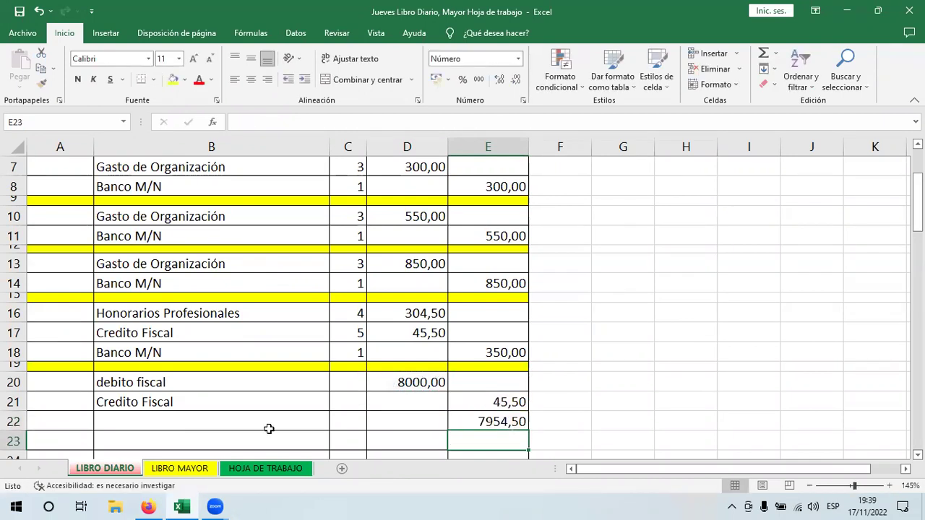
- Copy the Banco M/N account name and its code 1 from B18:C18 to B22:C22
{"action": "key", "text": "Up"}
{"action": "key", "text": "Left"}
{"action": "key", "text": "Left"}
{"action": "key", "text": "Left"}
{"action": "left_click", "coordinate": [154, 349]}
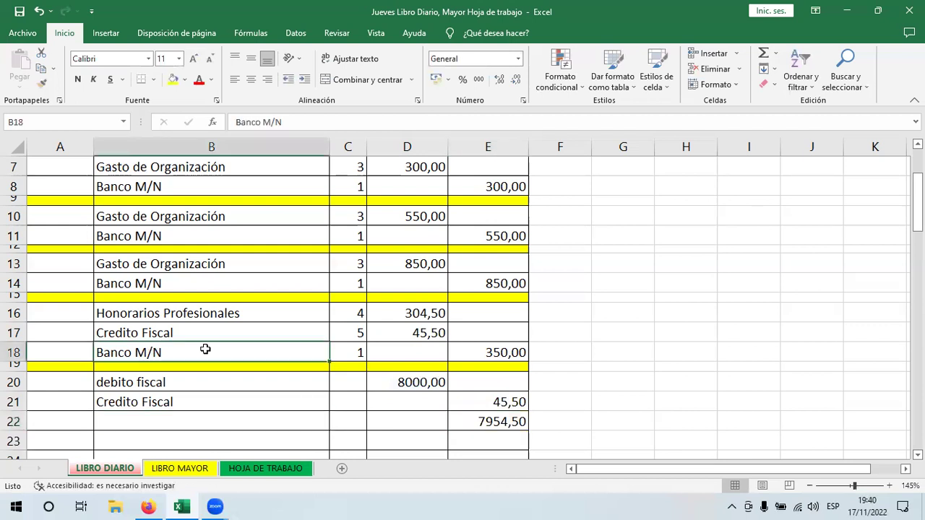
{"action": "left_click", "coordinate": [335, 344], "text": "shift"}
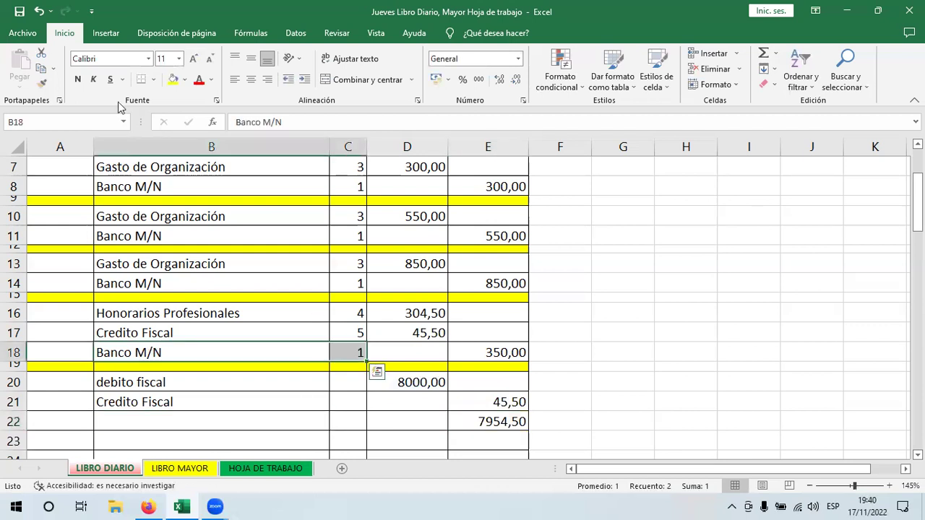
{"action": "key", "text": "ctrl+c"}
{"action": "left_click", "coordinate": [186, 420]}
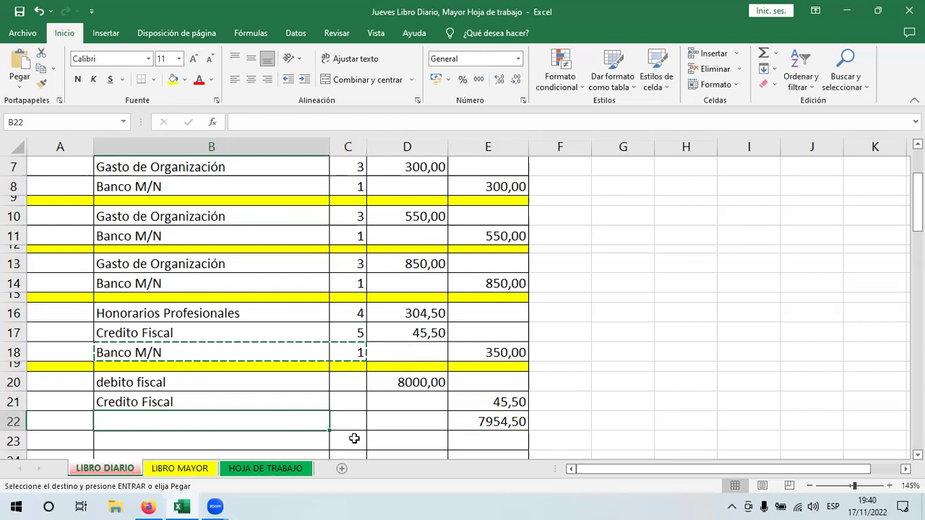
{"action": "key", "text": "Return"}
{"action": "left_click", "coordinate": [499, 421]}
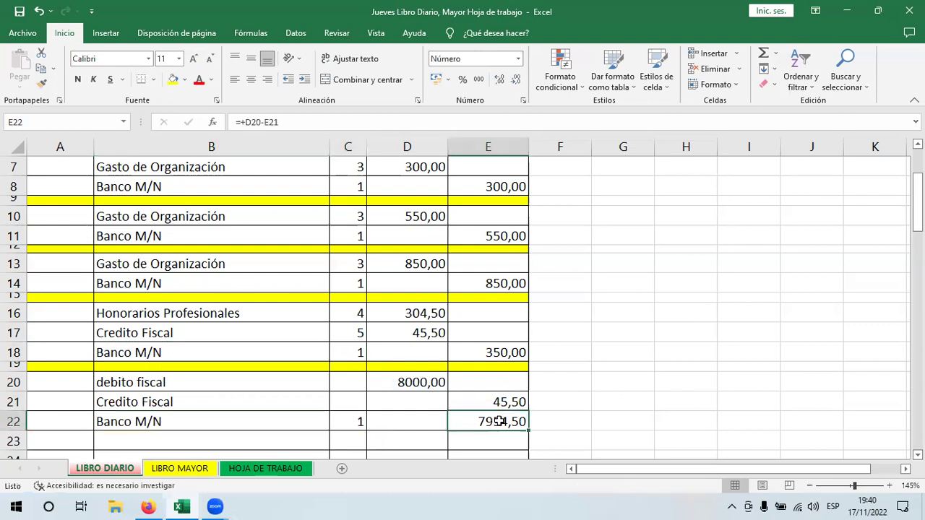
- Switch to the FACTURAS PDF and review the earlier invoices on pages 3 and 2 in relation to Credito Fiscal
{"action": "left_click", "coordinate": [204, 332]}
{"action": "left_click", "coordinate": [148, 507]}
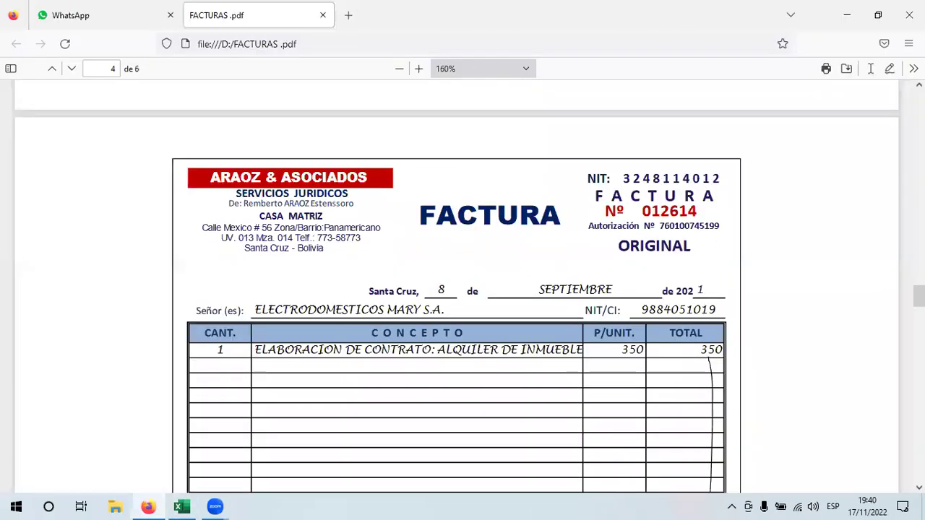
{"action": "scroll", "coordinate": [709, 316], "scroll_direction": "up", "scroll_amount": 10}
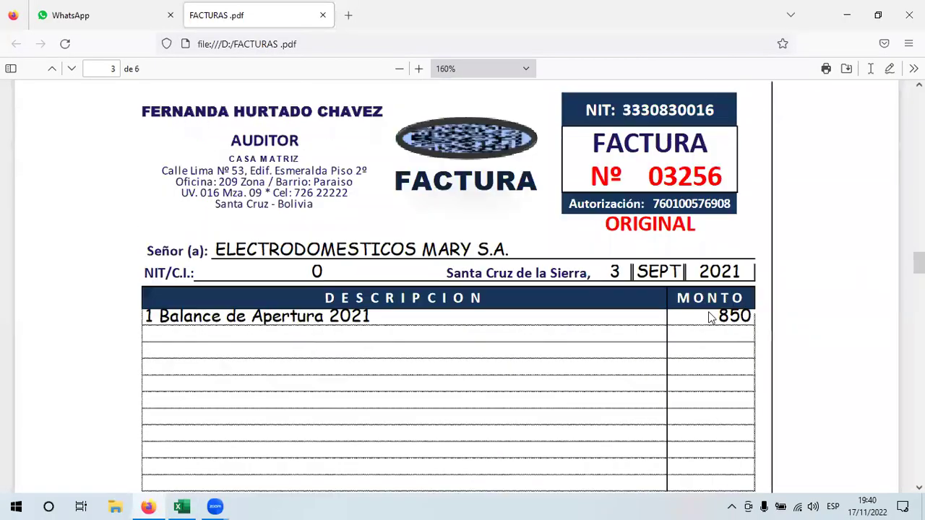
{"action": "left_click_drag", "start_coordinate": [919, 262], "coordinate": [918, 206]}
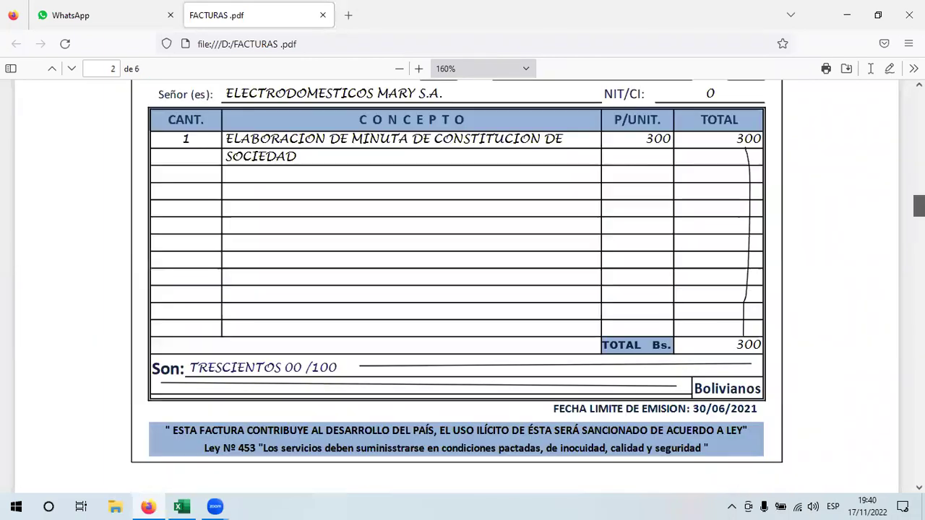
{"action": "scroll", "coordinate": [433, 363], "scroll_direction": "down", "scroll_amount": 3}
- Return to Excel and examine the Credito Fiscal and Banco M/N formulas in E21:E22 and the debito fiscal debit in D20
{"action": "left_click", "coordinate": [181, 507]}
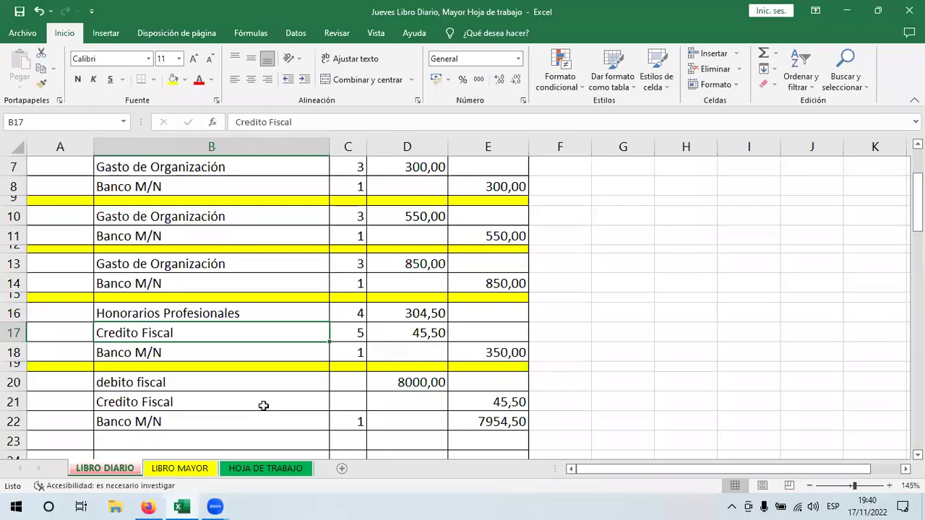
{"action": "left_click", "coordinate": [463, 395]}
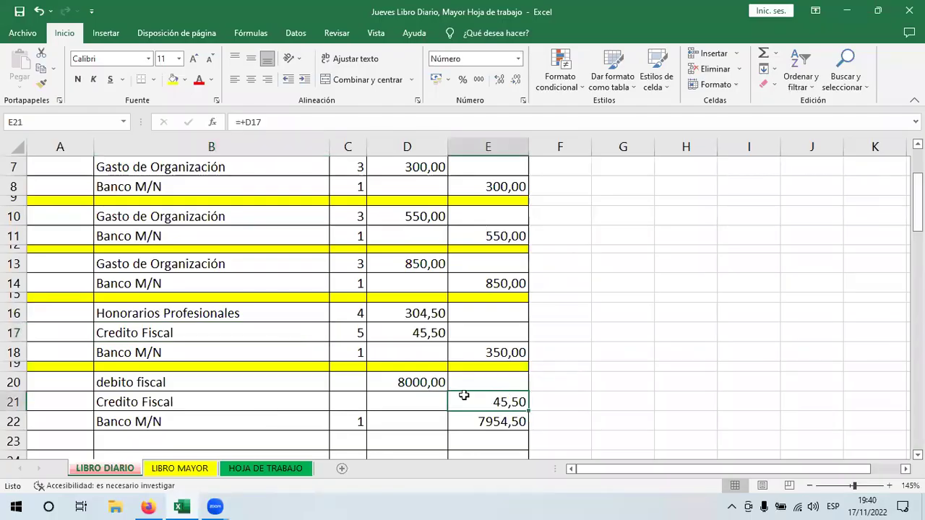
{"action": "left_click", "coordinate": [493, 427]}
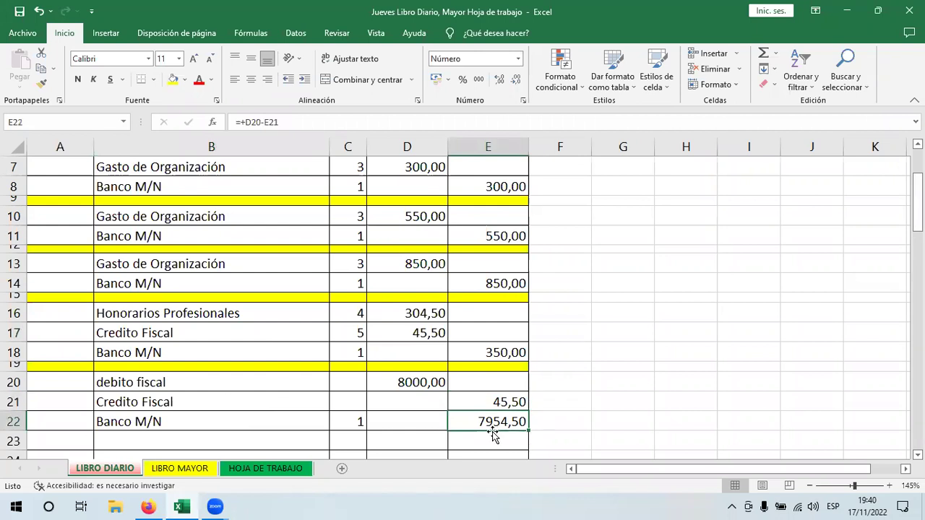
{"action": "key", "text": "Up"}
{"action": "key", "text": "Up"}
{"action": "key", "text": "Left"}
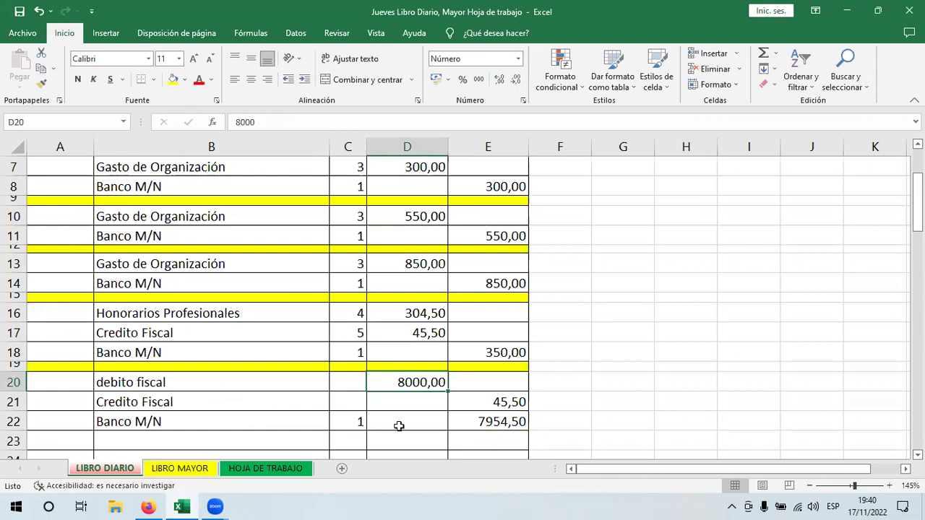
- Check the Credito Fiscal reference in E21 and set the Credito Fiscal debit in D17 to 7500
{"action": "left_click", "coordinate": [502, 401]}
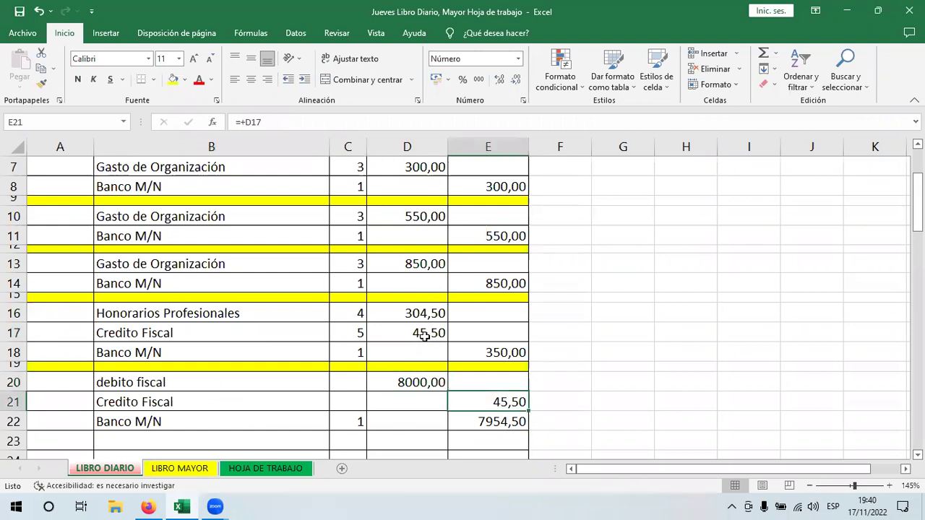
{"action": "left_click", "coordinate": [430, 336]}
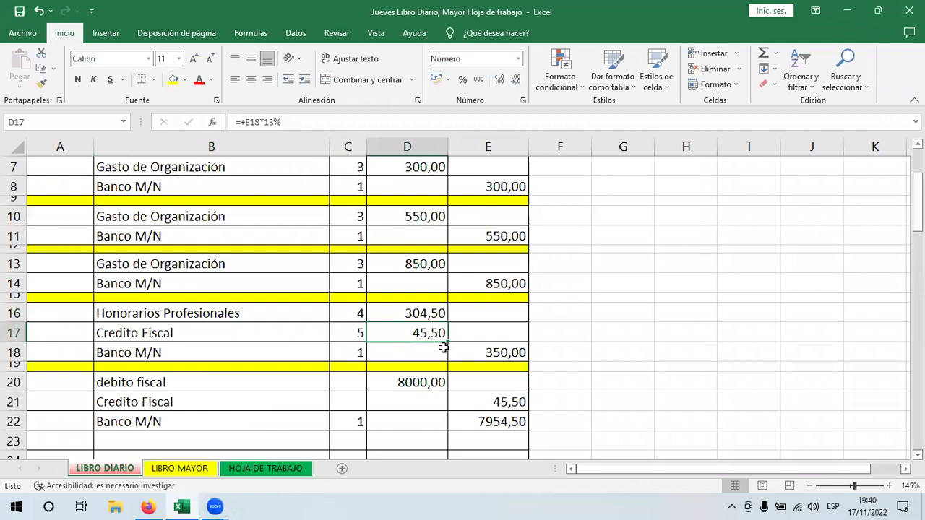
{"action": "type", "text": "8"}
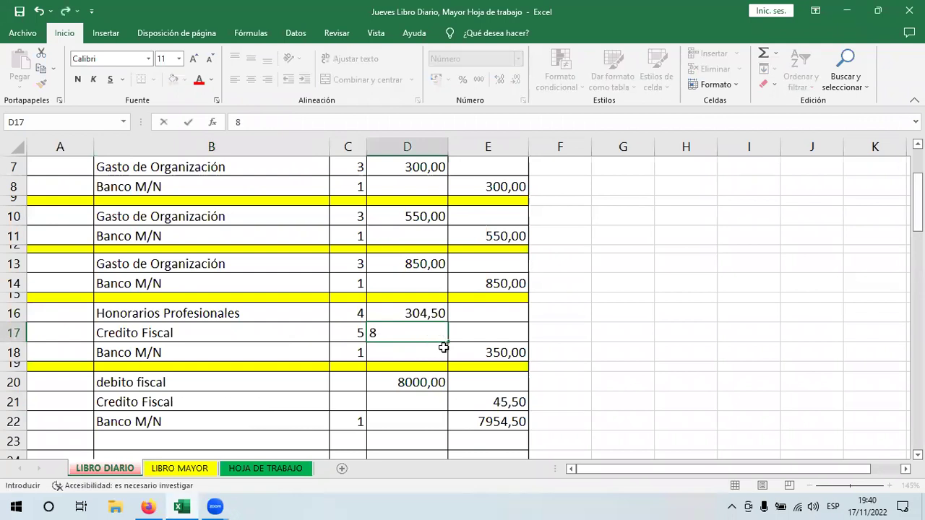
{"action": "type", "text": "500"}
{"action": "key", "text": "BackSpace"}
{"action": "key", "text": "BackSpace"}
{"action": "key", "text": "BackSpace"}
{"action": "key", "text": "BackSpace"}
{"action": "type", "text": "7500"}
{"action": "key", "text": "Return"}
- Examine the Banco M/N balance in E22 and the Credito Fiscal offset in row 21 against the amount in D17
{"action": "left_click", "coordinate": [519, 424]}
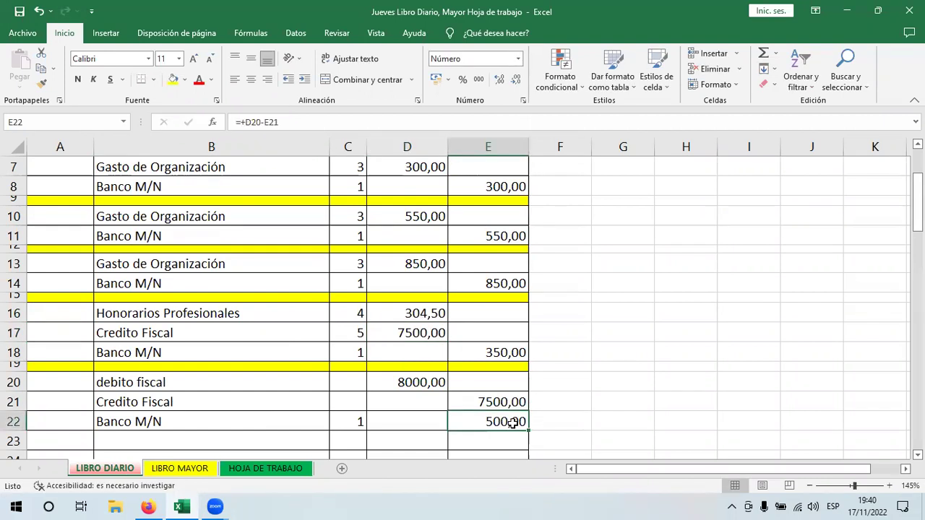
{"action": "left_click_drag", "start_coordinate": [182, 424], "coordinate": [506, 429]}
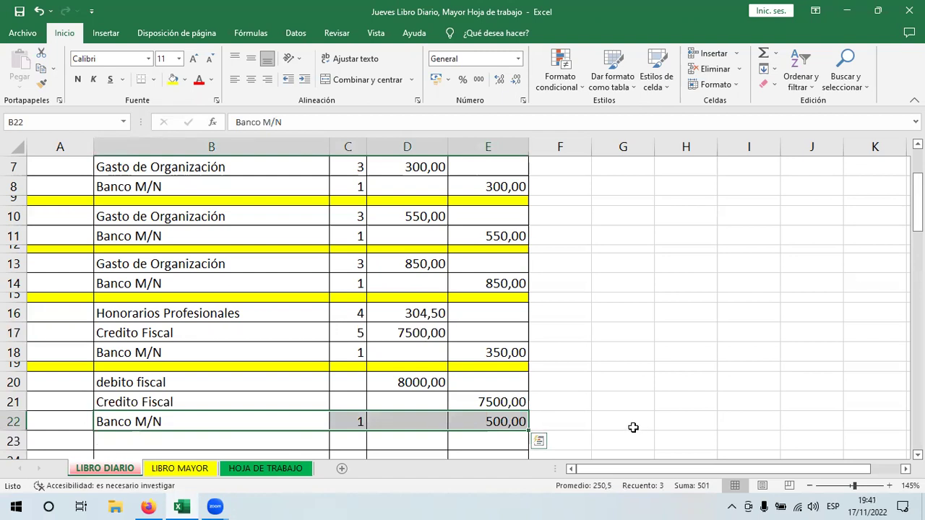
{"action": "left_click", "coordinate": [412, 333]}
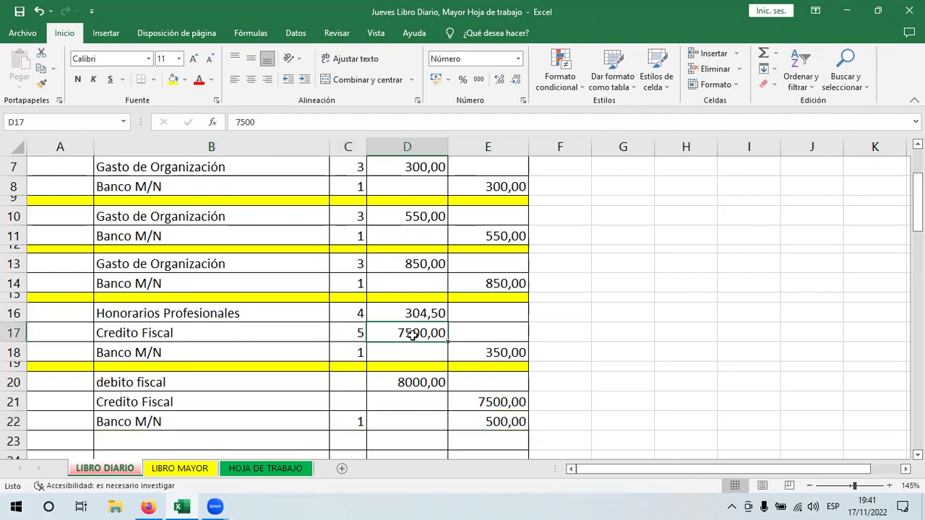
{"action": "left_click", "coordinate": [480, 352]}
{"action": "left_click", "coordinate": [200, 337]}
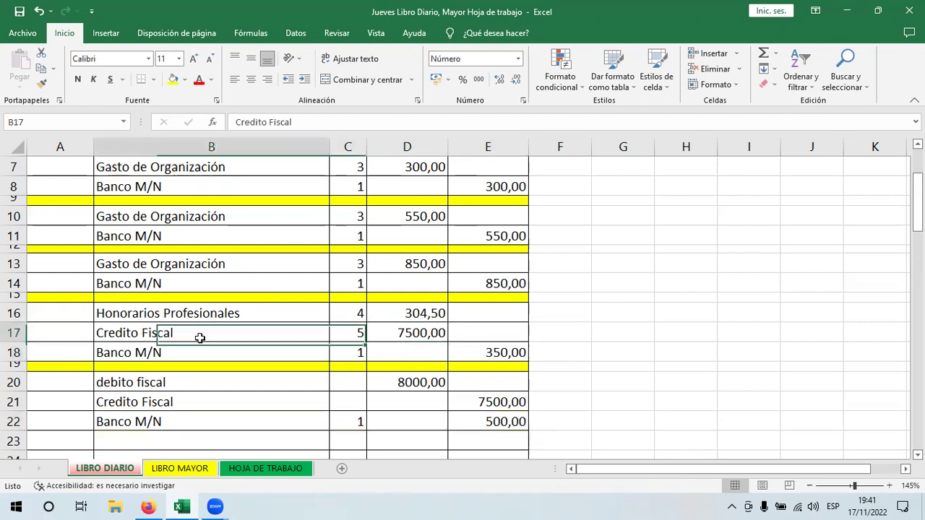
{"action": "left_click", "coordinate": [405, 333]}
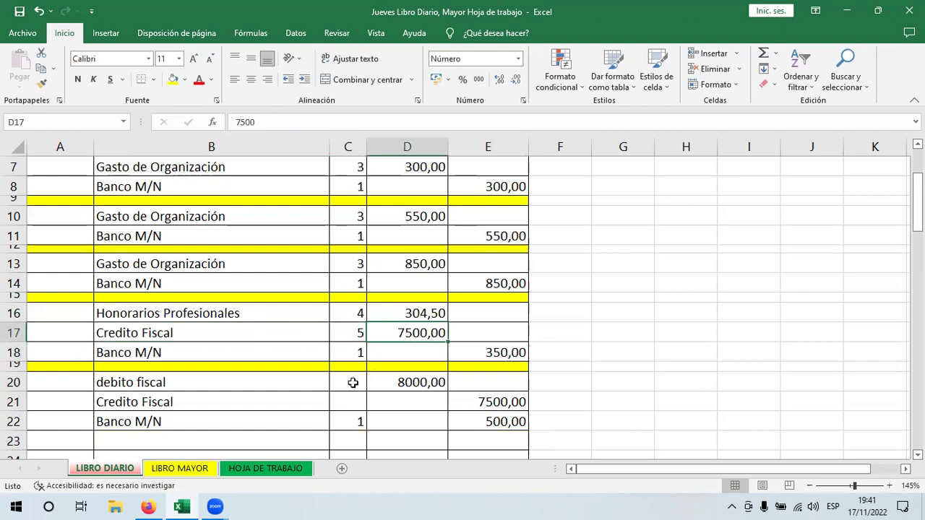
{"action": "left_click", "coordinate": [135, 419]}
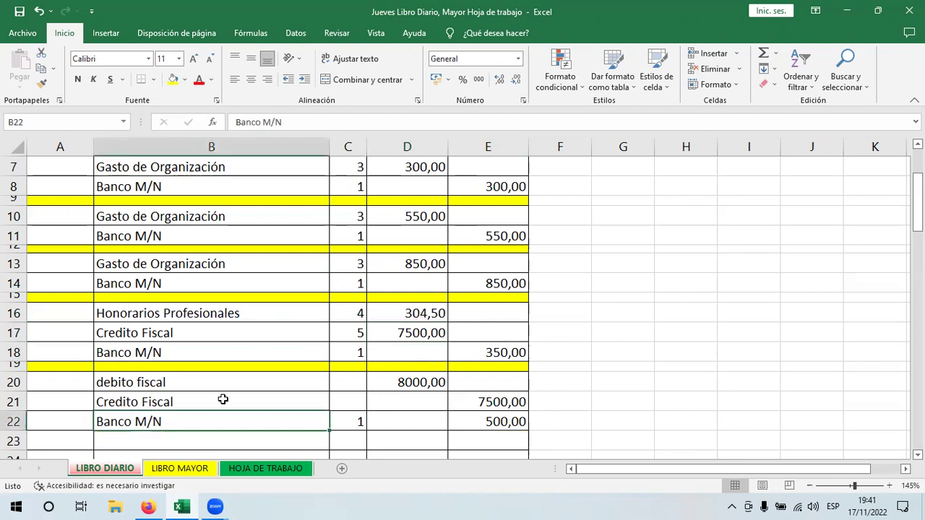
{"action": "left_click", "coordinate": [215, 402]}
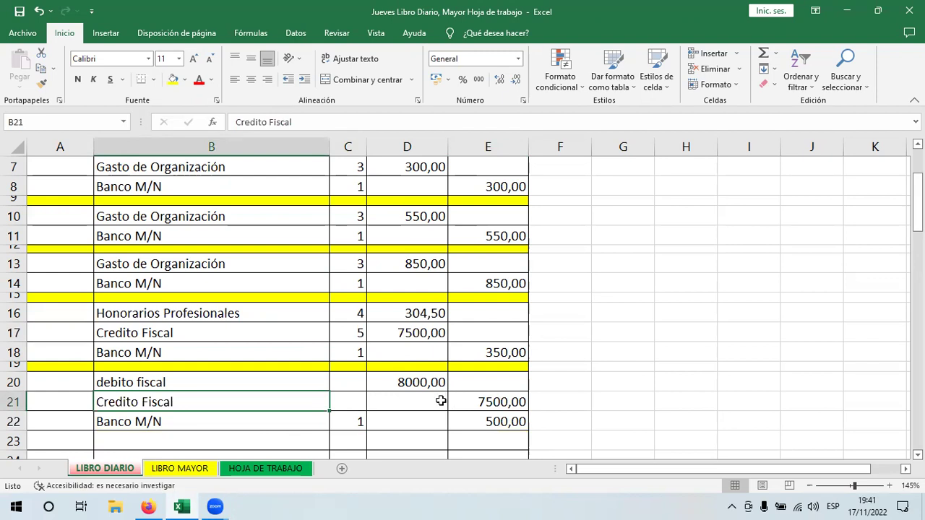
{"action": "left_click", "coordinate": [479, 405]}
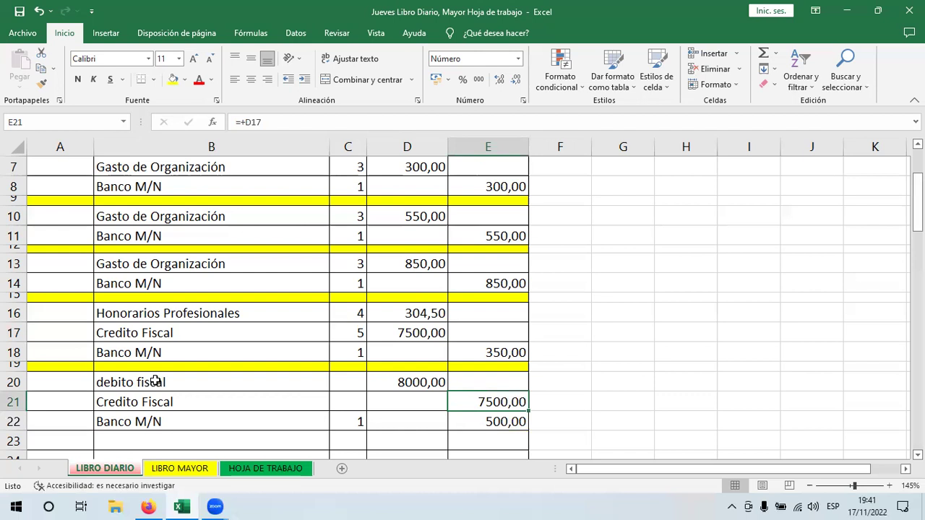
- Undo the last change to D17 and clear the sample debito fiscal entry in B20:E22
{"action": "left_click", "coordinate": [40, 11]}
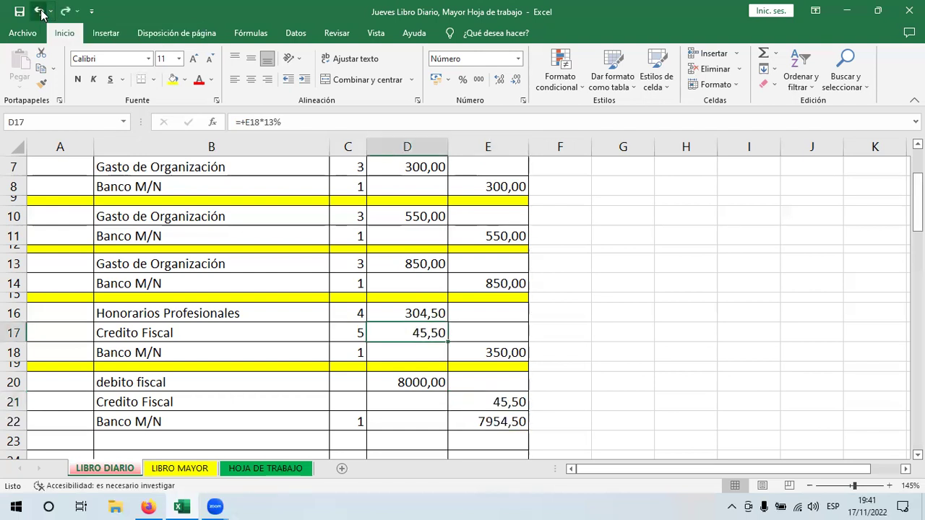
{"action": "left_click_drag", "start_coordinate": [316, 382], "coordinate": [496, 422]}
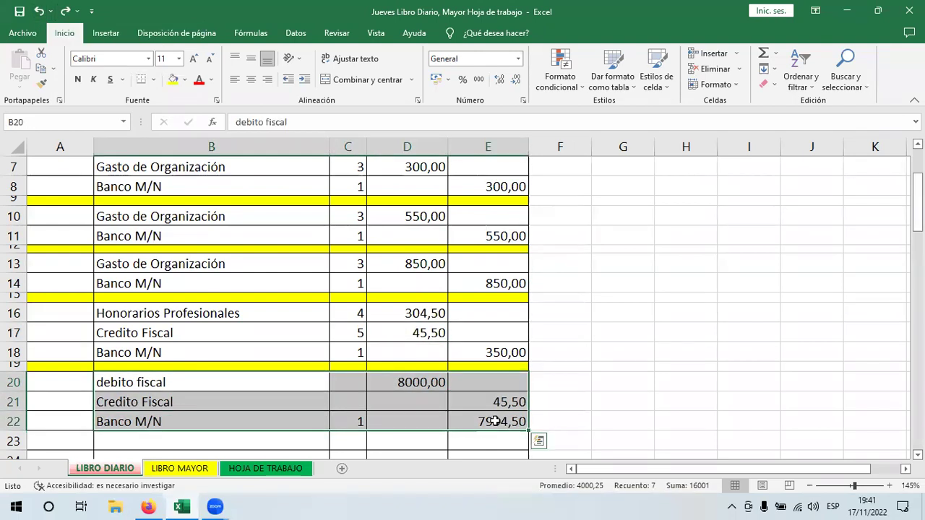
{"action": "key", "text": "Delete"}
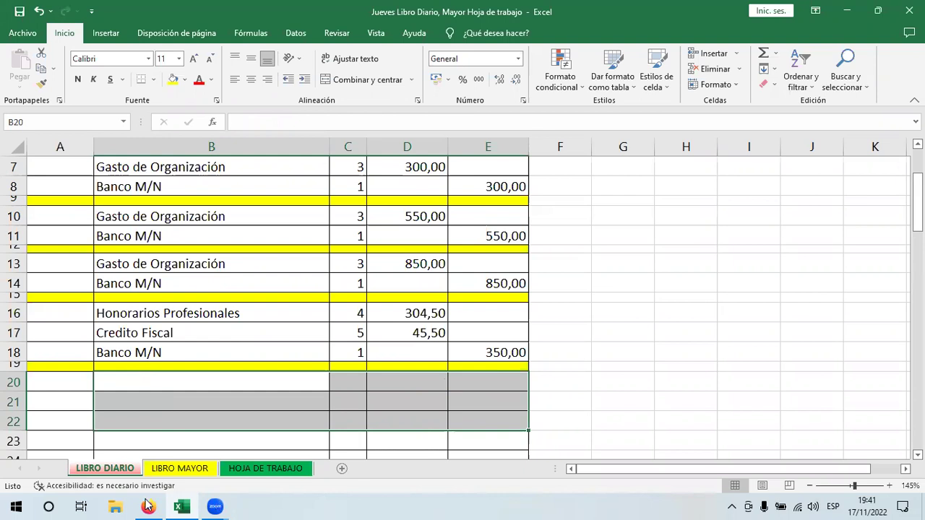
- Switch to the FACTURAS PDF and review the invoices on pages 2 to 4, marking the day on the page 4 invoice
{"action": "key", "text": "alt+Tab"}
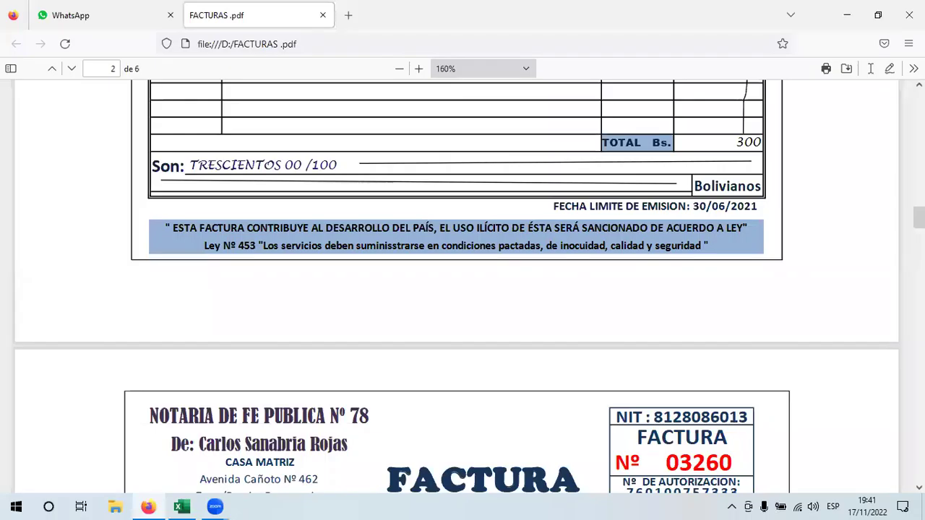
{"action": "scroll", "coordinate": [456, 289], "scroll_direction": "up", "scroll_amount": 5}
{"action": "scroll", "coordinate": [455, 289], "scroll_direction": "down", "scroll_amount": 10}
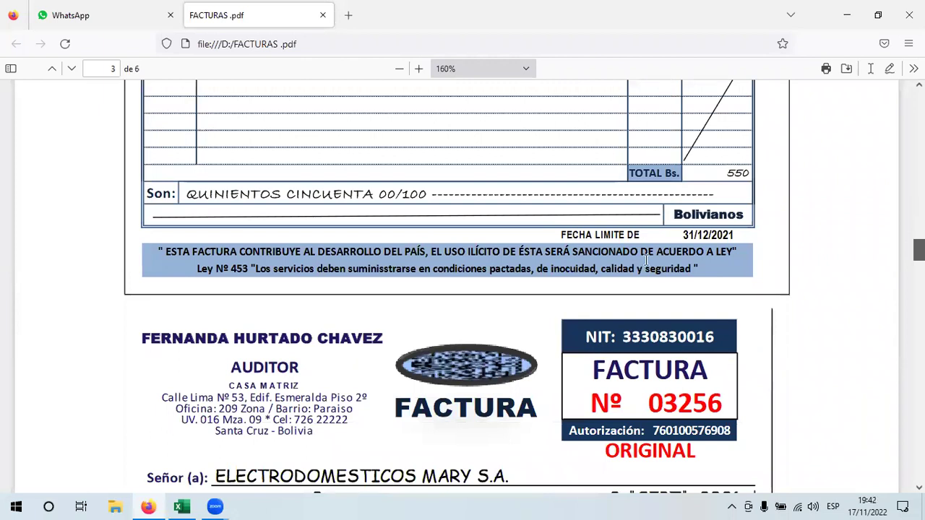
{"action": "scroll", "coordinate": [403, 165], "scroll_direction": "down", "scroll_amount": 10}
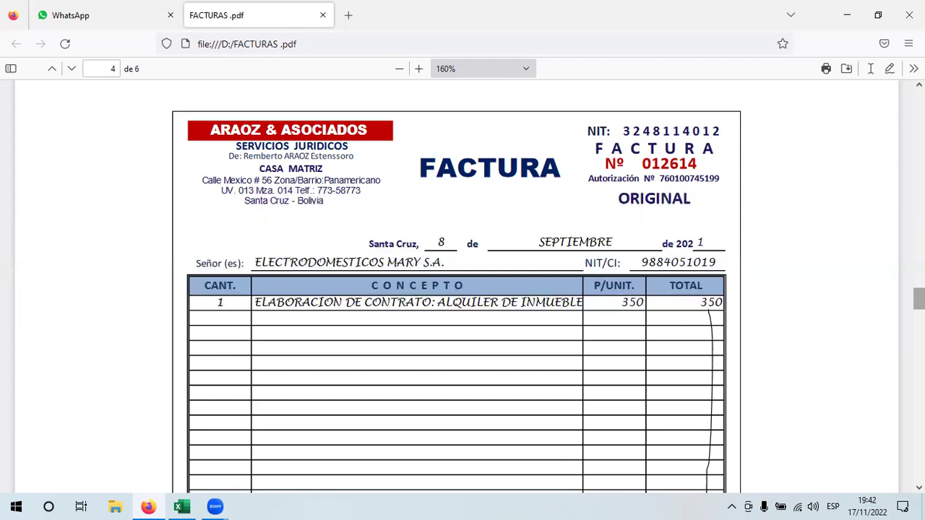
{"action": "scroll", "coordinate": [457, 286], "scroll_direction": "up", "scroll_amount": 5}
{"action": "scroll", "coordinate": [456, 287], "scroll_direction": "up", "scroll_amount": 3}
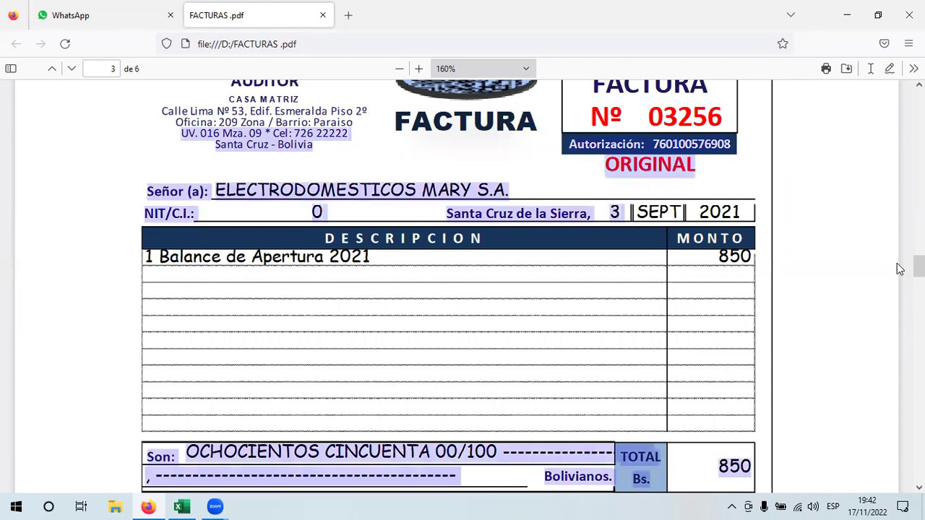
{"action": "scroll", "coordinate": [452, 322], "scroll_direction": "down", "scroll_amount": 5}
{"action": "scroll", "coordinate": [448, 318], "scroll_direction": "down", "scroll_amount": 1}
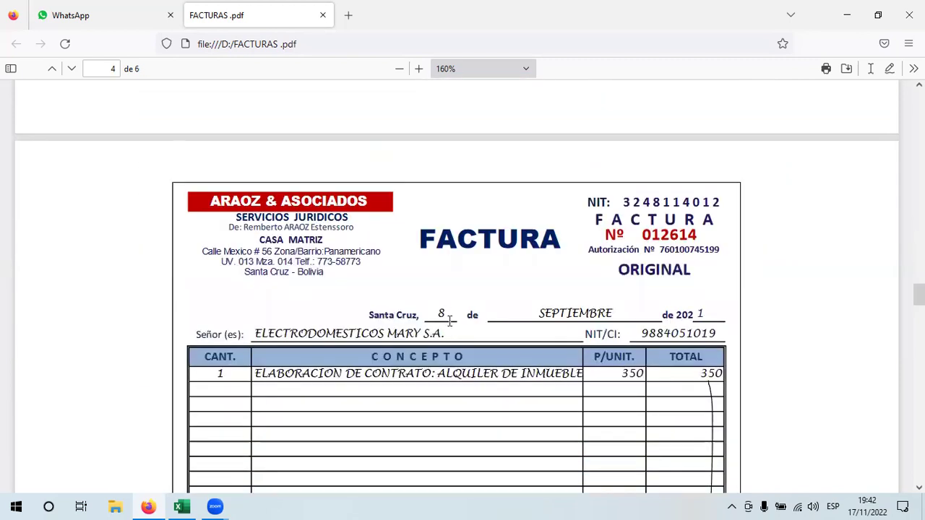
{"action": "left_click", "coordinate": [441, 311]}
{"action": "type", "text": "8"}
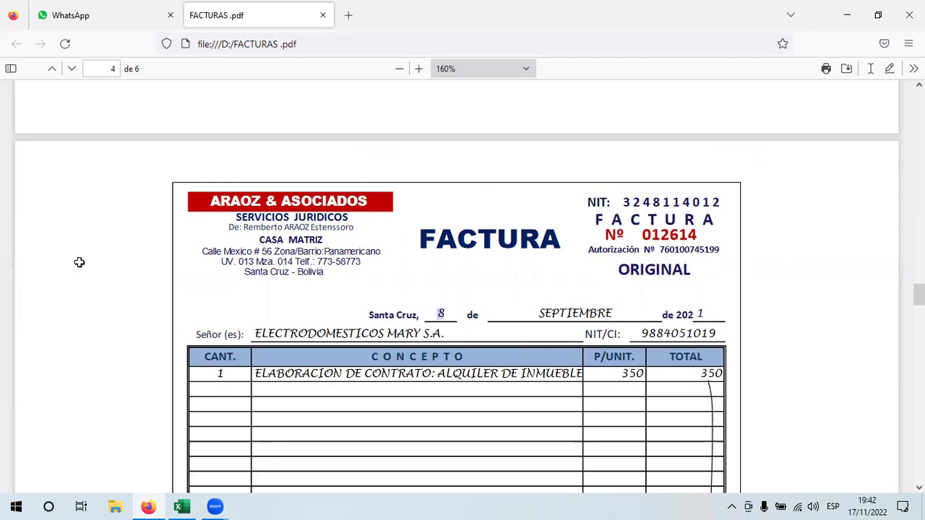
- Return to Excel and enter 9 in A13 and 5 in A16 beside the two latest entries
{"action": "key", "text": "alt+Tab"}
{"action": "type", "text": "9"}
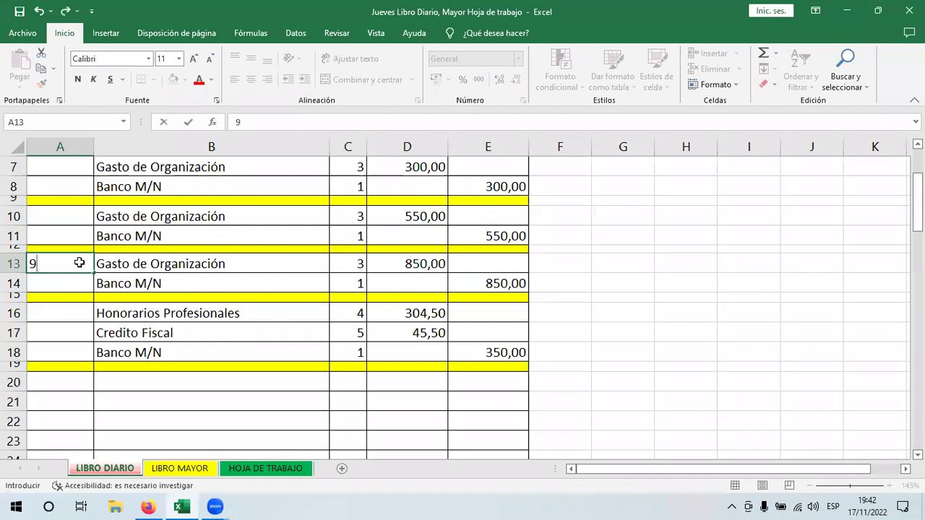
{"action": "key", "text": "Down"}
{"action": "key", "text": "Down"}
{"action": "key", "text": "Down"}
{"action": "type", "text": "5"}
{"action": "key", "text": "Return"}
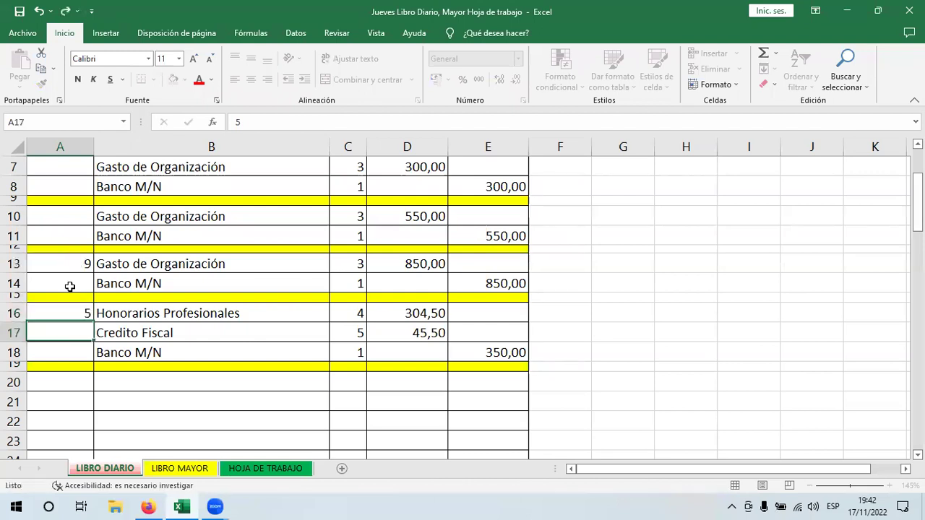
- Examine the order of the Gasto de Organización and Honorarios Profesionales entries in A13:E18 using the numbers in A13 and A16
{"action": "left_click", "coordinate": [65, 264]}
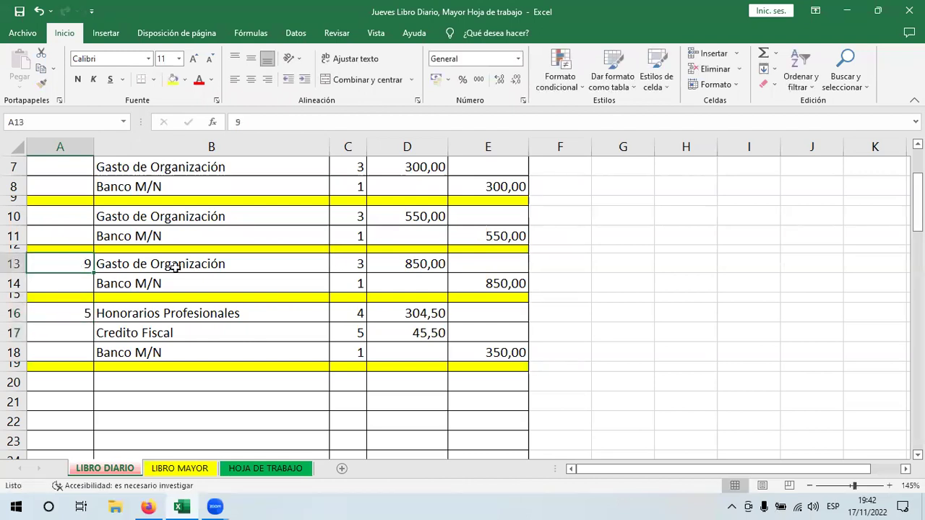
{"action": "left_click", "coordinate": [70, 311]}
{"action": "left_click", "coordinate": [68, 264]}
{"action": "left_click", "coordinate": [69, 312]}
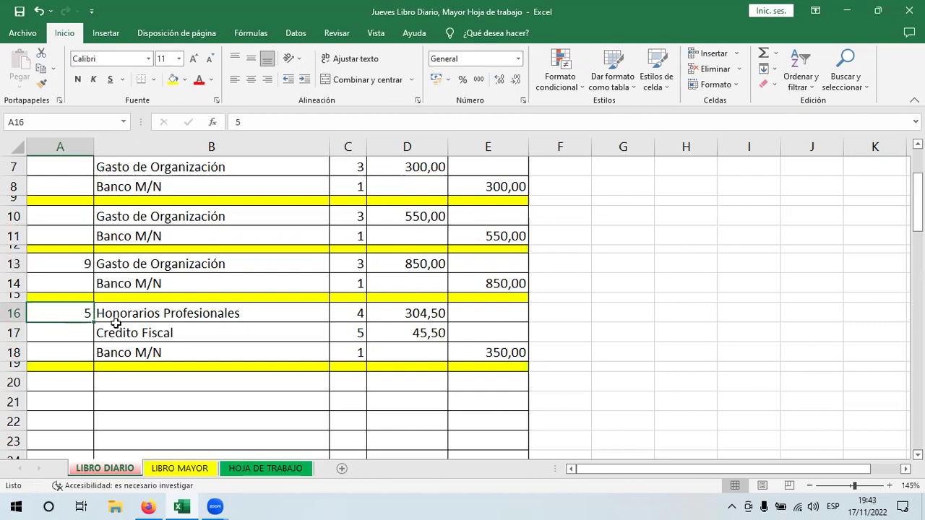
{"action": "left_click", "coordinate": [237, 315]}
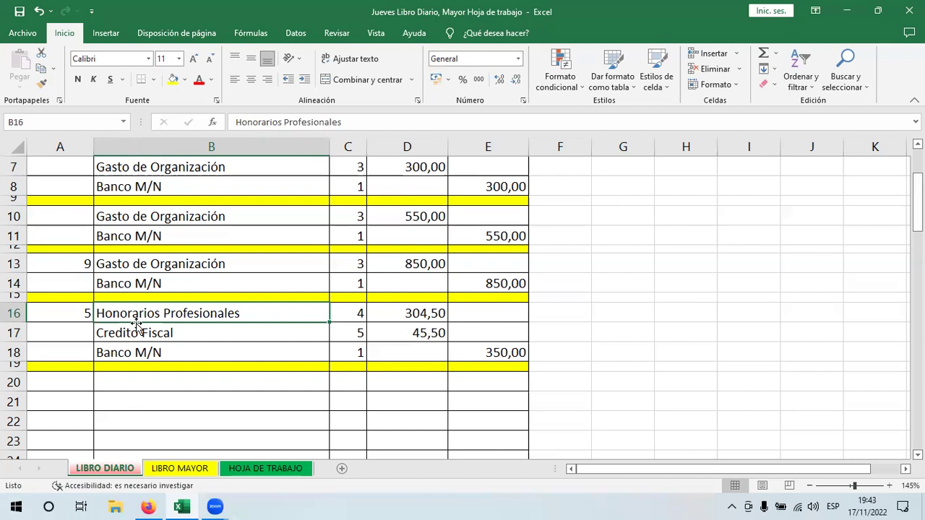
{"action": "left_click_drag", "start_coordinate": [76, 263], "coordinate": [476, 345]}
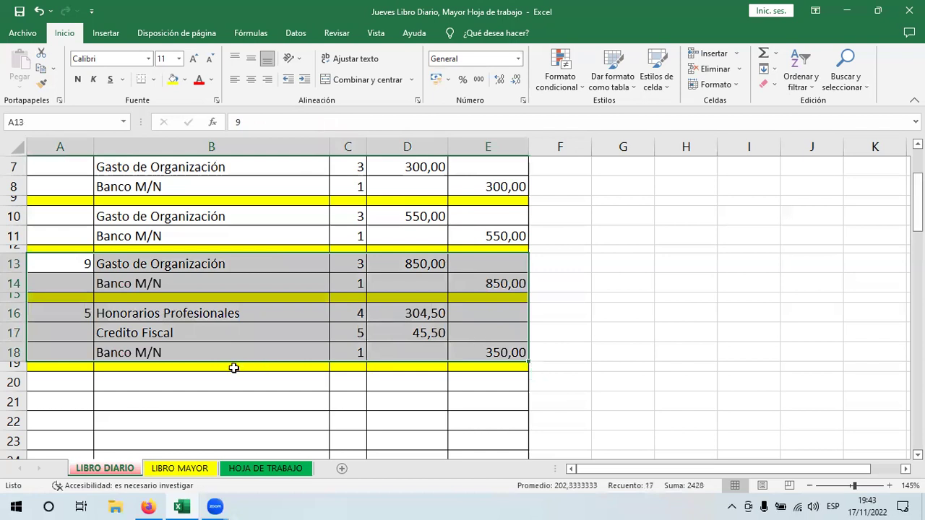
{"action": "left_click", "coordinate": [219, 385]}
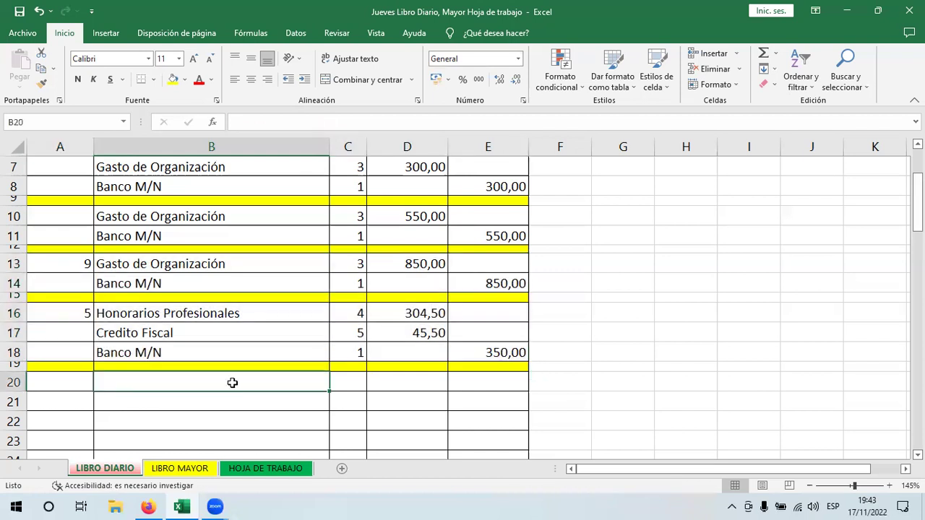
- Clear the numbers from A16 and A13
{"action": "left_click", "coordinate": [79, 316]}
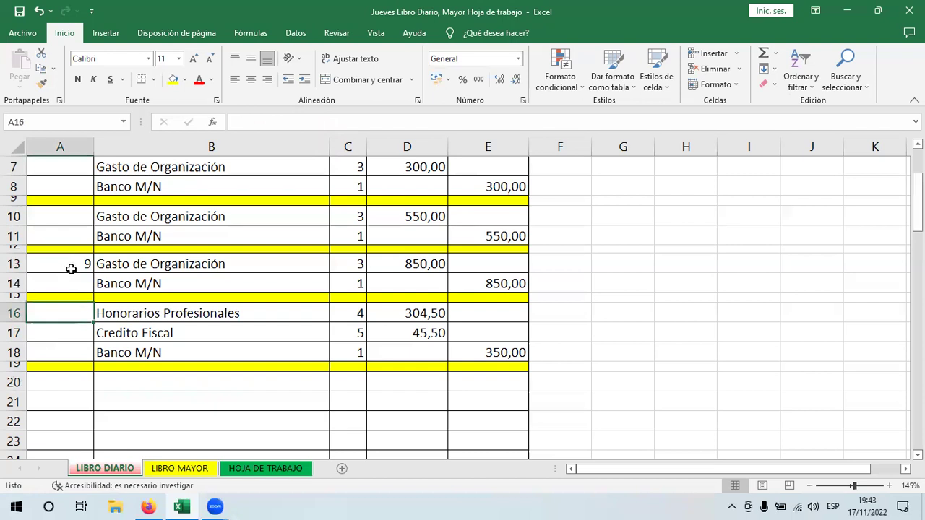
{"action": "left_click", "coordinate": [71, 268]}
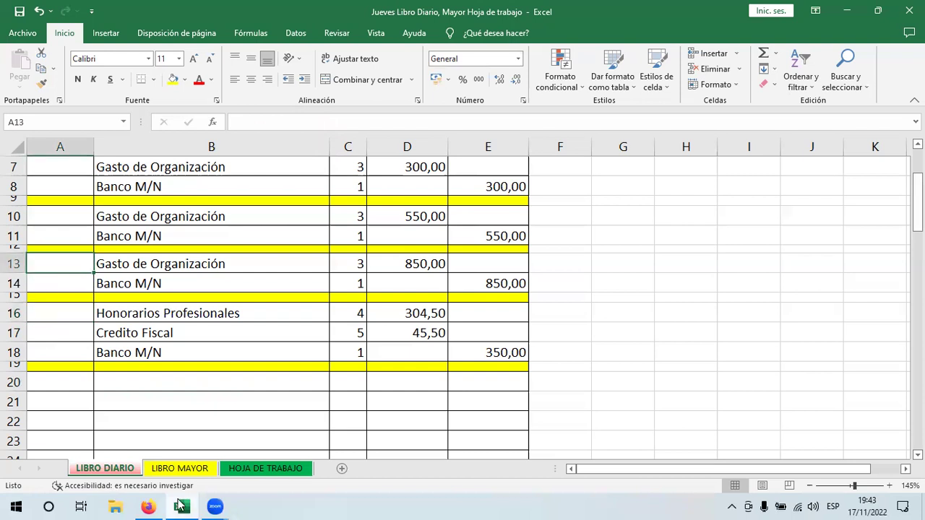
- Switch to the FACTURAS PDF and compare the dates and concepts of the invoices on pages 3 and 4
{"action": "left_click", "coordinate": [147, 506]}
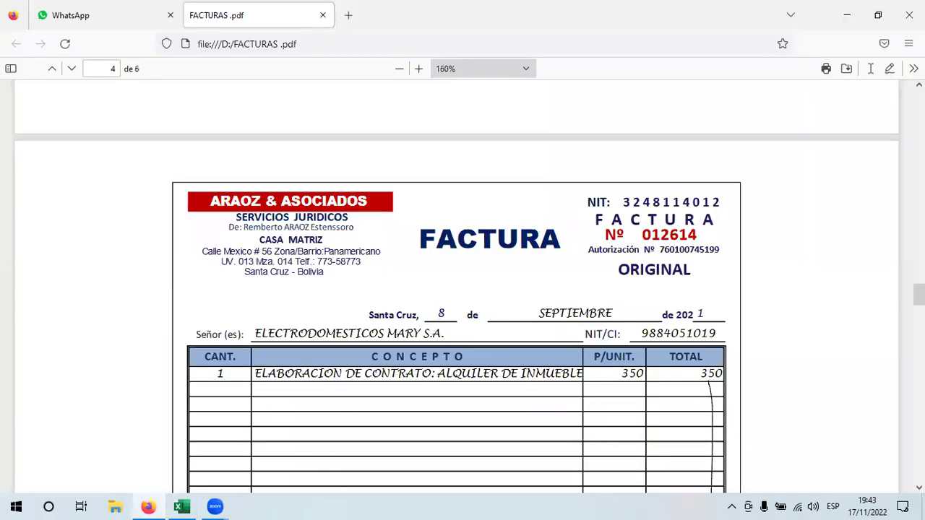
{"action": "left_click_drag", "start_coordinate": [919, 294], "coordinate": [918, 259]}
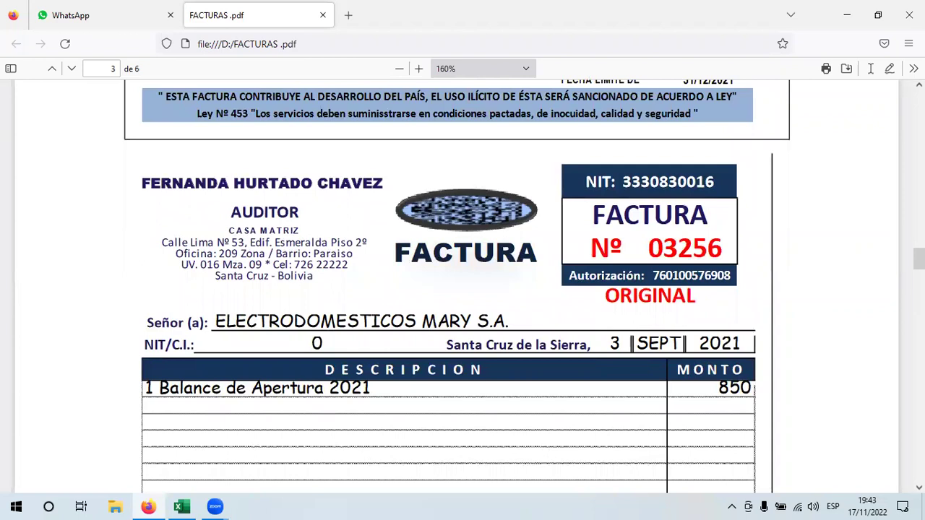
{"action": "scroll", "coordinate": [454, 257], "scroll_direction": "down", "scroll_amount": 10}
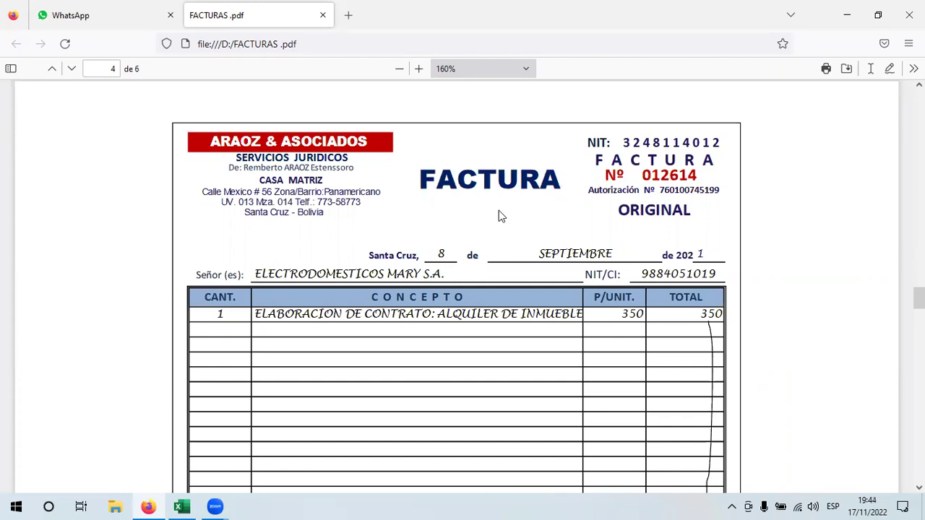
{"action": "left_click_drag", "start_coordinate": [859, 314], "coordinate": [196, 274]}
{"action": "scroll", "coordinate": [455, 289], "scroll_direction": "up", "scroll_amount": 10}
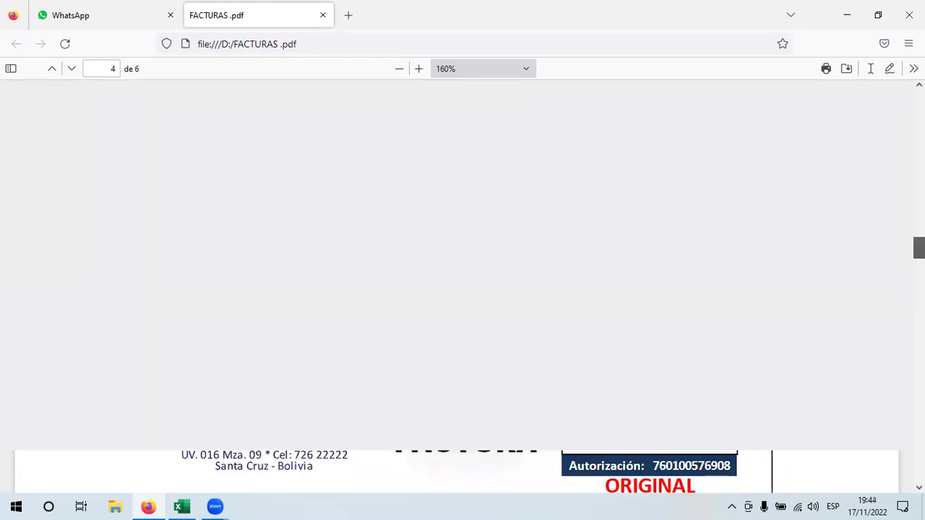
{"action": "scroll", "coordinate": [462, 289], "scroll_direction": "down", "scroll_amount": 4}
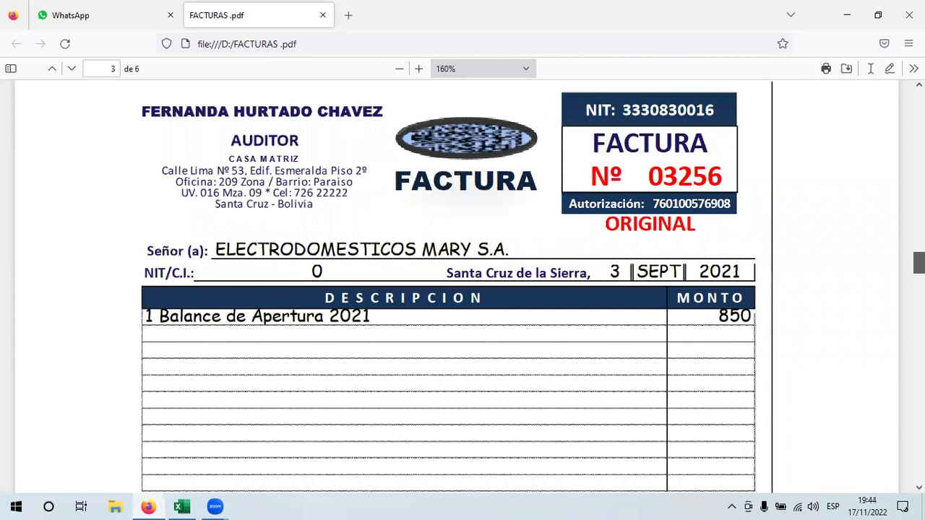
{"action": "scroll", "coordinate": [462, 289], "scroll_direction": "up", "scroll_amount": 1}
{"action": "scroll", "coordinate": [460, 150], "scroll_direction": "up", "scroll_amount": 8}
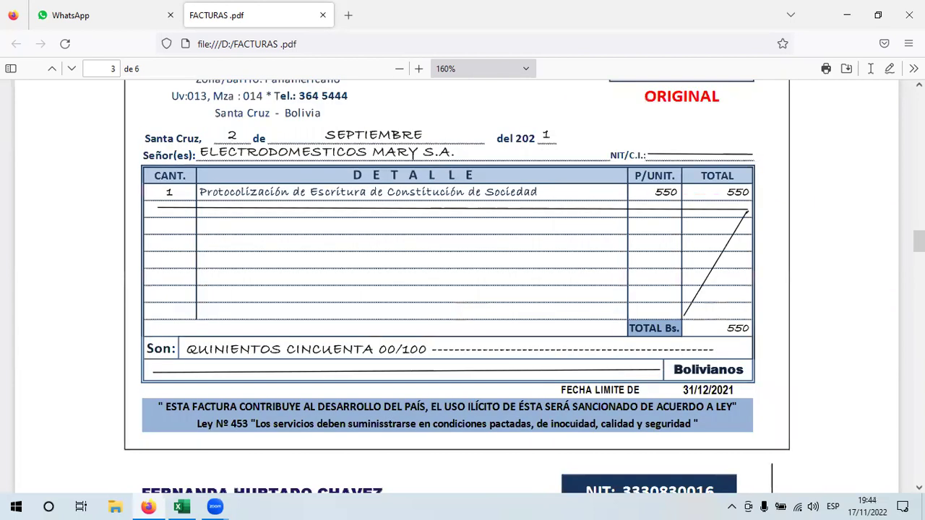
- Review the dates, concepts and totals of the Balance de Apertura and rental contract invoices, continuing to the Recibo de Alquiler on page 4
{"action": "scroll", "coordinate": [462, 289], "scroll_direction": "down", "scroll_amount": 9}
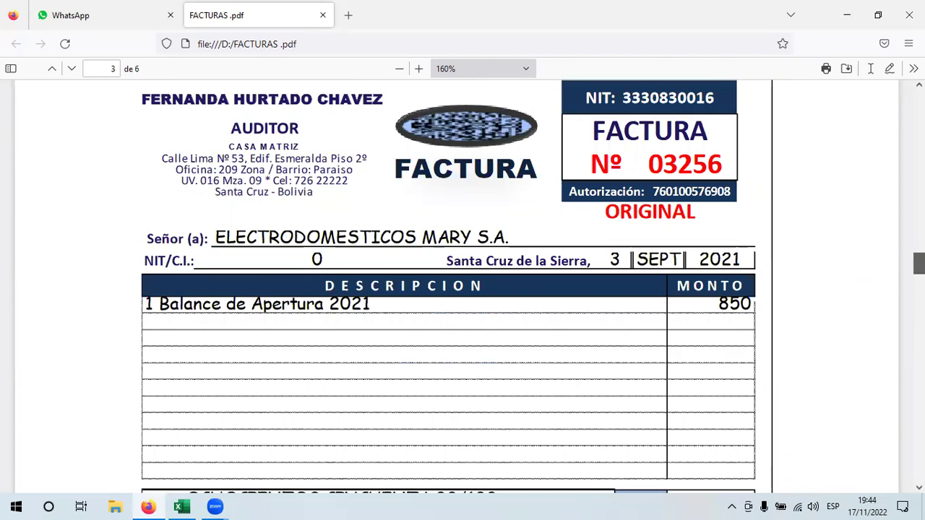
{"action": "scroll", "coordinate": [461, 328], "scroll_direction": "down", "scroll_amount": 9}
{"action": "scroll", "coordinate": [446, 318], "scroll_direction": "down", "scroll_amount": 4}
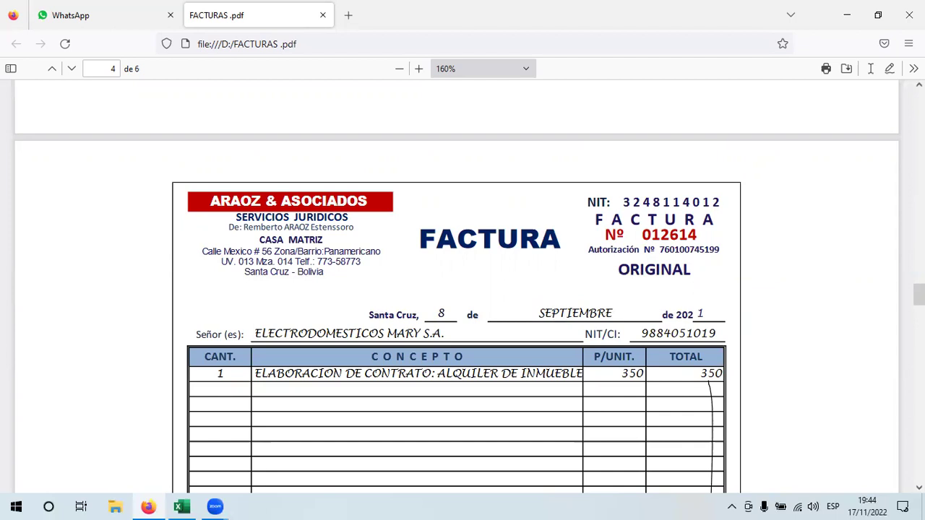
{"action": "scroll", "coordinate": [481, 398], "scroll_direction": "down", "scroll_amount": 1}
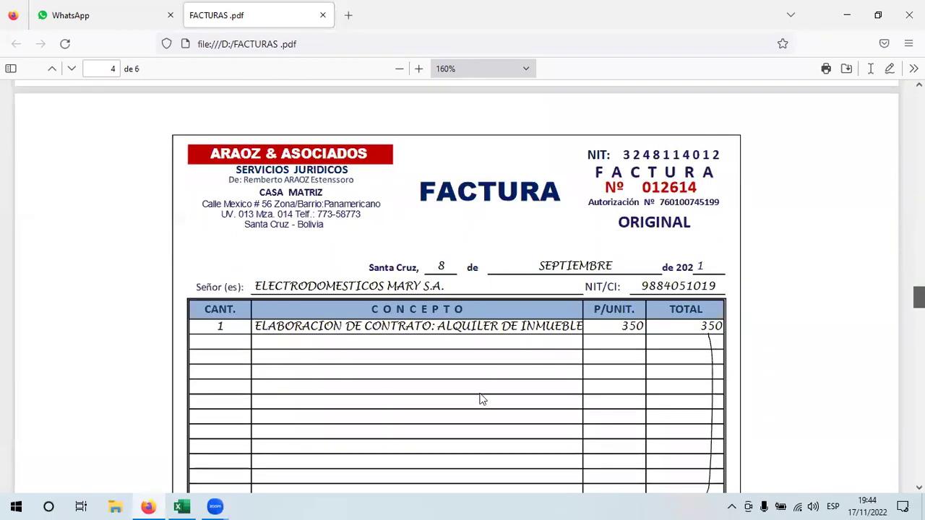
{"action": "scroll", "coordinate": [448, 398], "scroll_direction": "down", "scroll_amount": 1}
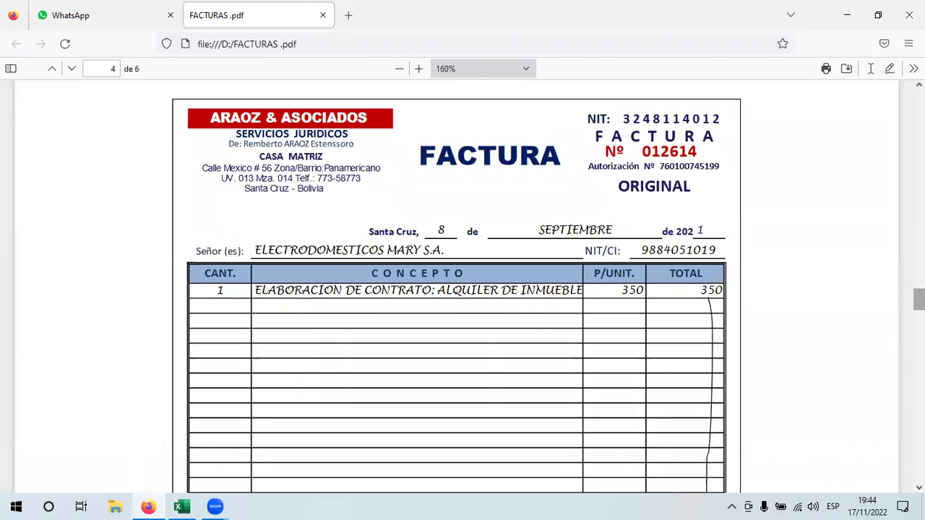
{"action": "scroll", "coordinate": [456, 289], "scroll_direction": "down", "scroll_amount": 1}
{"action": "scroll", "coordinate": [456, 289], "scroll_direction": "down", "scroll_amount": 3}
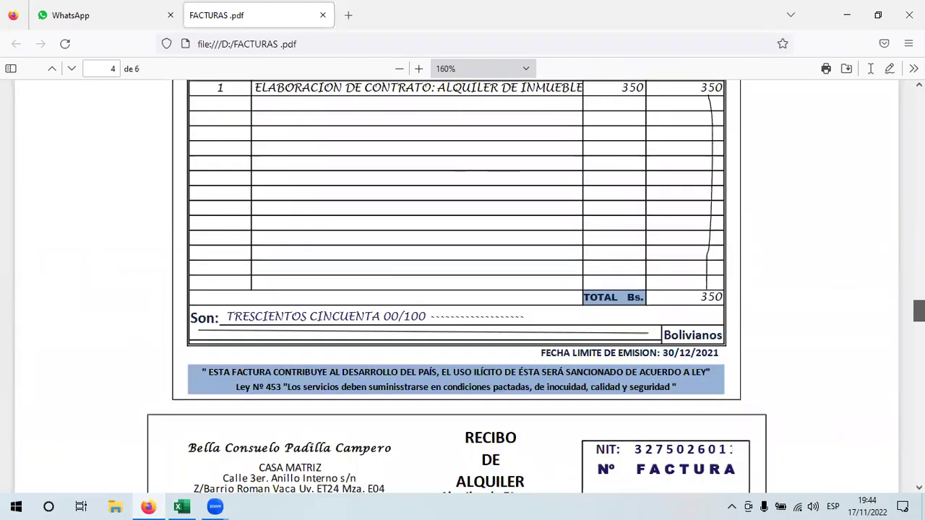
{"action": "scroll", "coordinate": [403, 379], "scroll_direction": "down", "scroll_amount": 4}
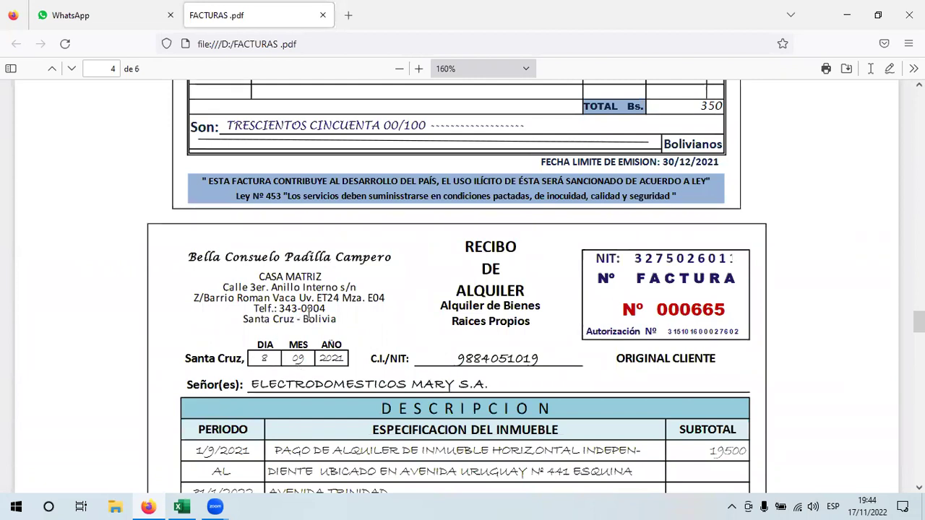
- Highlight the Recibo de Alquiler heading and its Raices Propios subtitle line to examine the type of document
{"action": "left_click_drag", "start_coordinate": [466, 246], "coordinate": [508, 322]}
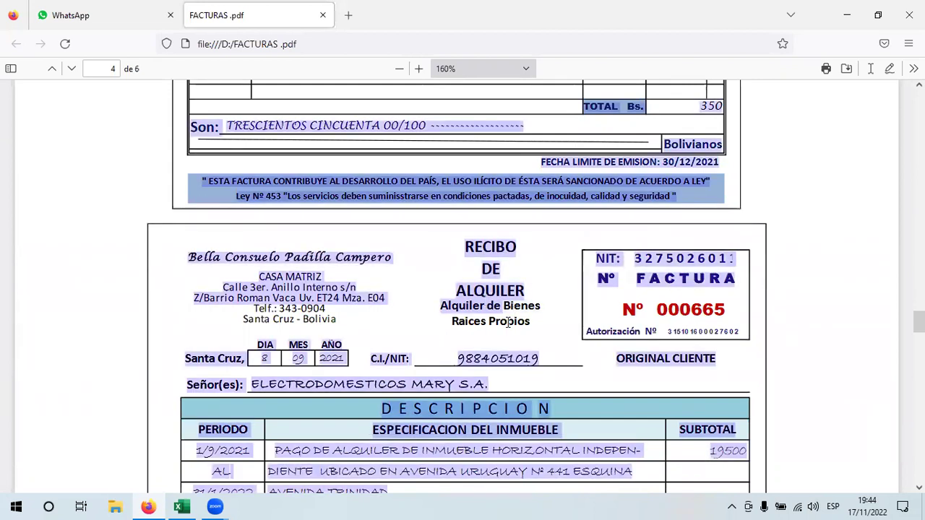
{"action": "left_click", "coordinate": [453, 325]}
{"action": "triple_click", "coordinate": [522, 326]}
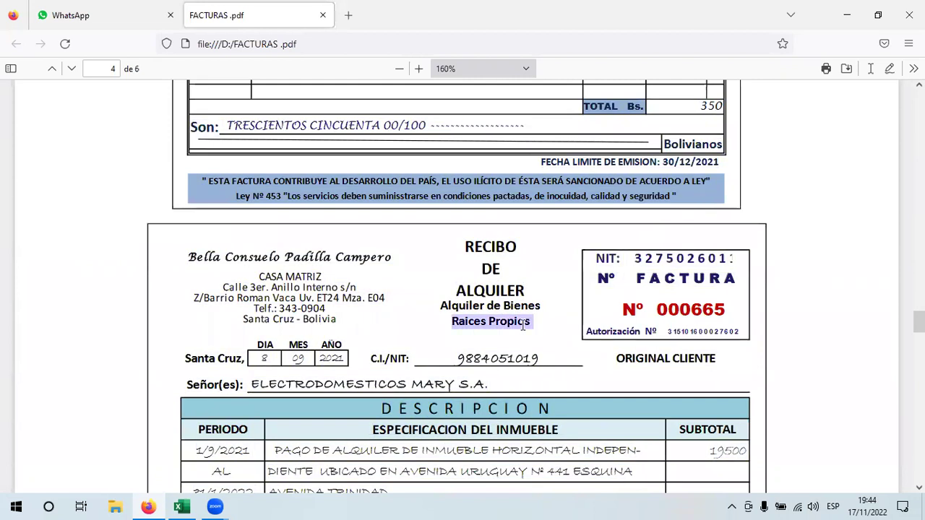